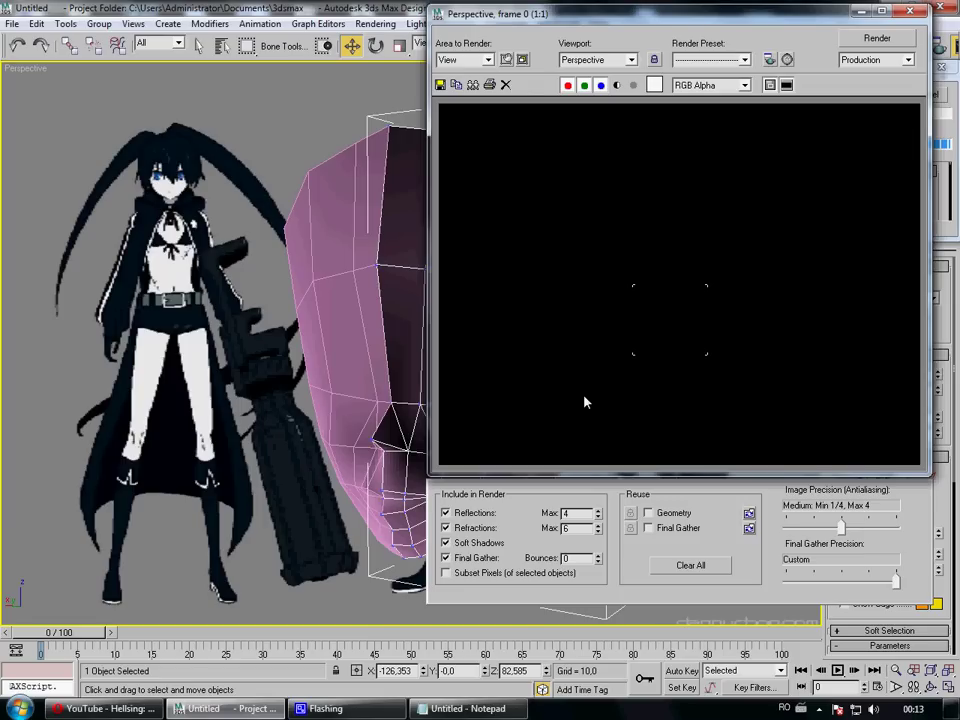
Close the render preview, orbit the Perspective view around the head, and open the Material Editor.
click(906, 12)
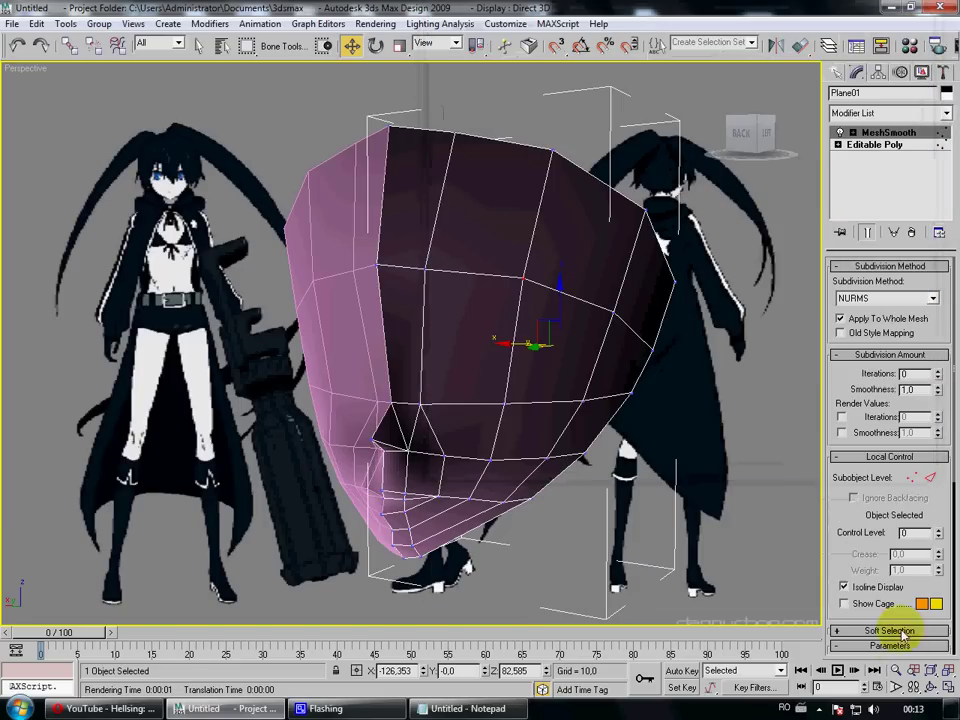
click(930, 686)
mouse_move(761, 606)
mouse_down()
mouse_move(547, 428)
mouse_move(561, 420)
mouse_up()
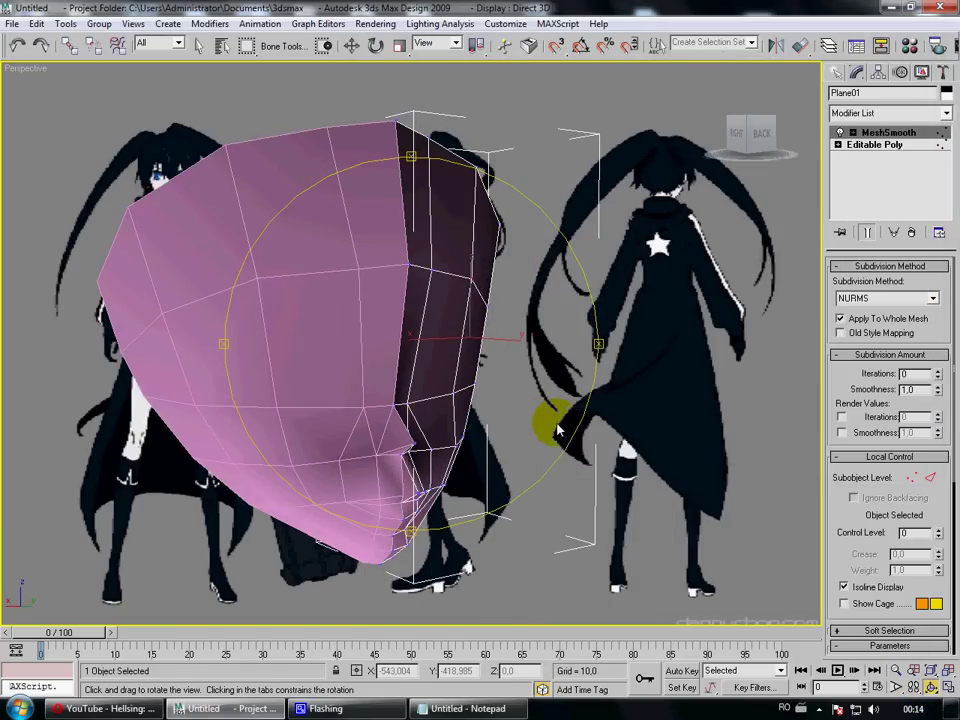
key(m)
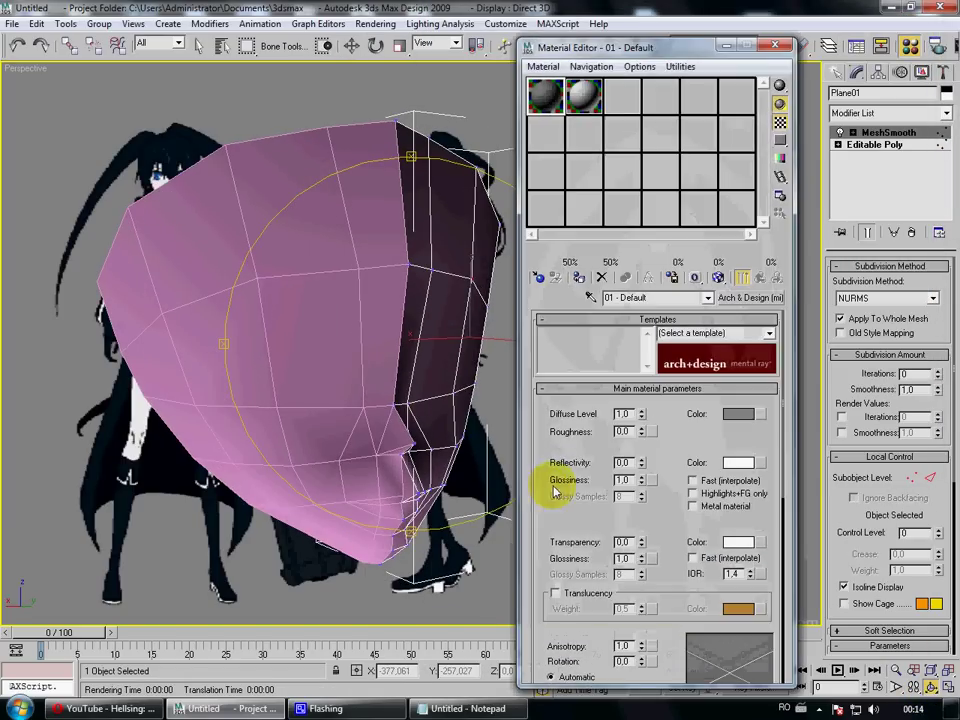
Turn an empty sample slot into a two-sided Standard material.
click(532, 212)
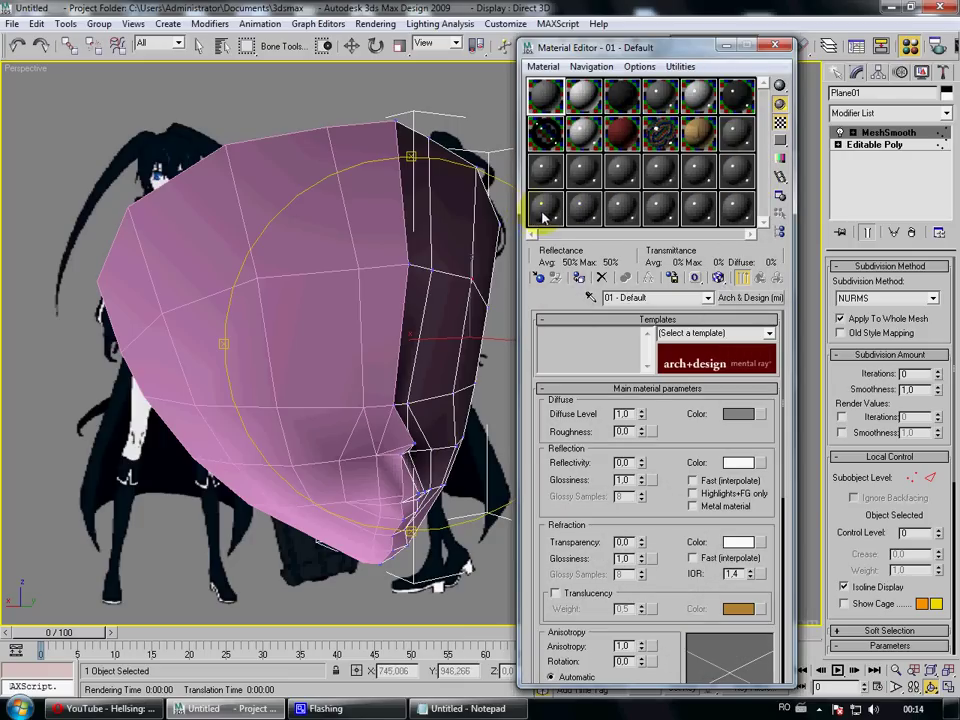
click(539, 277)
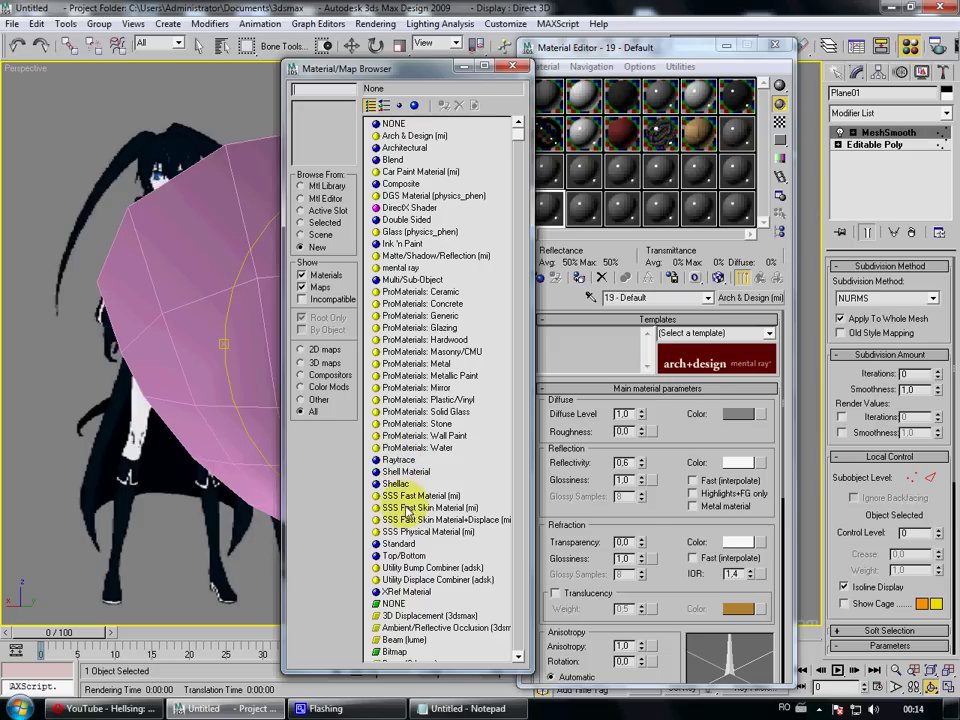
double_click(400, 544)
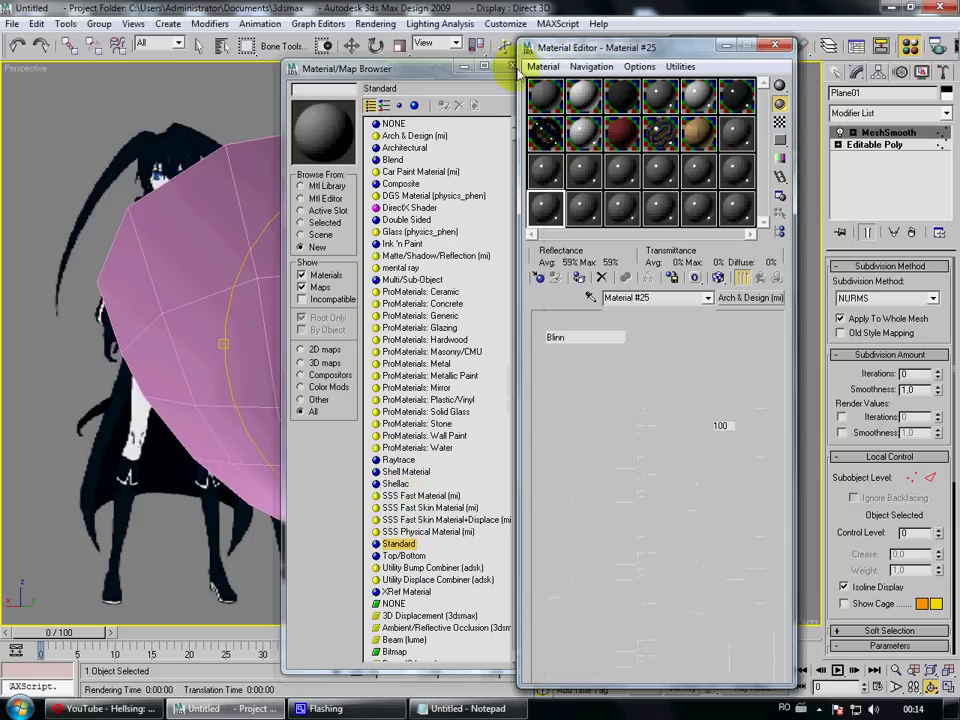
click(513, 68)
click(722, 333)
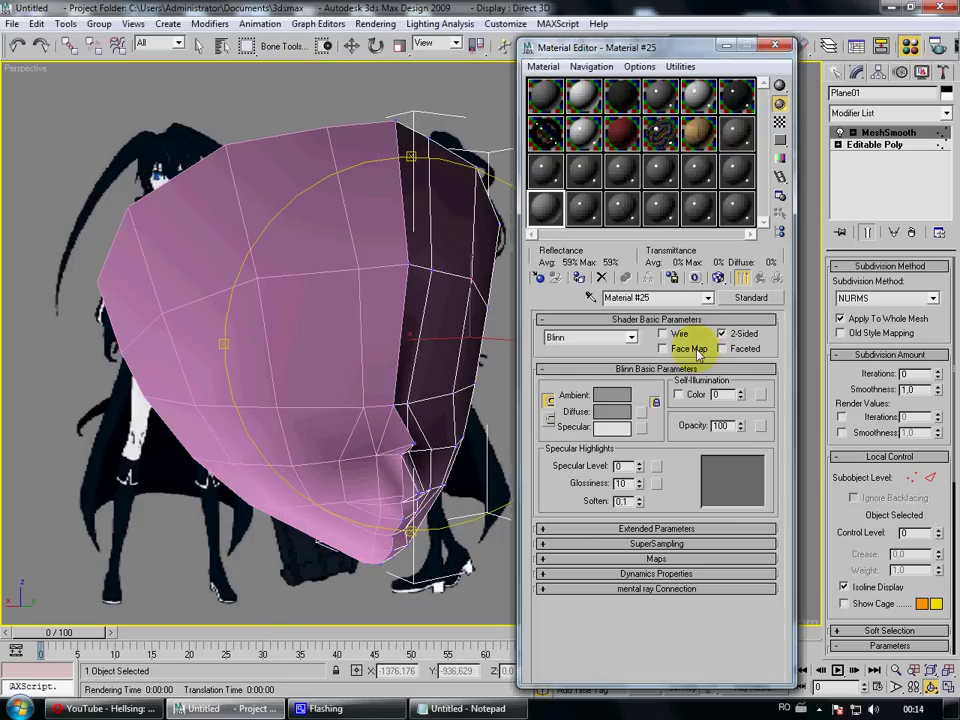
Drag the grey material onto the head mesh, test-render it, and close both windows.
key(shift+q)
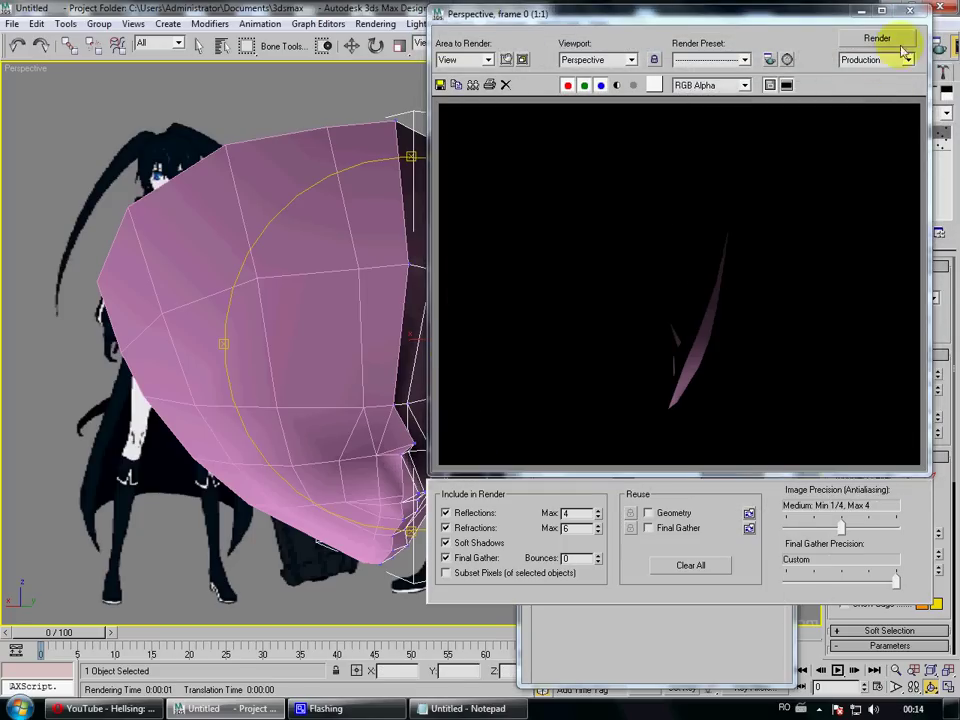
click(910, 10)
drag(545, 207, 369, 270)
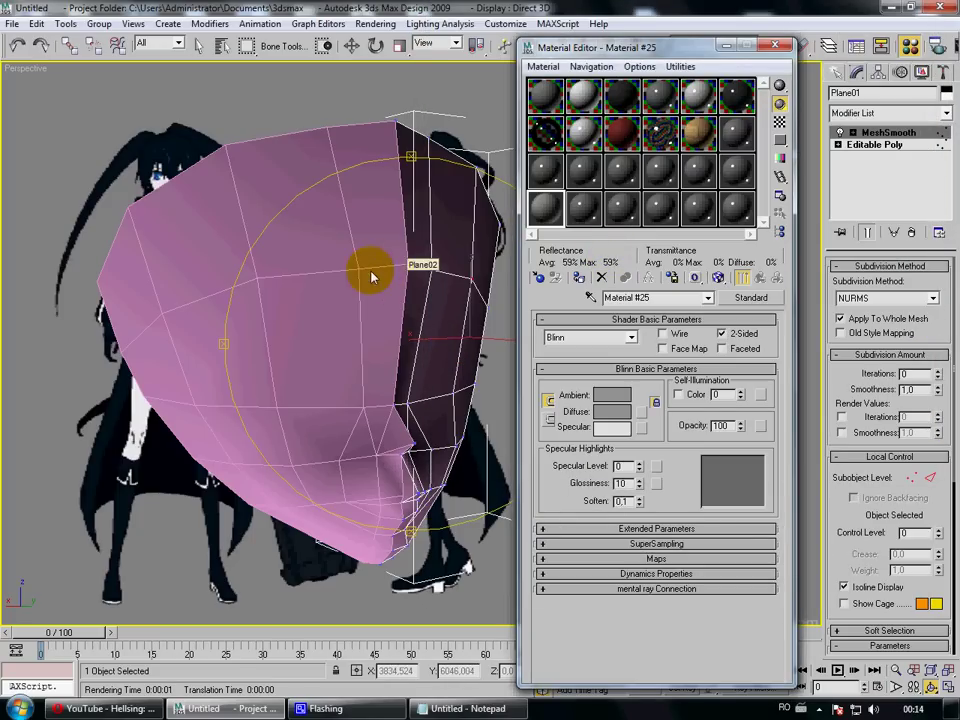
drag(545, 210, 424, 292)
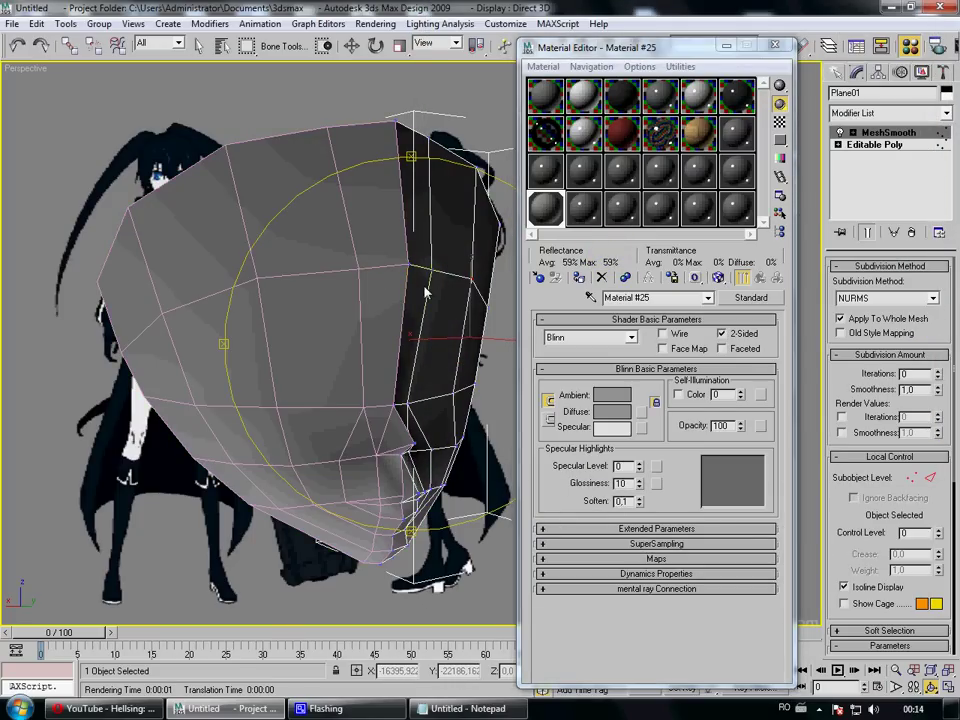
key(shift+q)
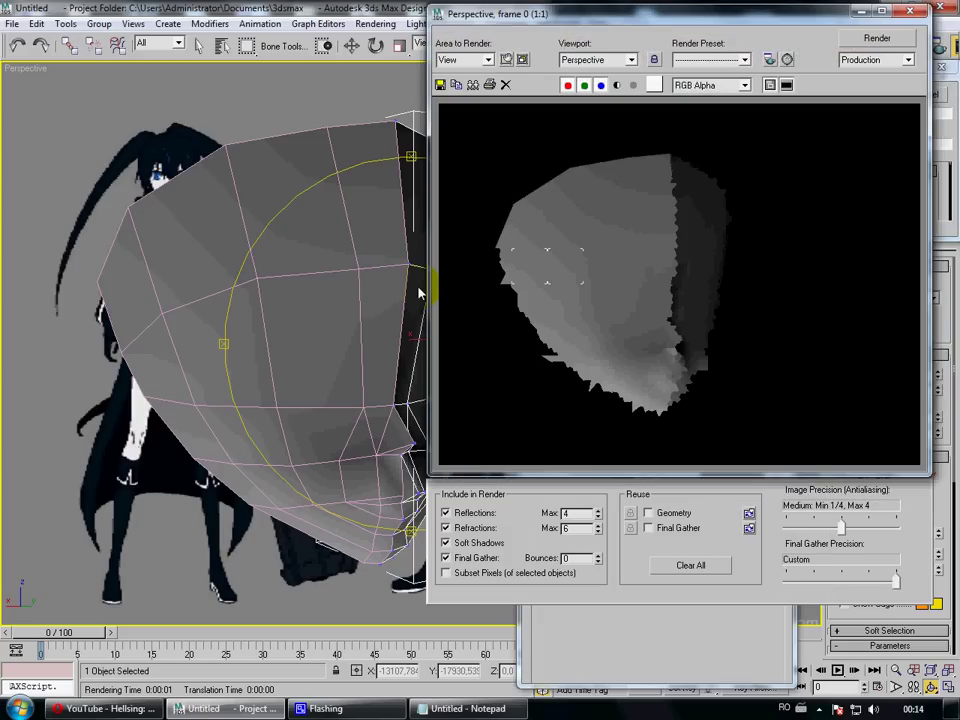
click(910, 11)
click(775, 45)
Face the head straight on, zoom out, and split the screen into four viewports.
click(751, 130)
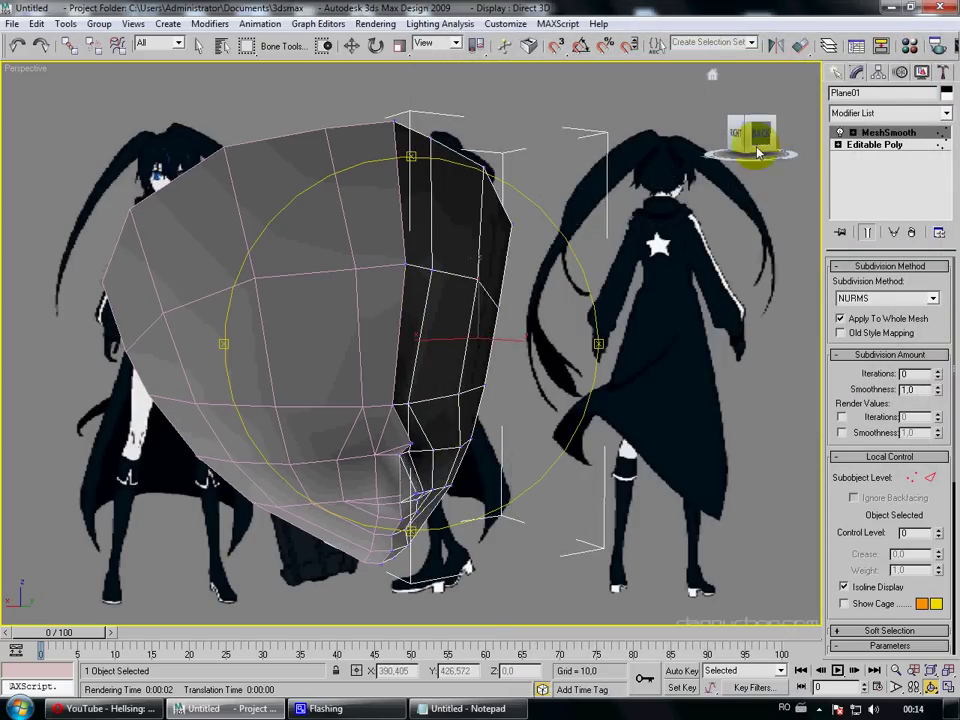
ctrl+alt+middle_drag(510, 333, 503, 378)
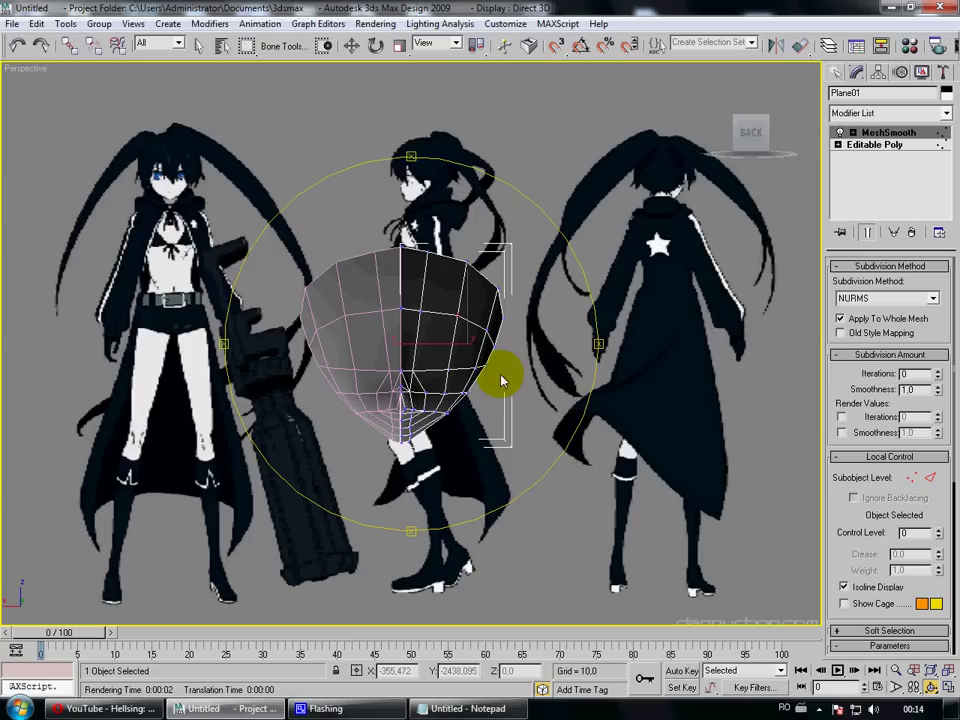
click(352, 45)
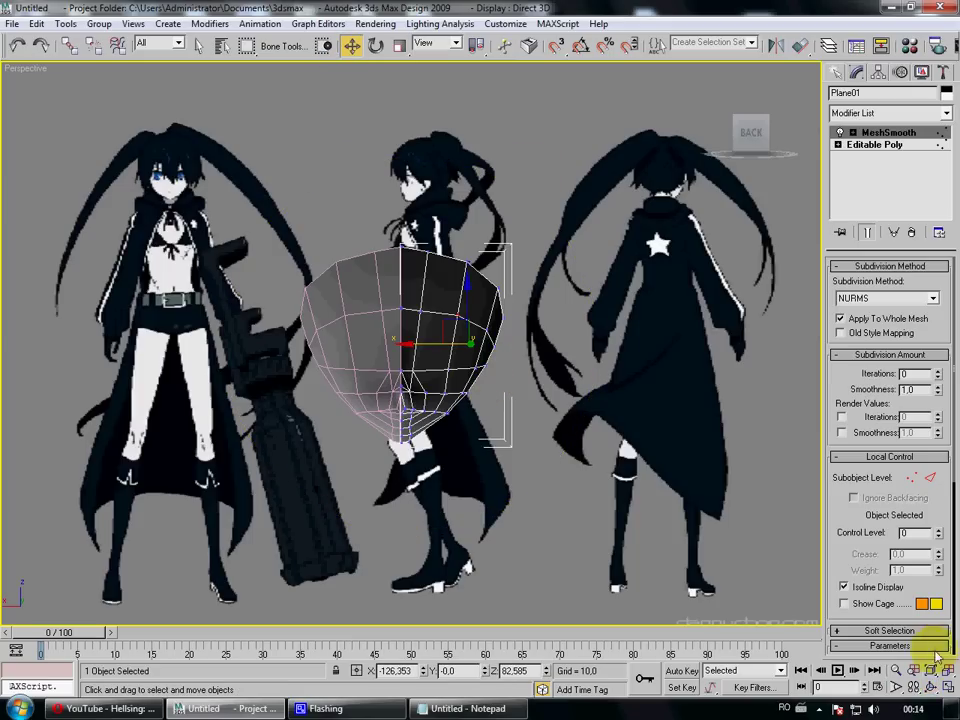
click(950, 687)
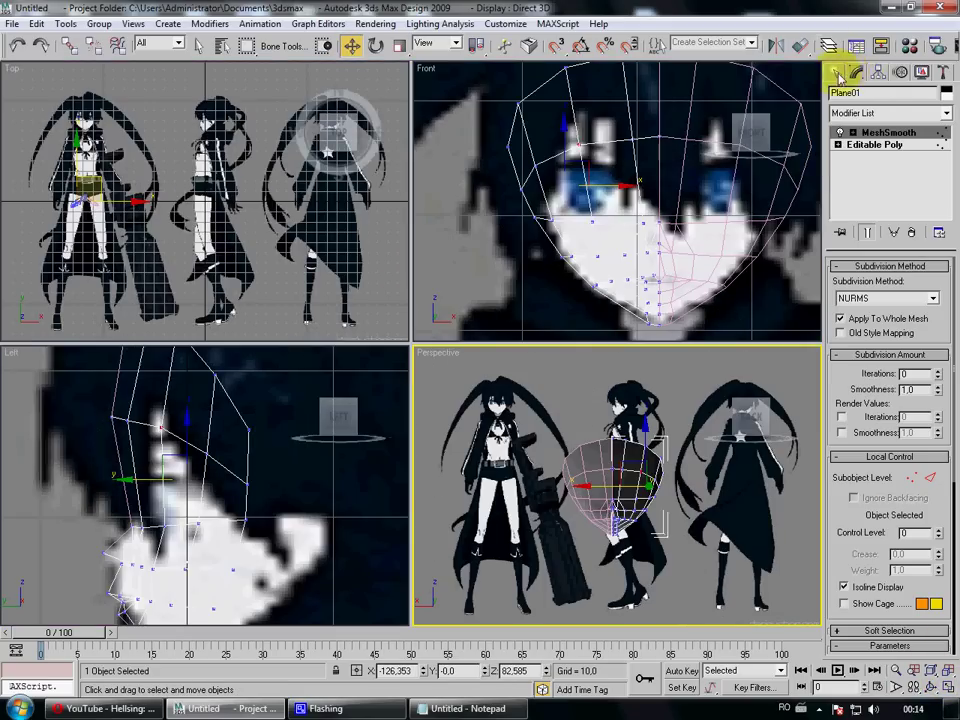
Create a Standard Omni light in the Left viewport.
click(838, 72)
click(876, 96)
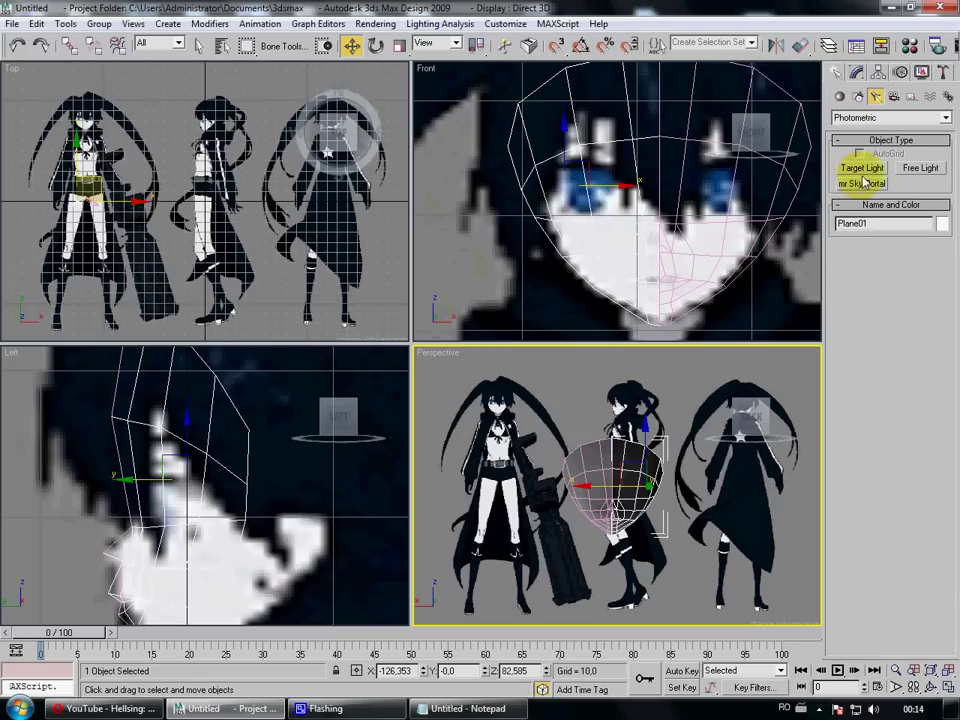
click(880, 118)
click(878, 140)
click(863, 199)
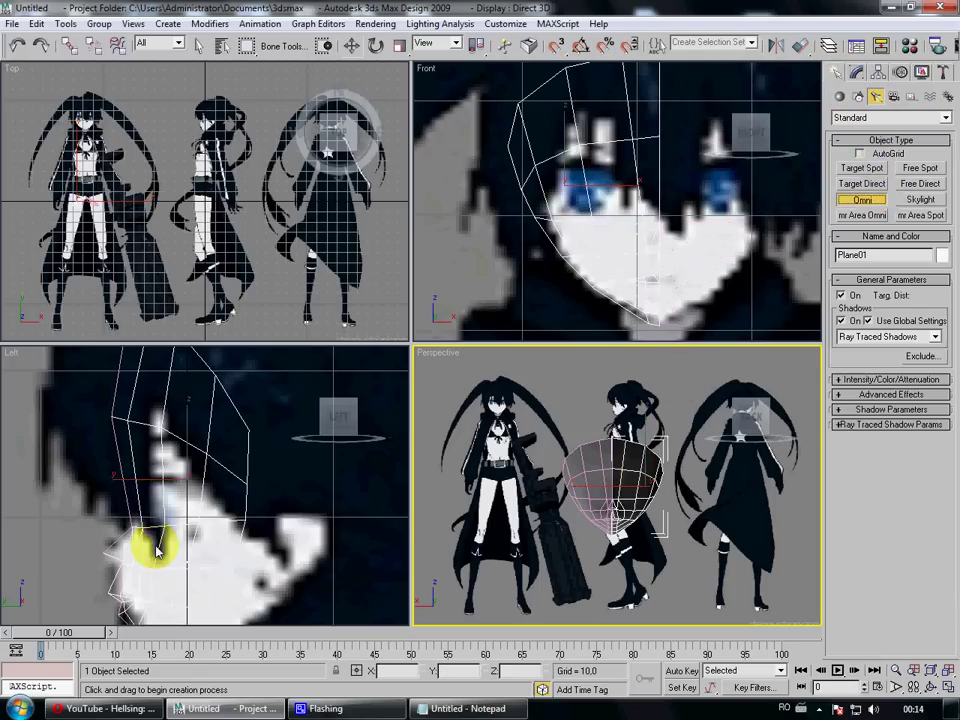
scroll(163, 547, down, 5)
click(63, 387)
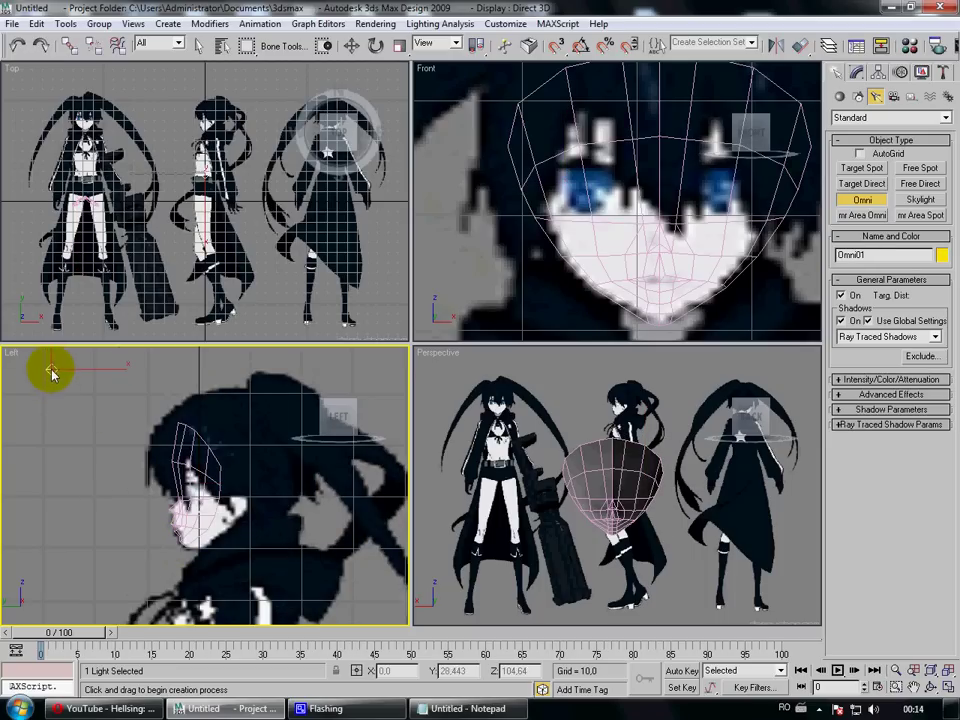
Add a Skylight in the Left viewport and render the Perspective view.
click(930, 199)
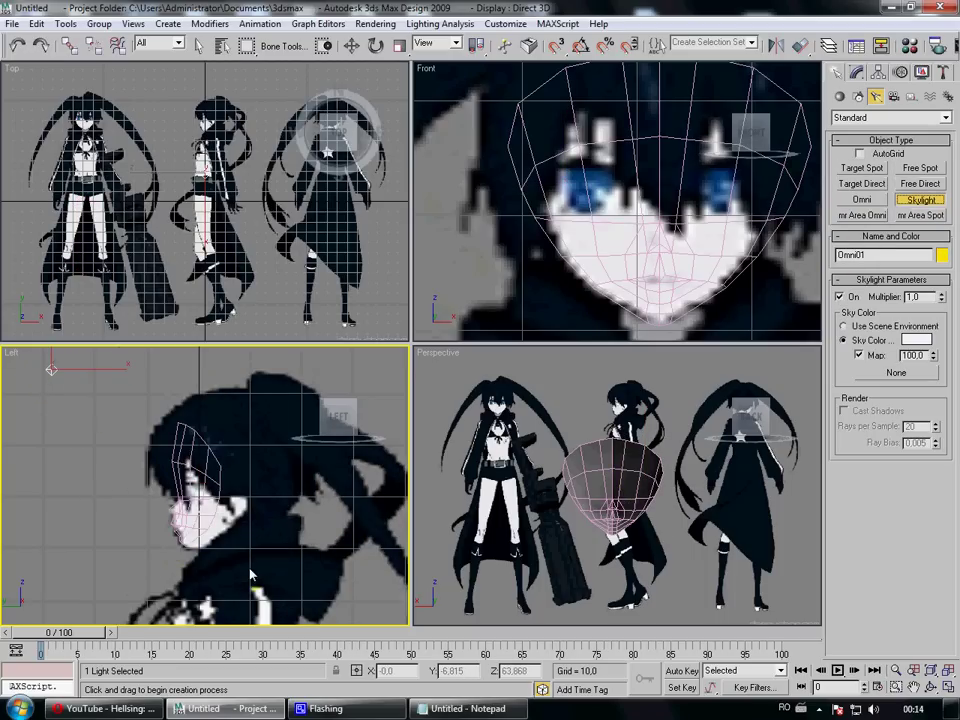
click(628, 520)
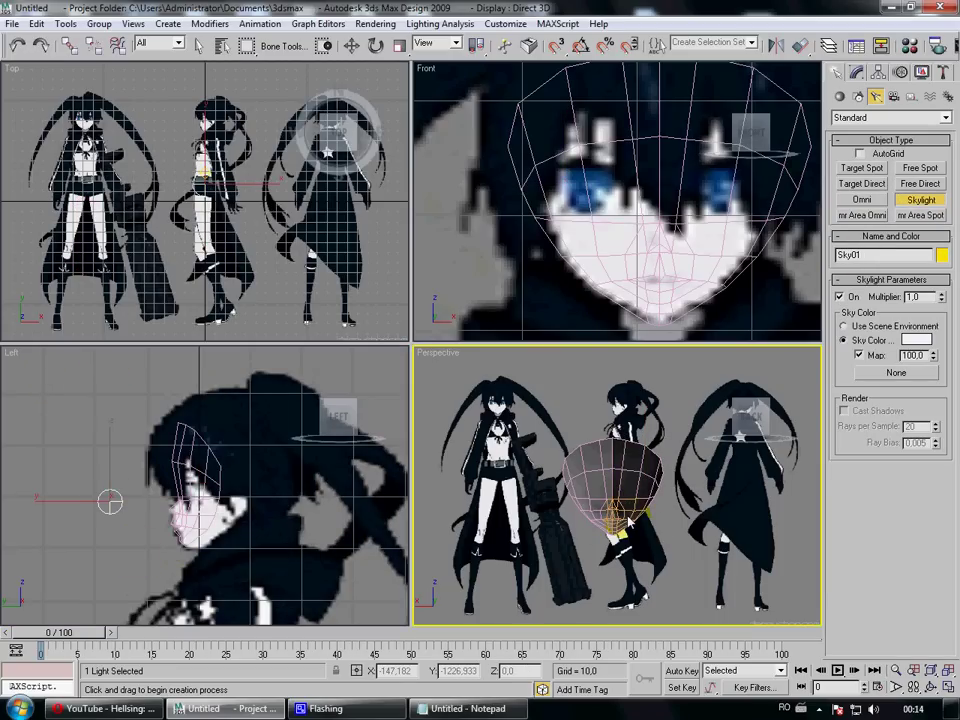
key(shift+q)
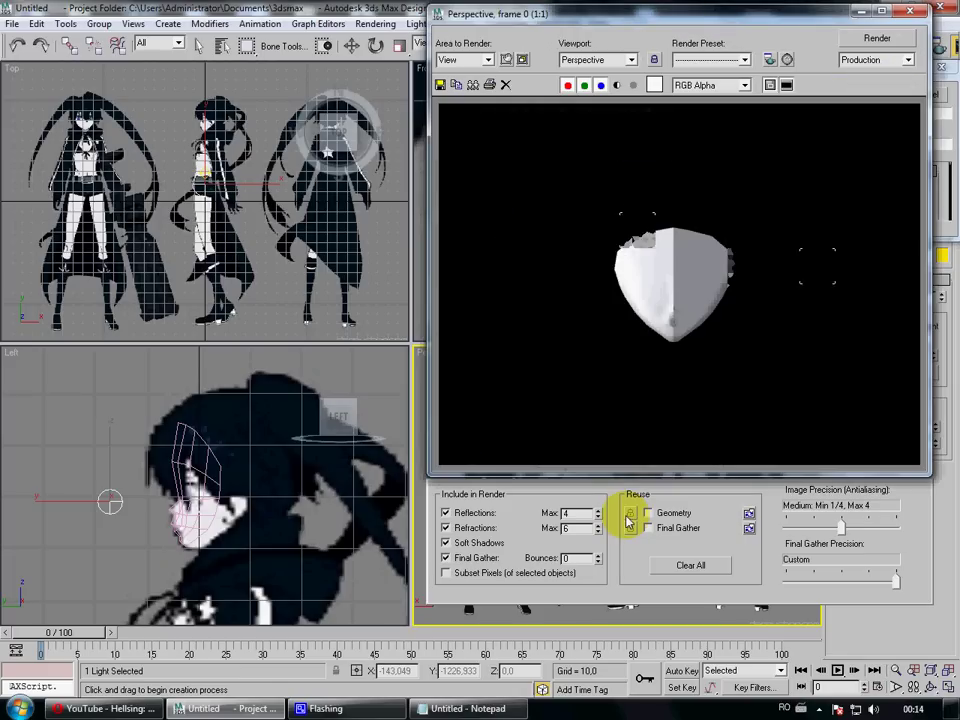
Maximize Perspective, orbit to a side angle of the head, and test-render it.
scroll(707, 356, up, 1)
drag(658, 306, 661, 364)
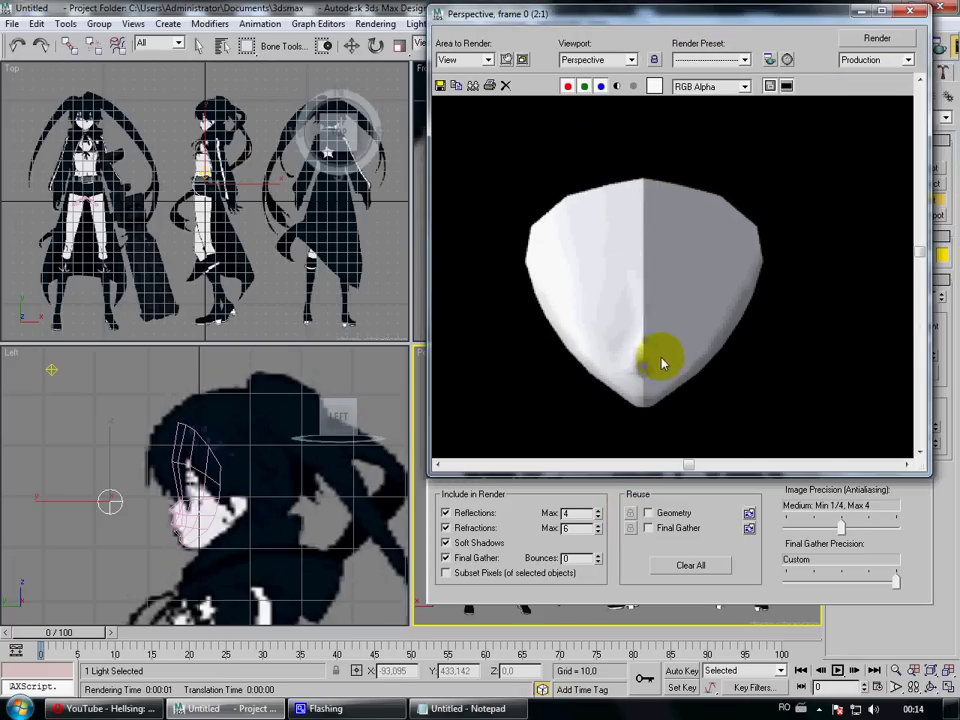
click(910, 12)
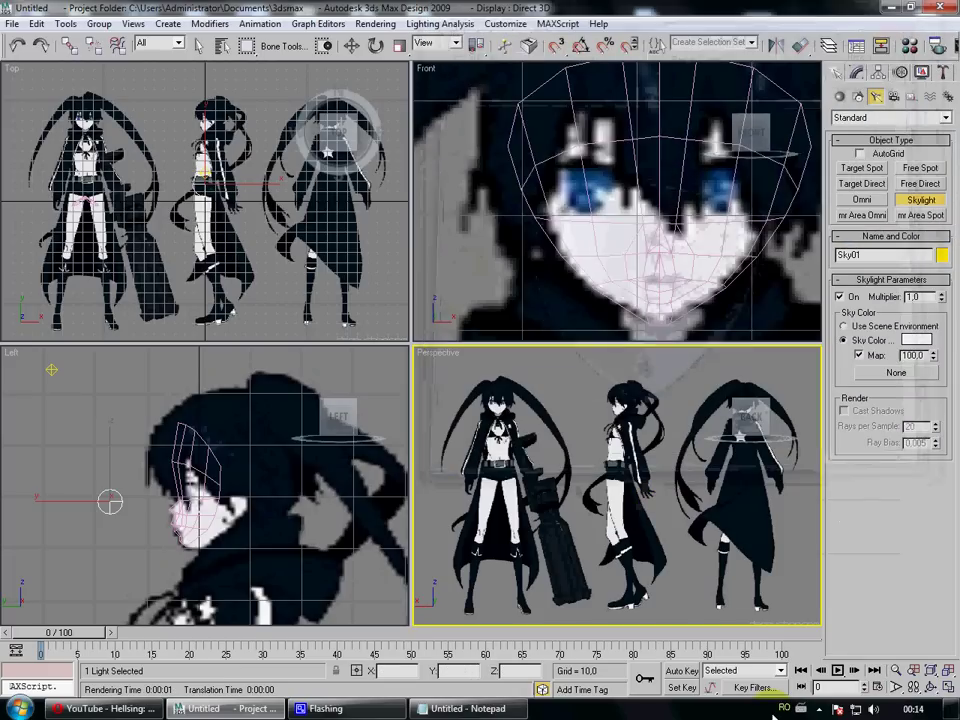
click(931, 688)
key(alt+w)
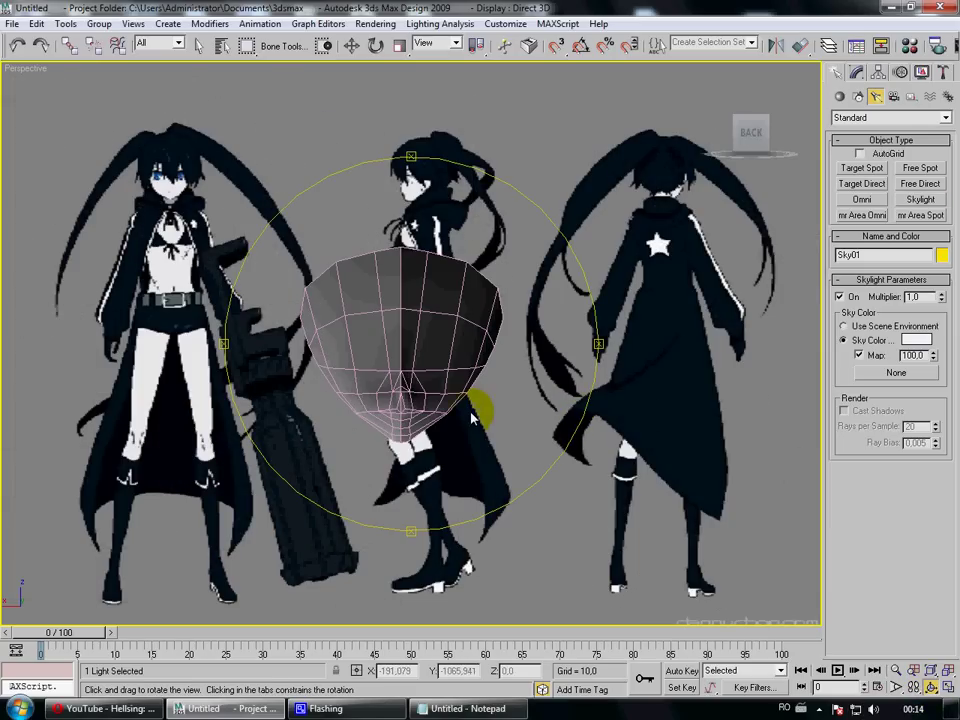
mouse_move(474, 418)
mouse_down()
mouse_move(454, 411)
mouse_move(413, 421)
mouse_up()
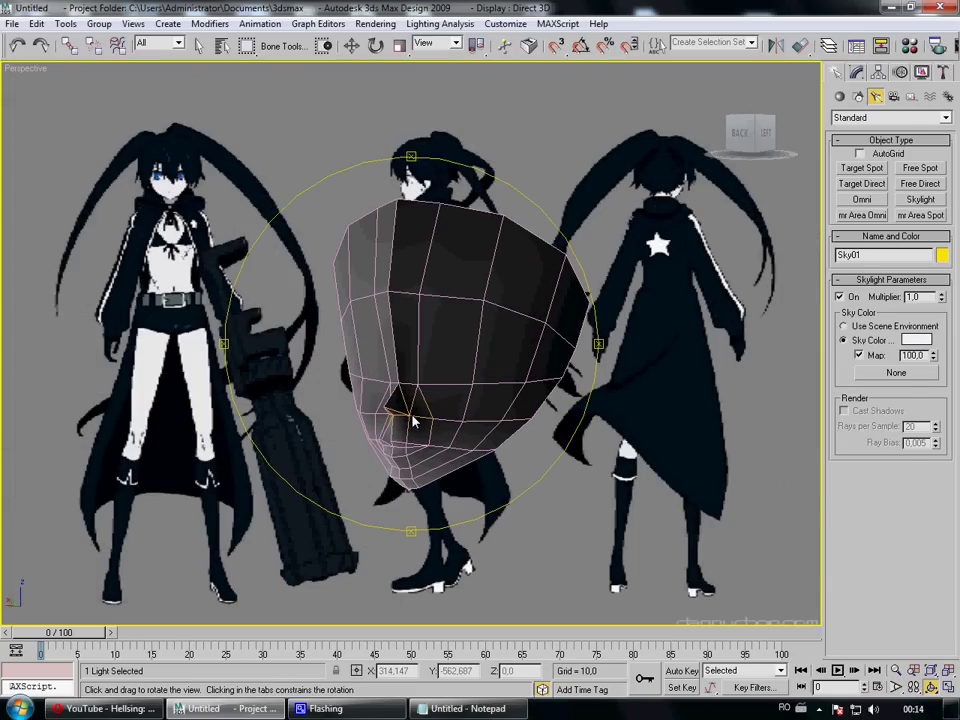
key(shift+q)
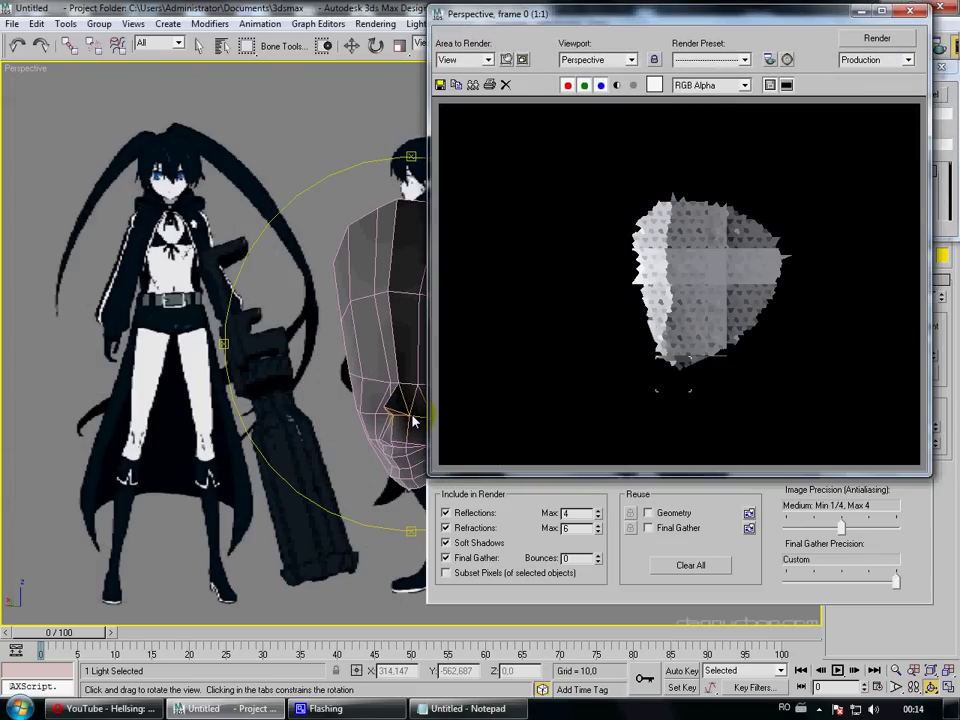
click(910, 10)
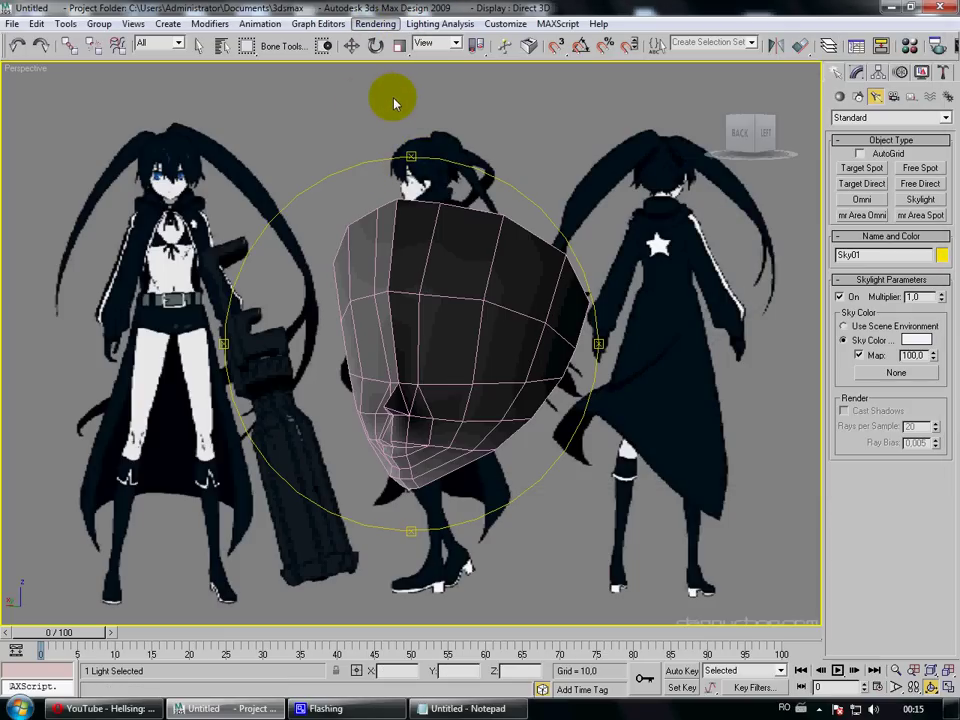
Add a Brightness and Contrast effect in Environment and Effects.
key(alt+r)
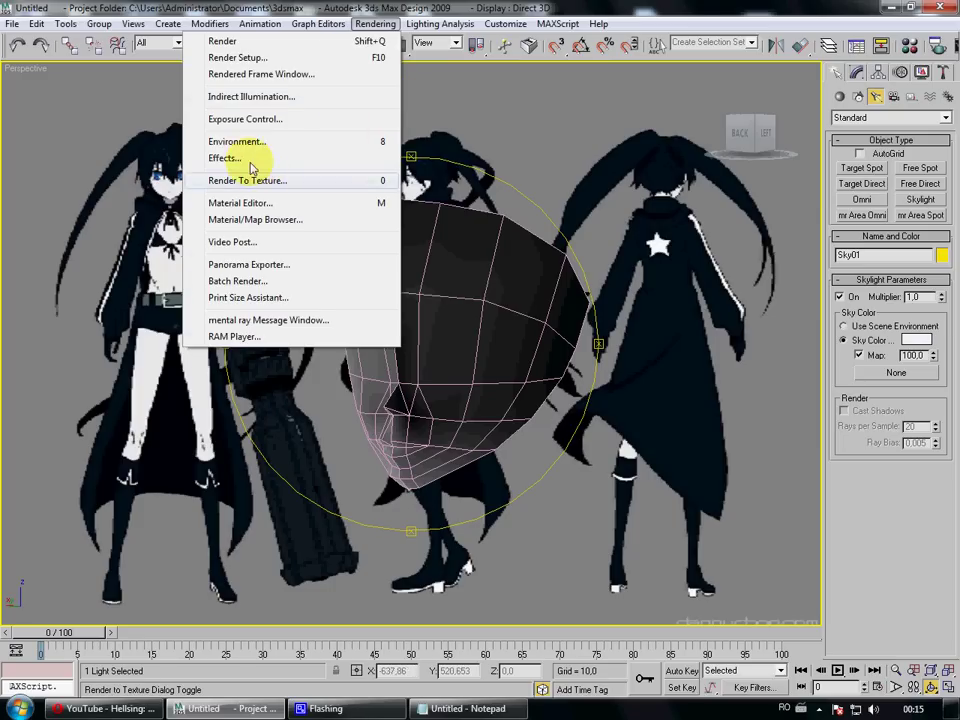
click(249, 157)
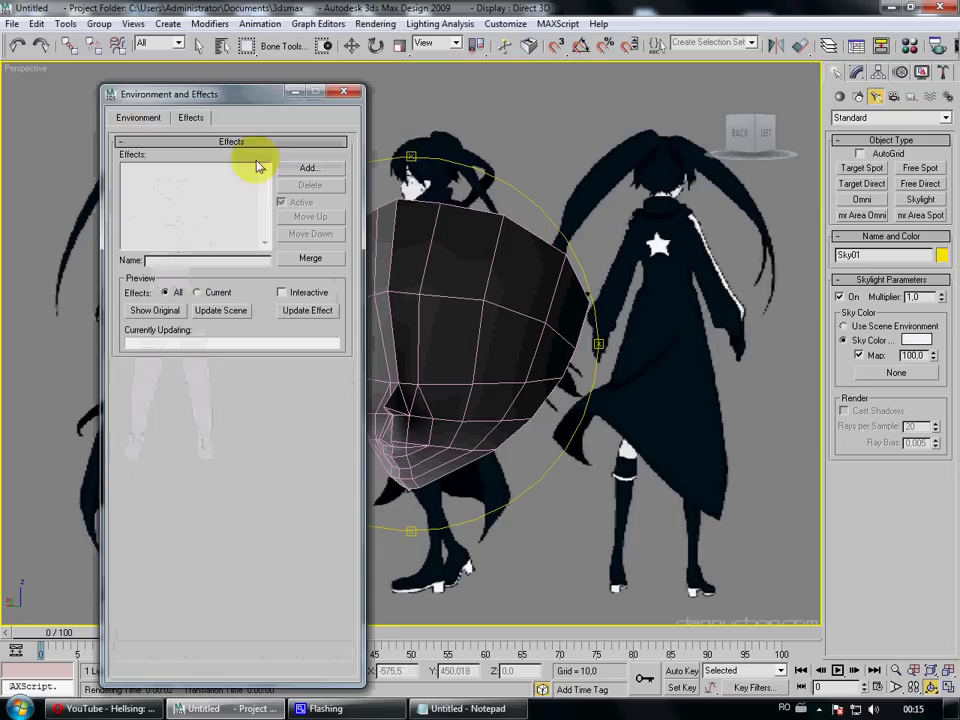
click(309, 172)
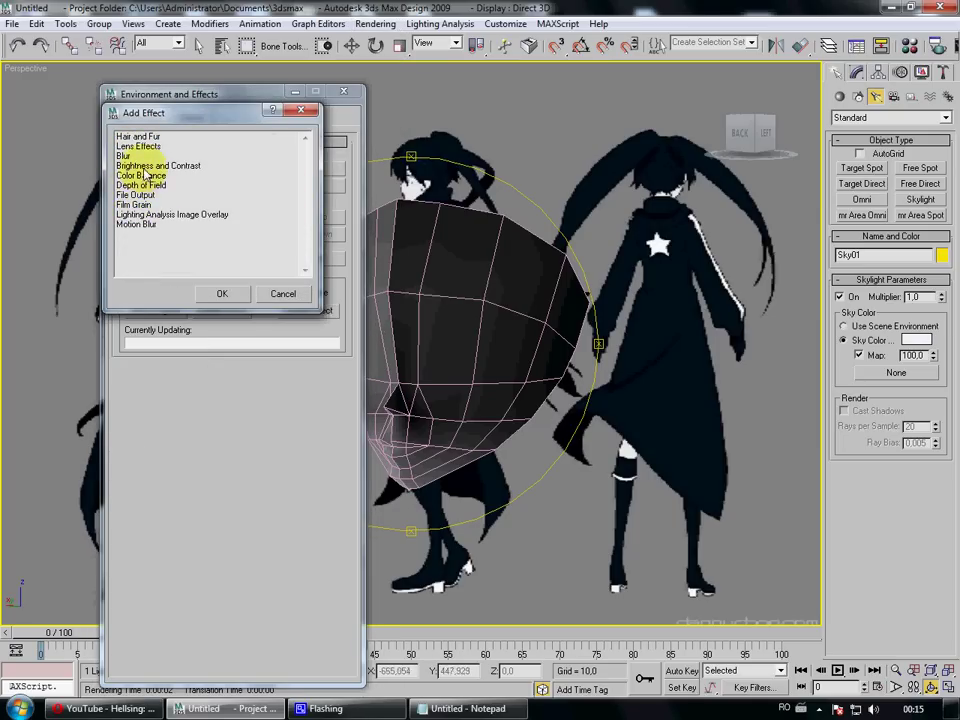
click(148, 166)
click(214, 296)
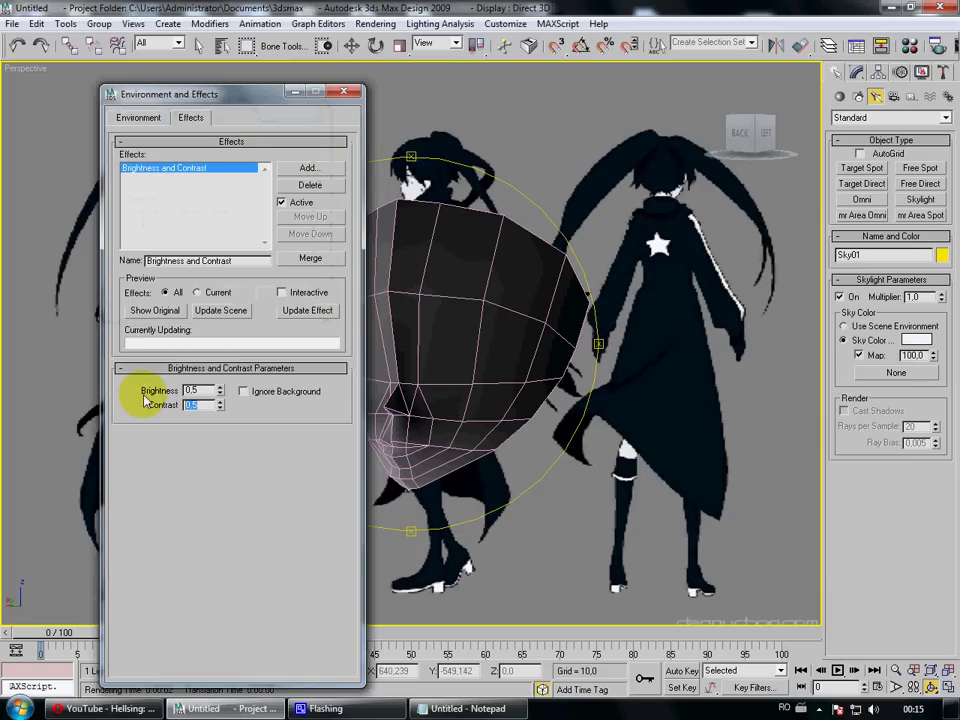
text(1)
Add a Blur effect limited to pixels selected by Luminance.
click(308, 168)
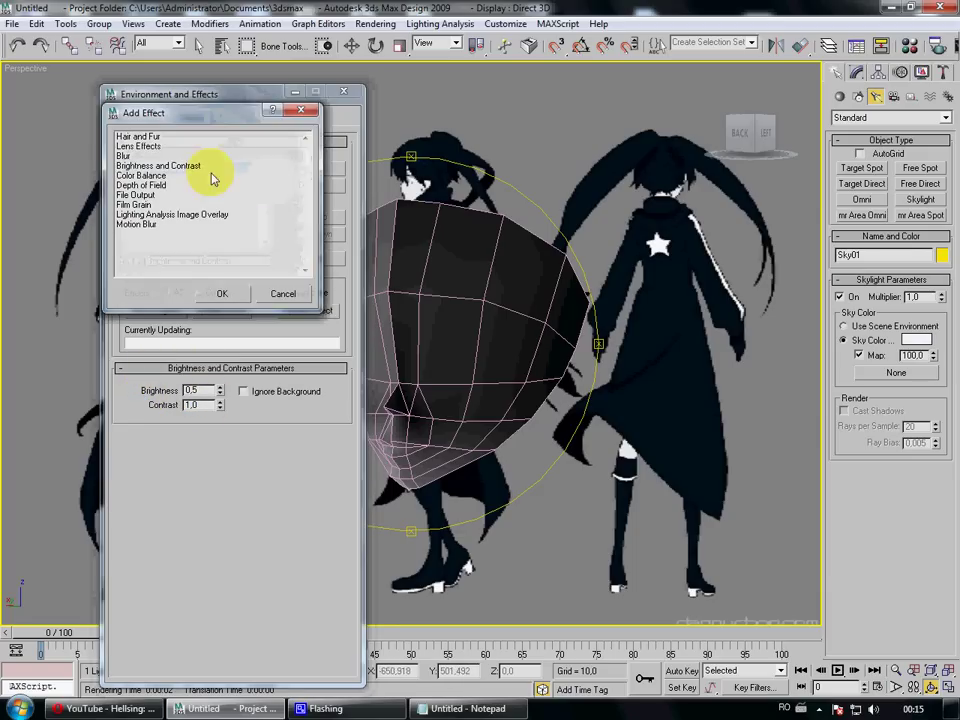
click(140, 157)
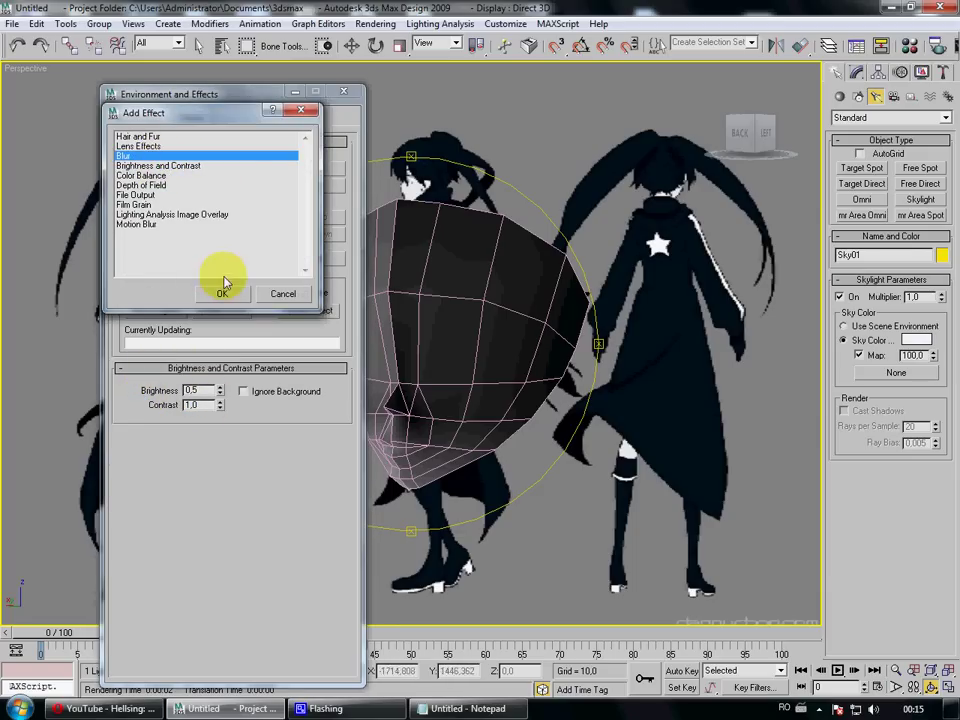
click(222, 293)
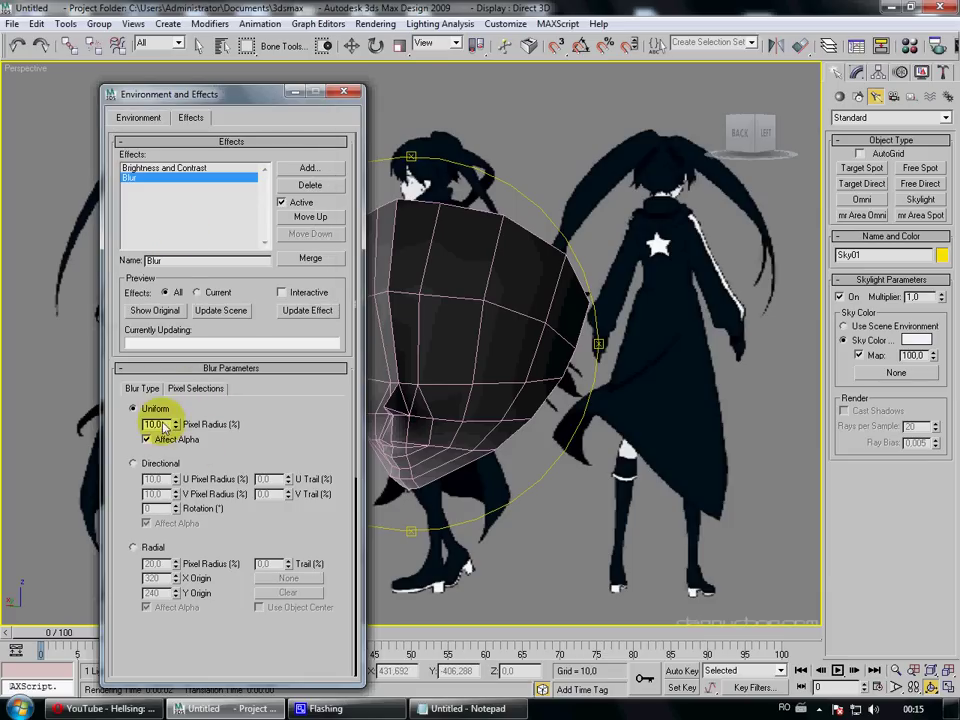
click(196, 388)
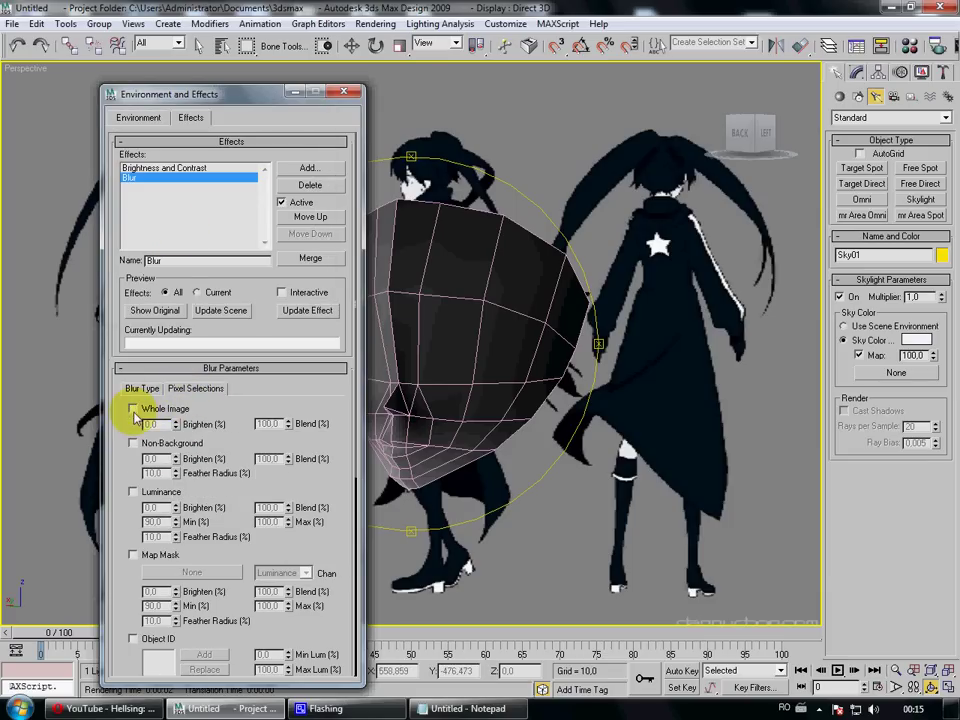
click(133, 492)
Set the Blur luminance to Brighten 10, Min 10, Max 20, Blend 30.
text(10)
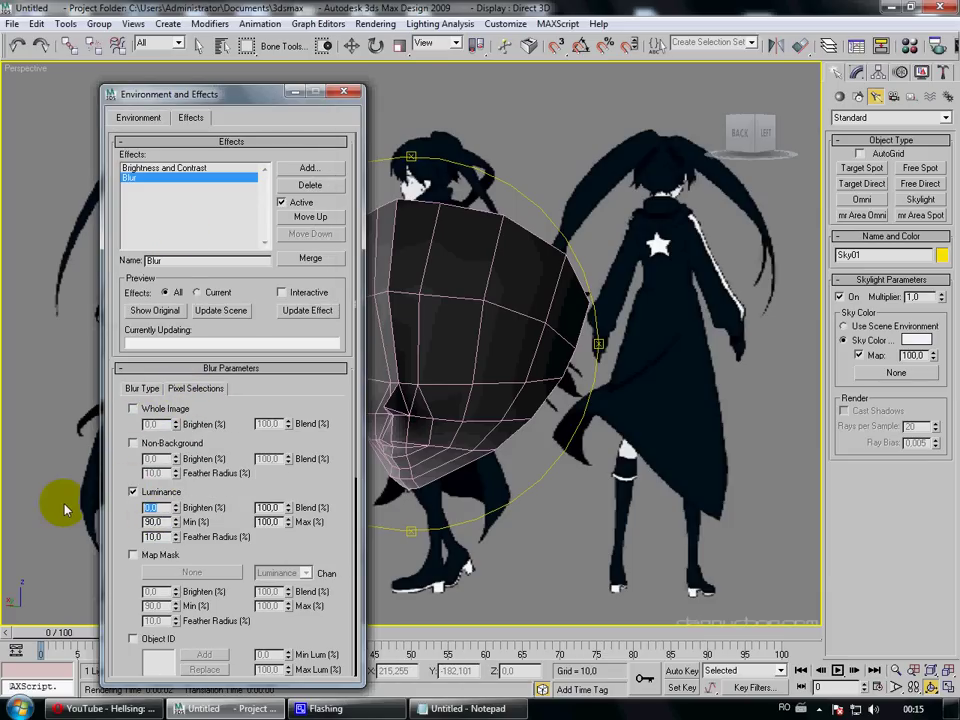
double_click(152, 521)
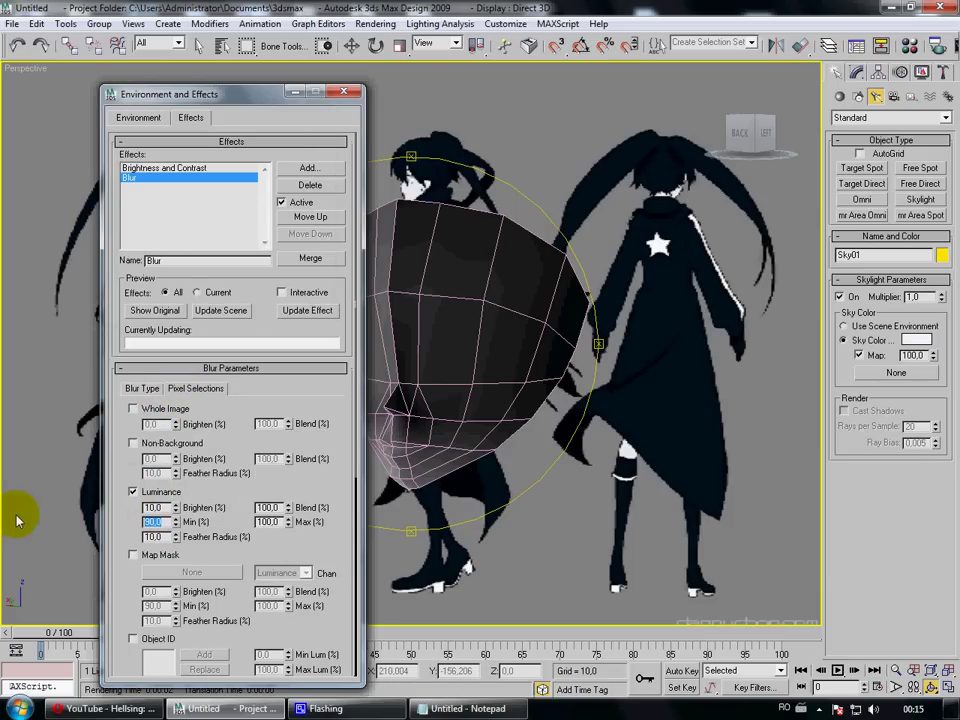
text(10)
double_click(268, 521)
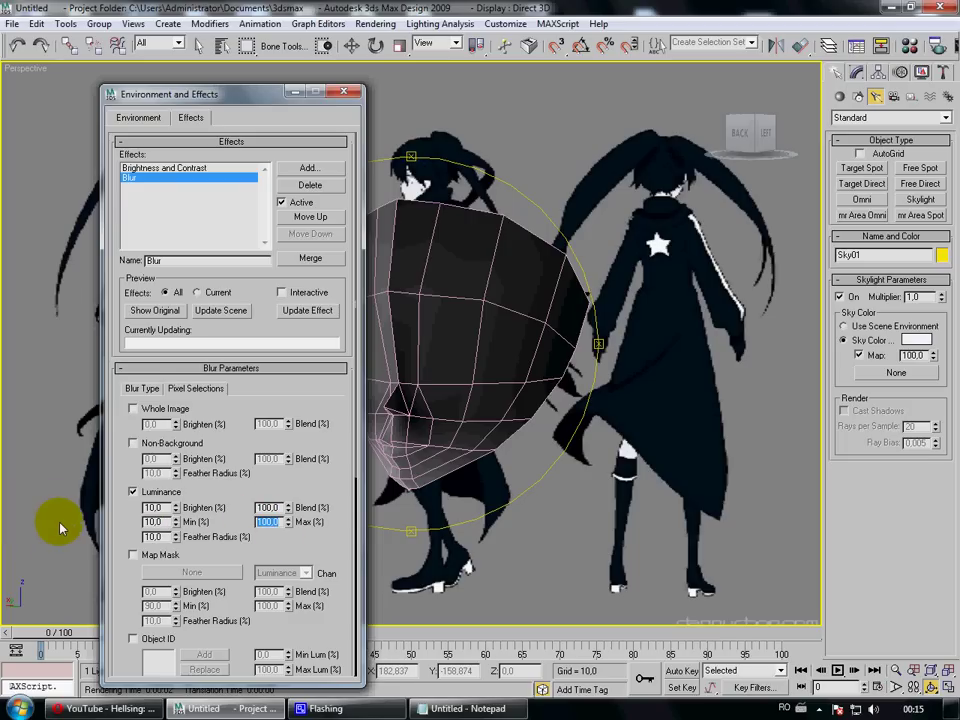
text(20)
double_click(277, 508)
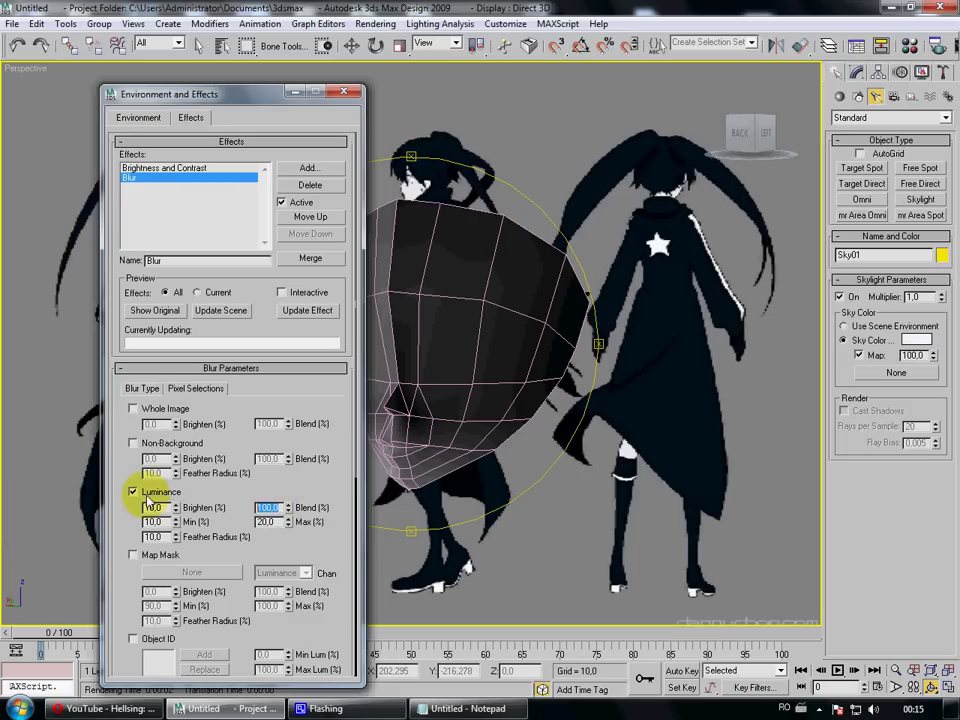
text(30)
key(Return)
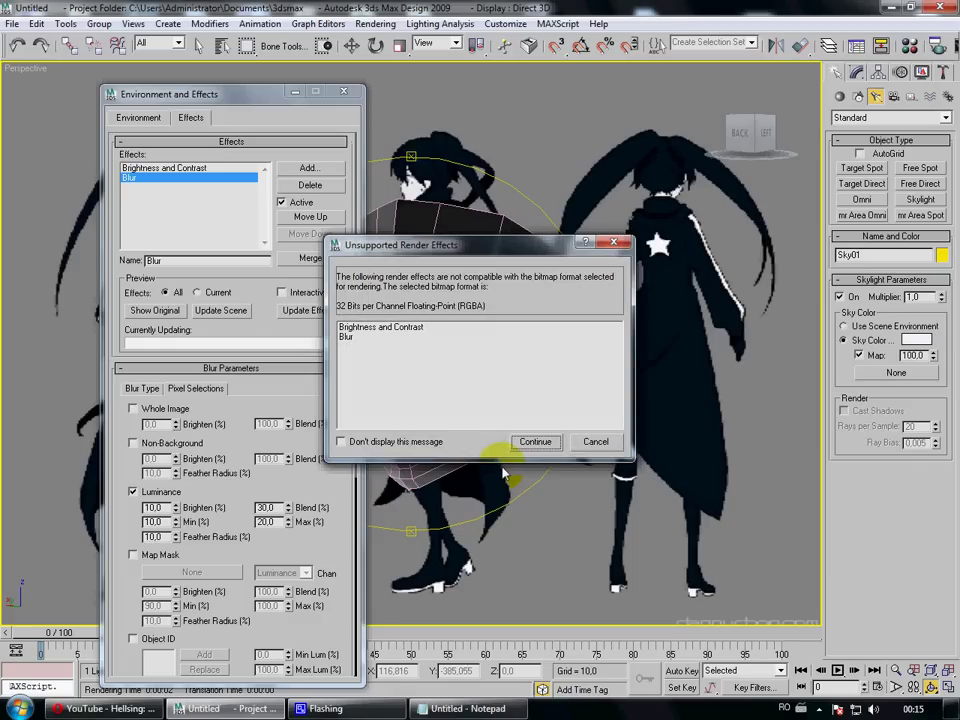
click(604, 440)
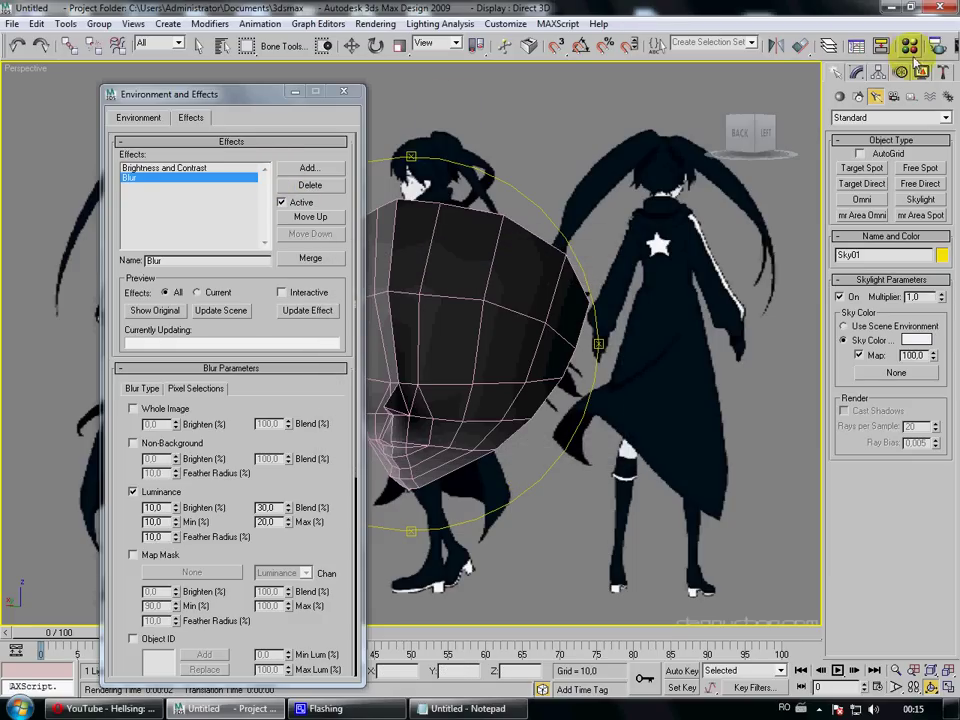
drag(924, 60, 895, 52)
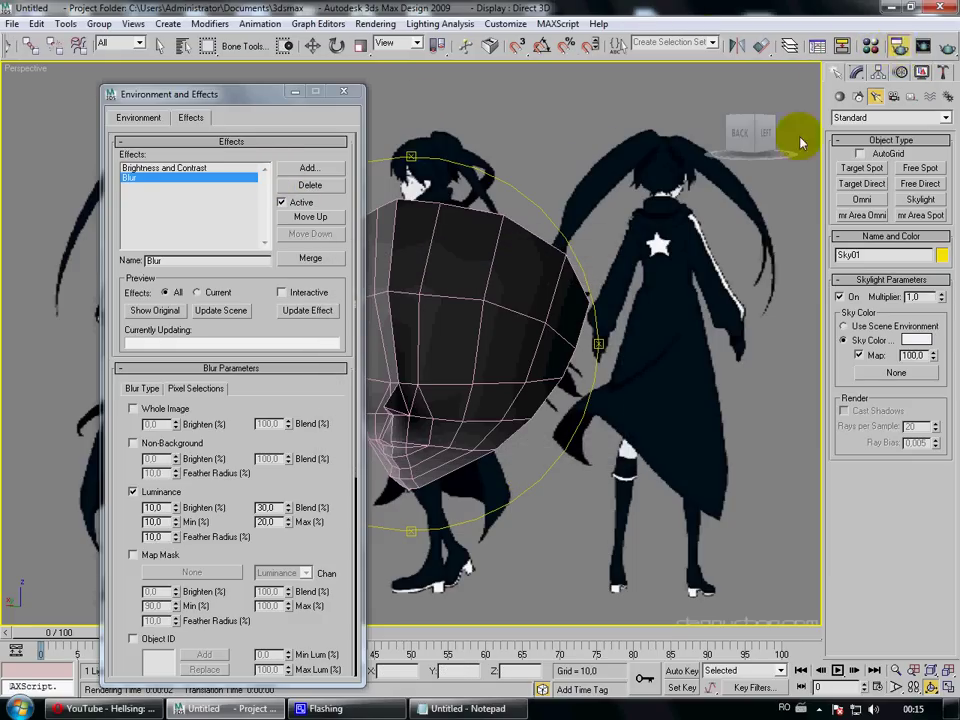
Set the mental ray Frame Buffer Type to Integer (16 bits per channel).
key(F10)
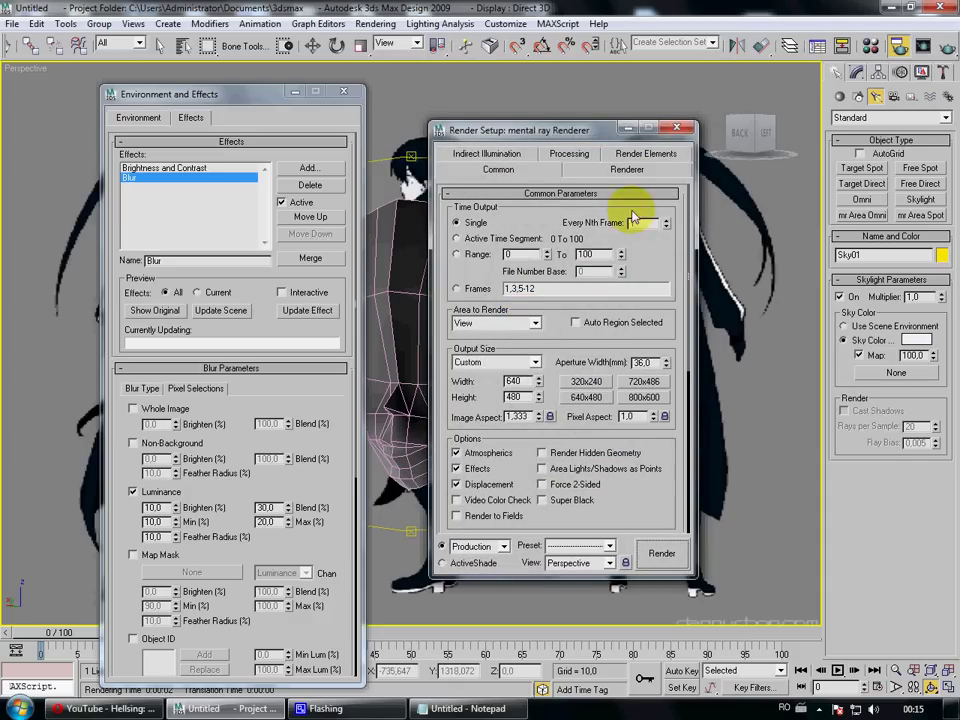
click(630, 171)
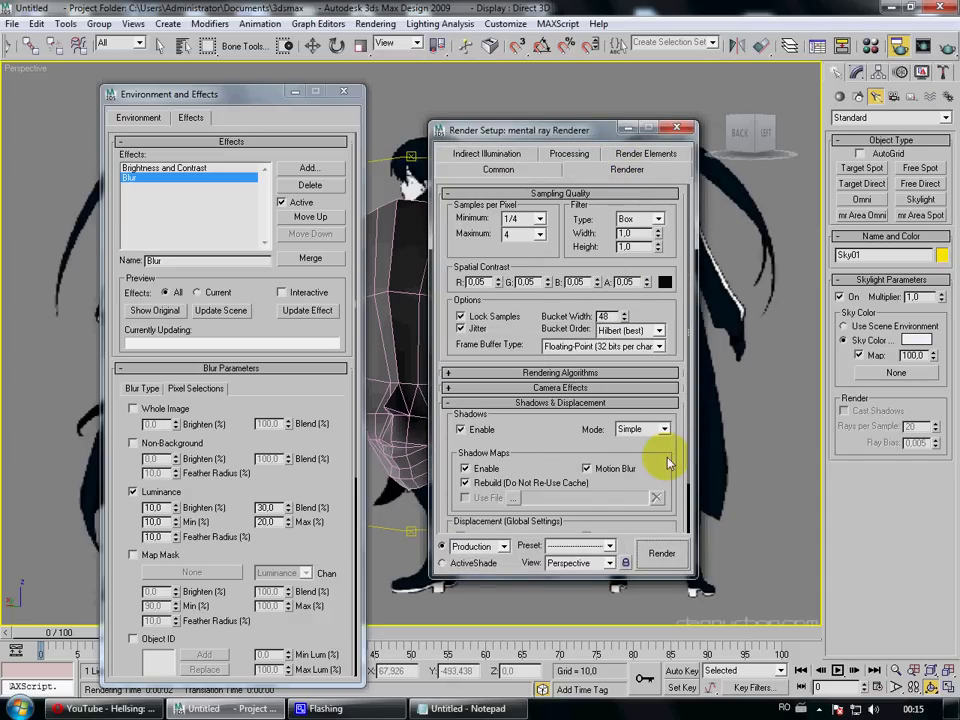
scroll(645, 305, down, 2)
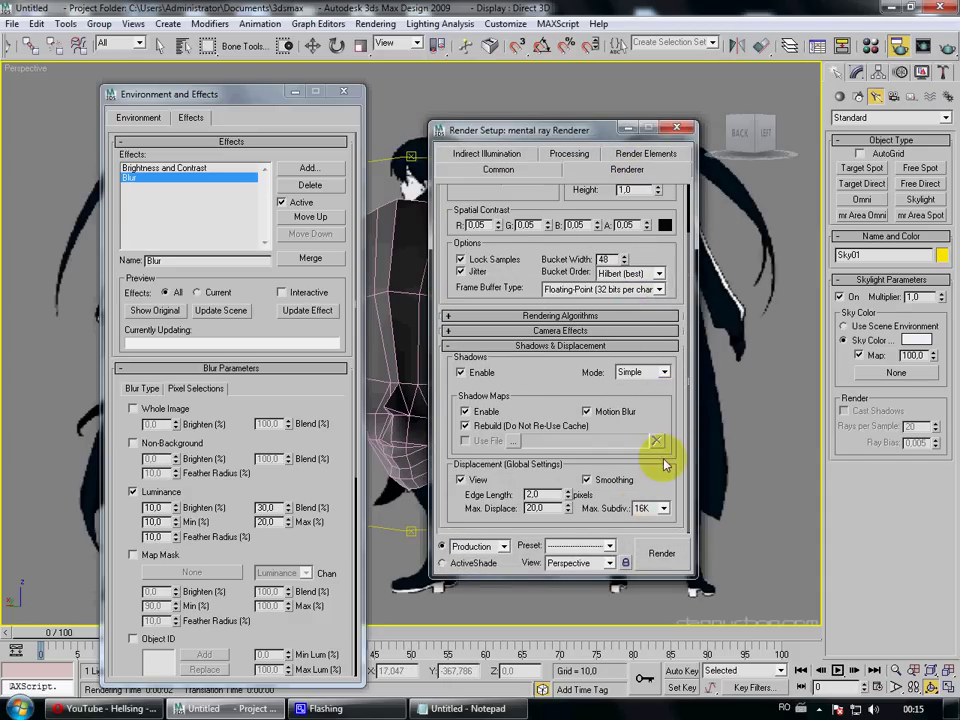
click(659, 288)
click(630, 311)
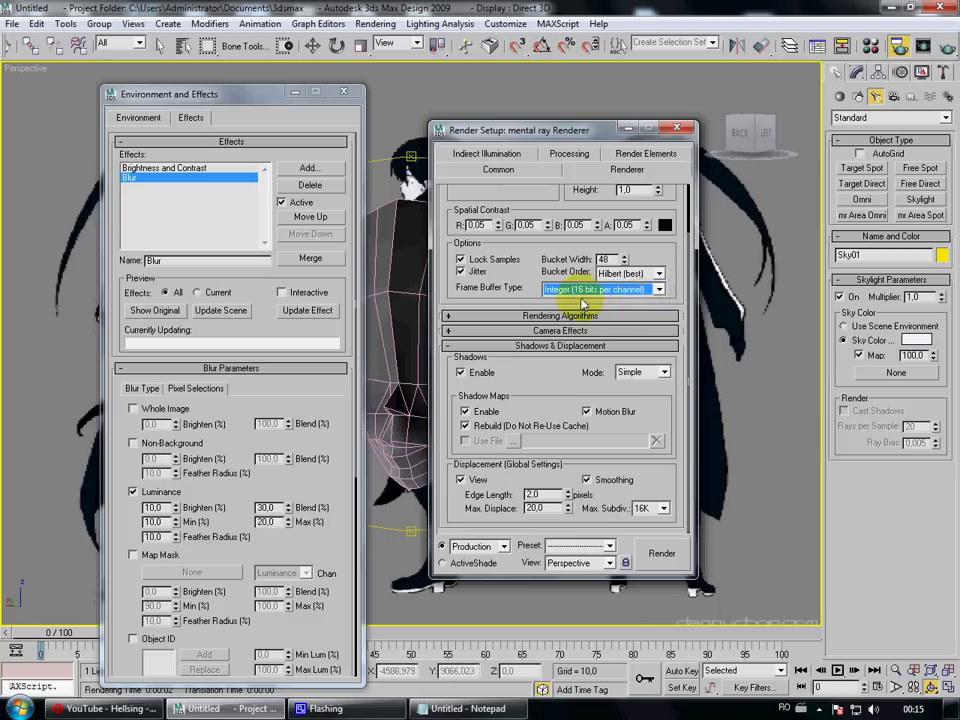
Render the head, inspect the face, and close Environment and Render Setup.
click(664, 554)
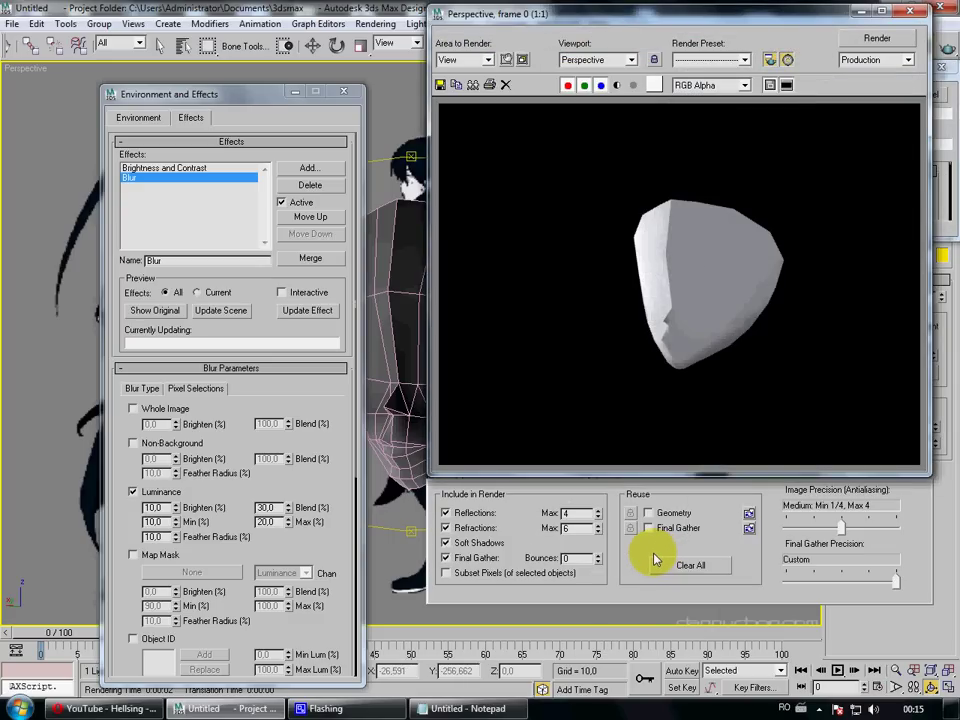
ctrl+click(698, 292)
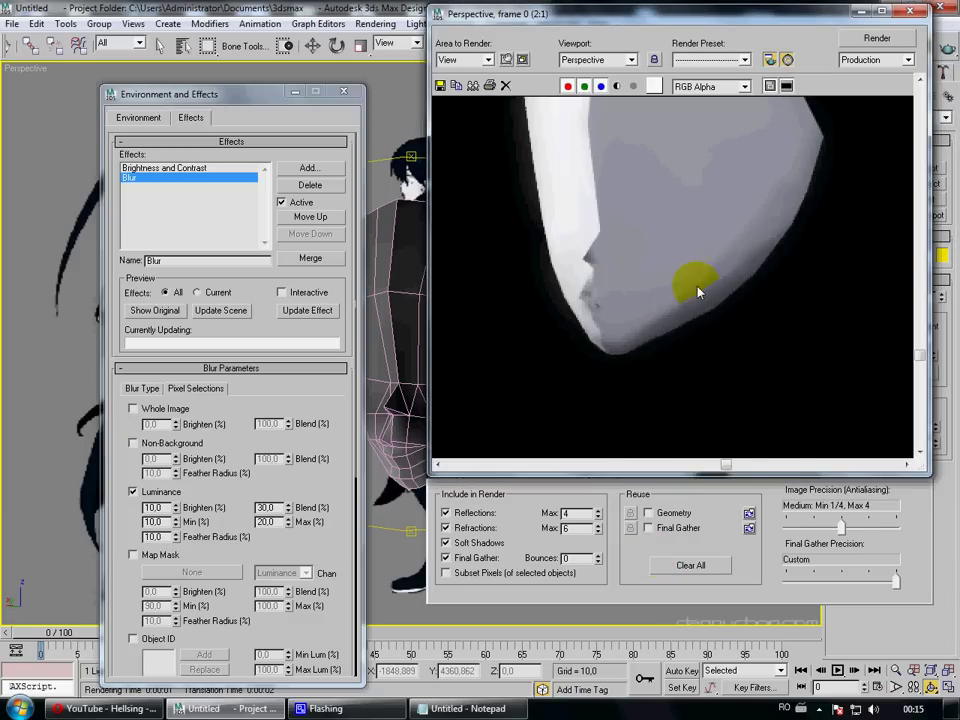
ctrl+right_click(698, 292)
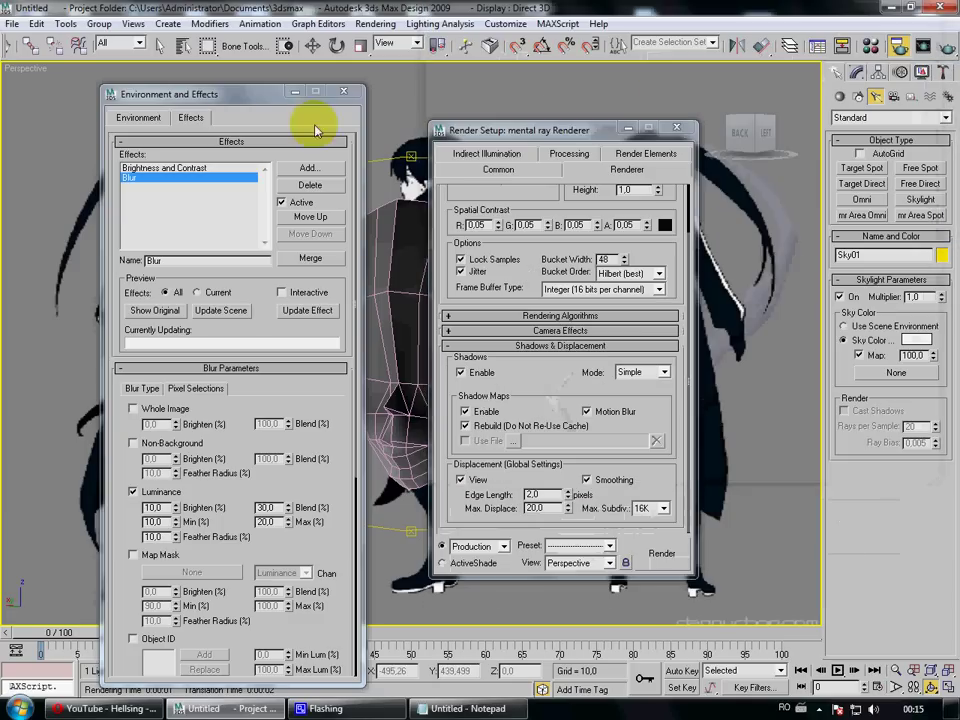
click(315, 128)
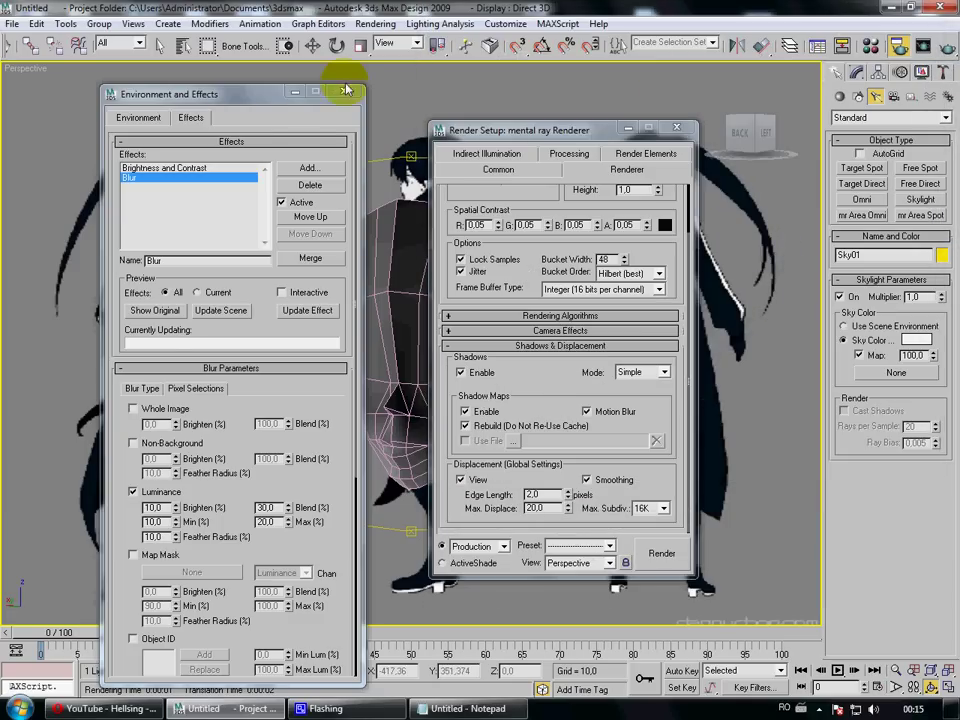
click(345, 91)
click(676, 128)
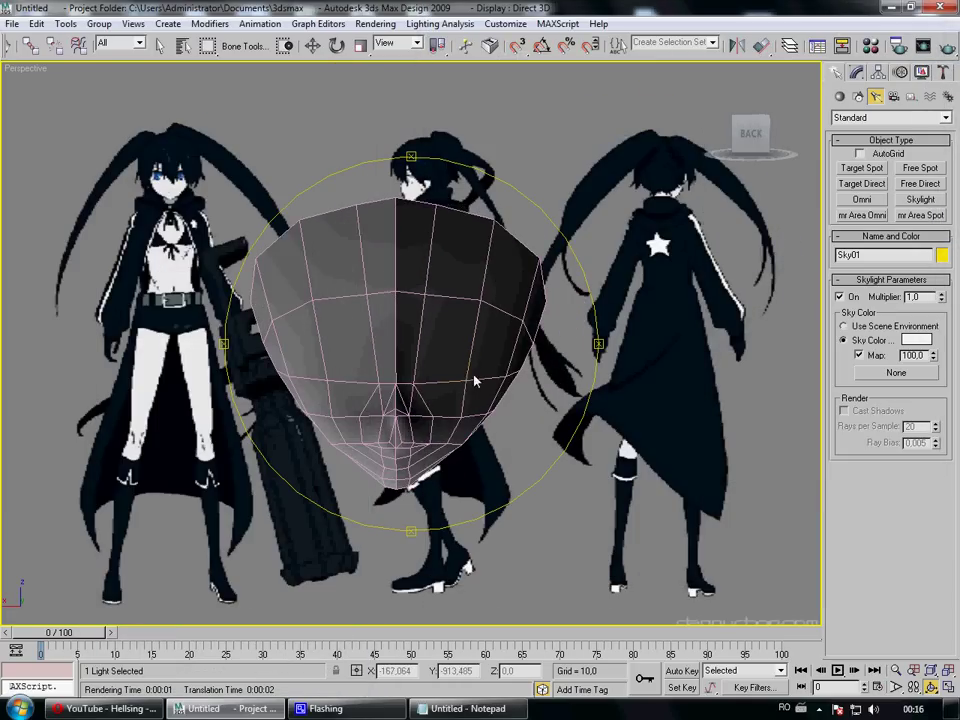
Select Plane01's chin vertex at the Editable Poly level below MeshSmooth.
drag(475, 381, 358, 380)
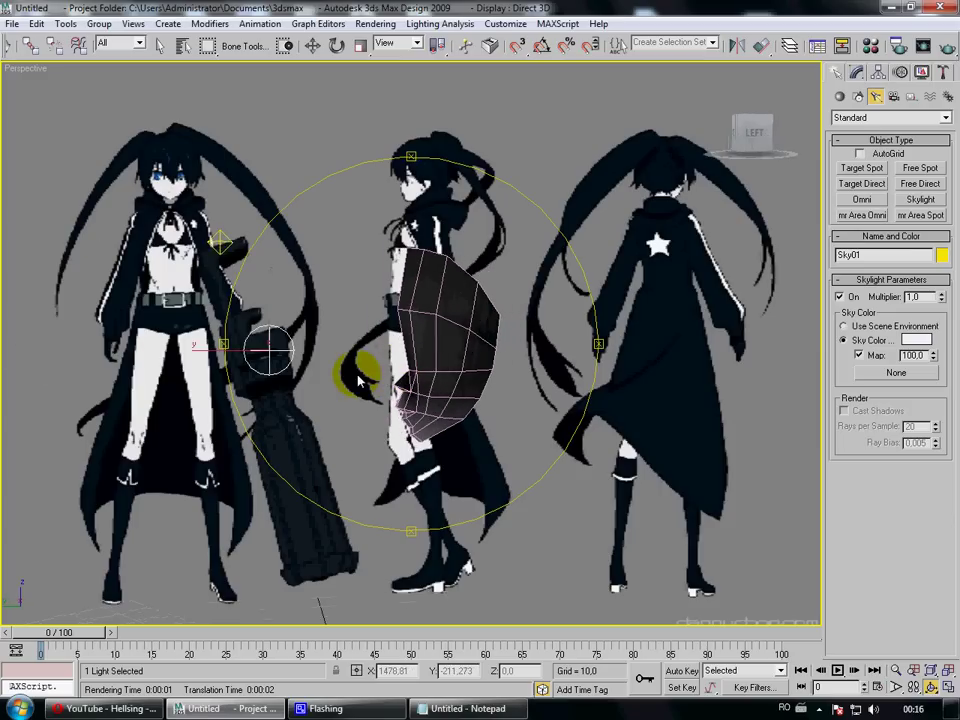
drag(358, 380, 425, 410)
scroll(428, 412, up, 6)
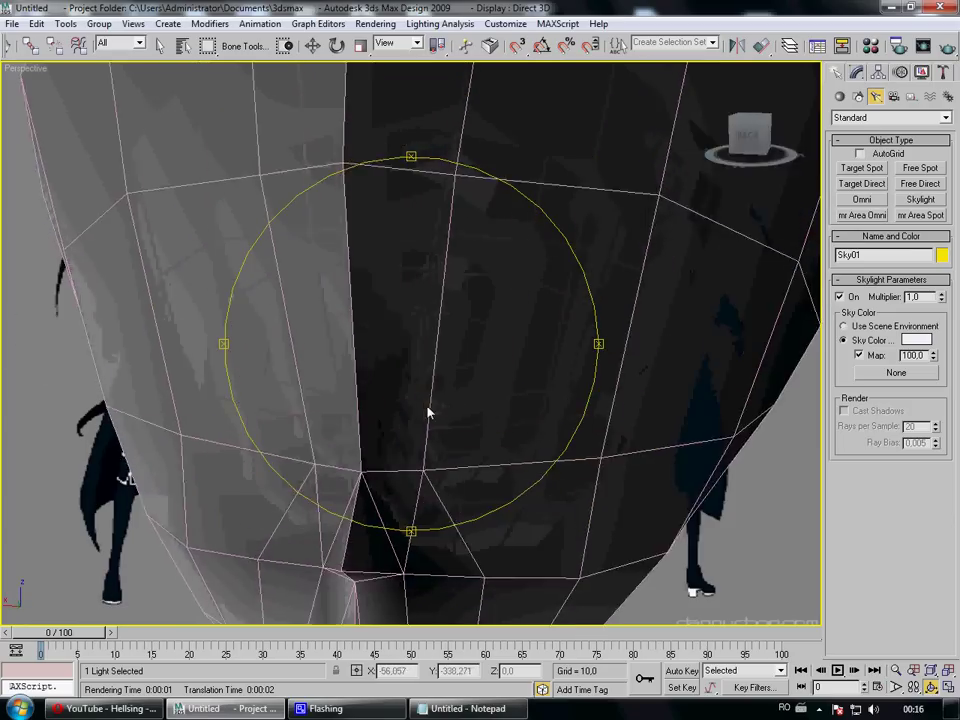
scroll(428, 412, down, 2)
scroll(431, 377, down, 3)
scroll(411, 354, down, 2)
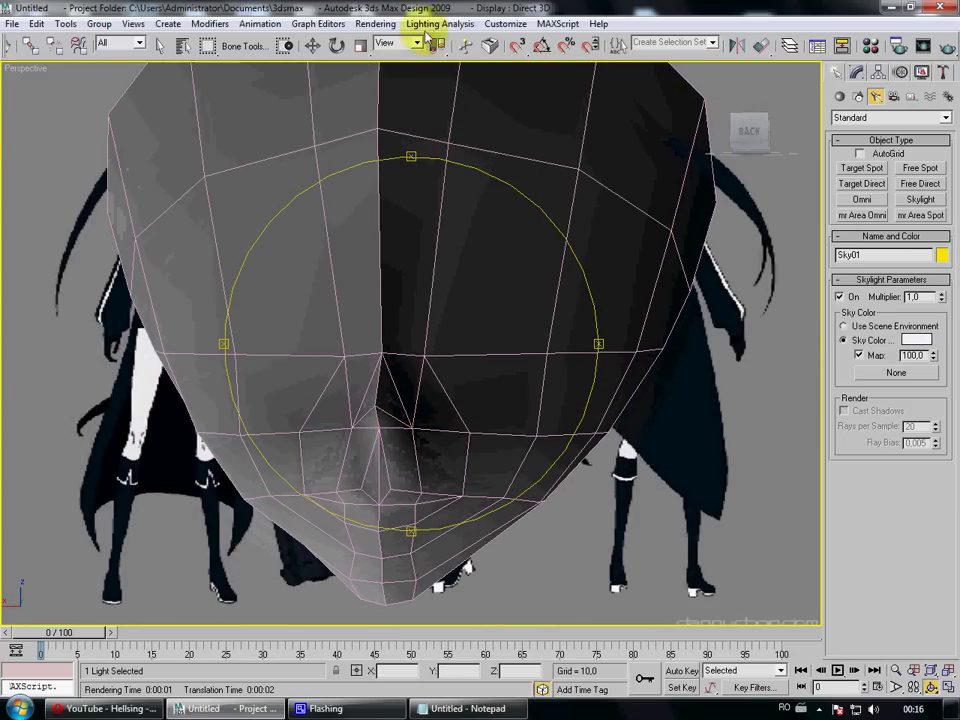
click(313, 45)
click(497, 300)
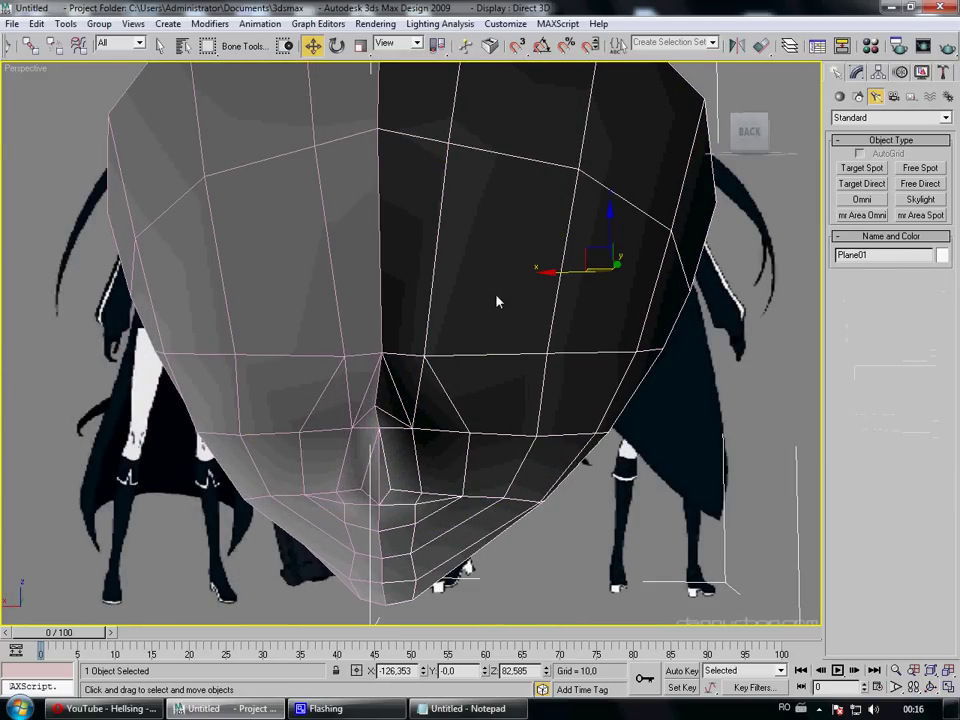
click(862, 73)
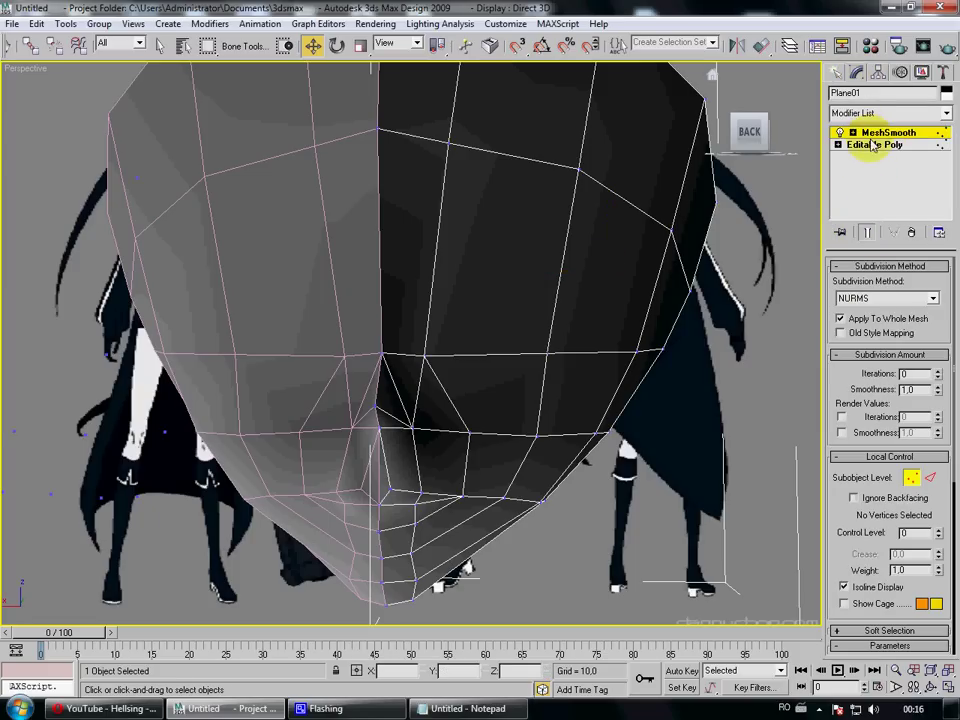
click(875, 144)
click(850, 284)
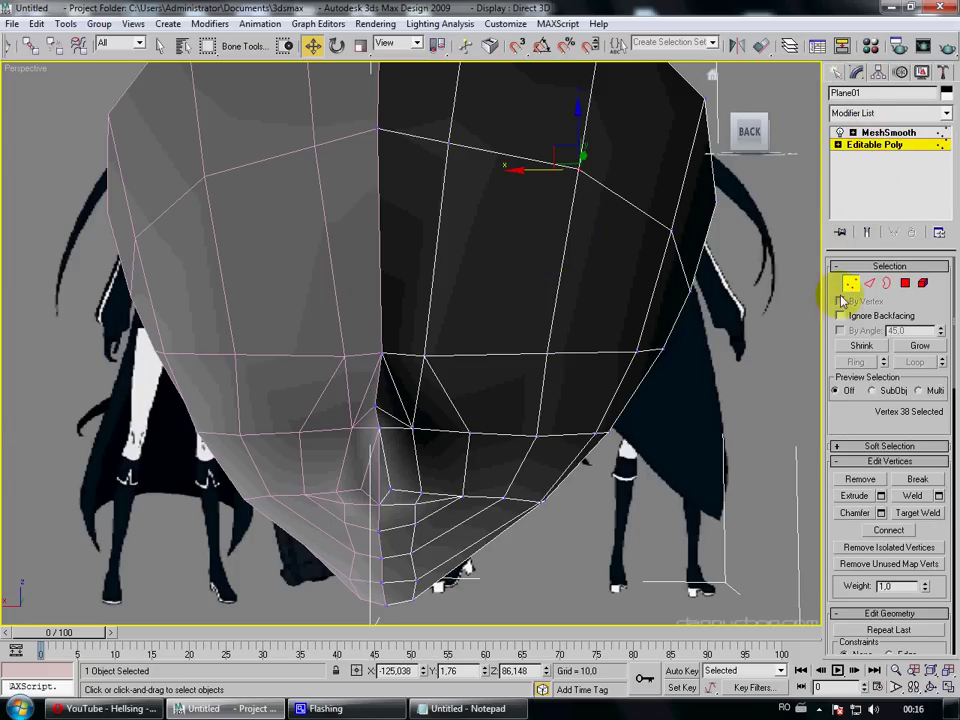
click(421, 494)
Check the chin vertex in the Left viewport, then maximize Perspective and orbit to the side.
click(945, 688)
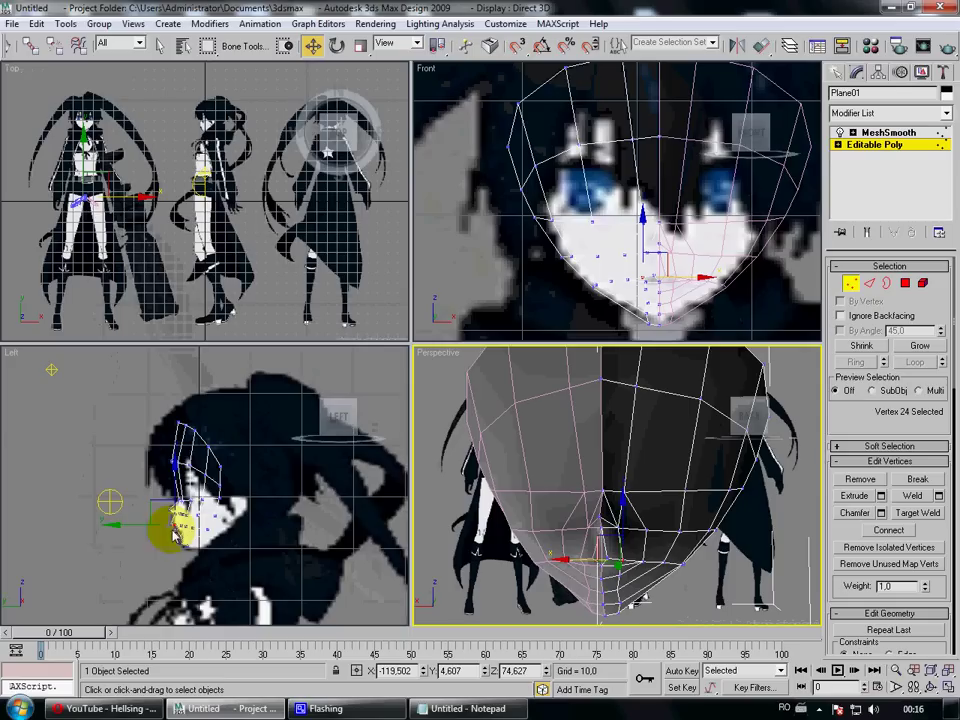
scroll(171, 533, up, 1)
scroll(174, 540, up, 3)
scroll(190, 525, up, 2)
scroll(200, 510, up, 2)
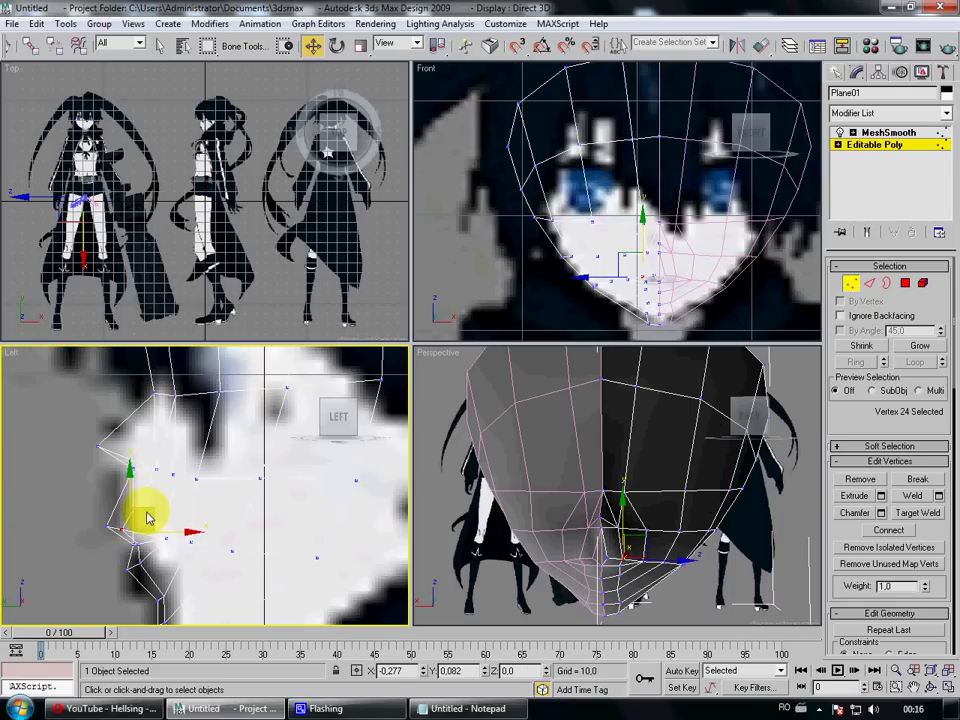
right_click(717, 568)
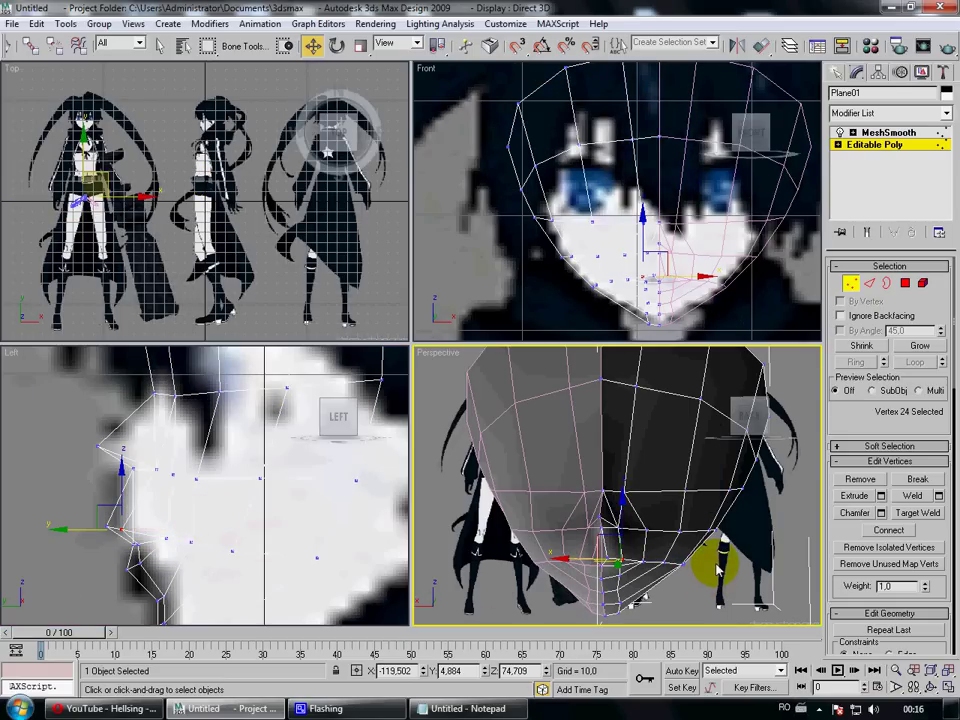
click(933, 690)
key(alt+w)
mouse_move(386, 336)
mouse_down()
mouse_move(360, 400)
mouse_move(375, 424)
mouse_move(432, 430)
mouse_move(352, 334)
mouse_move(480, 450)
mouse_move(371, 264)
mouse_up()
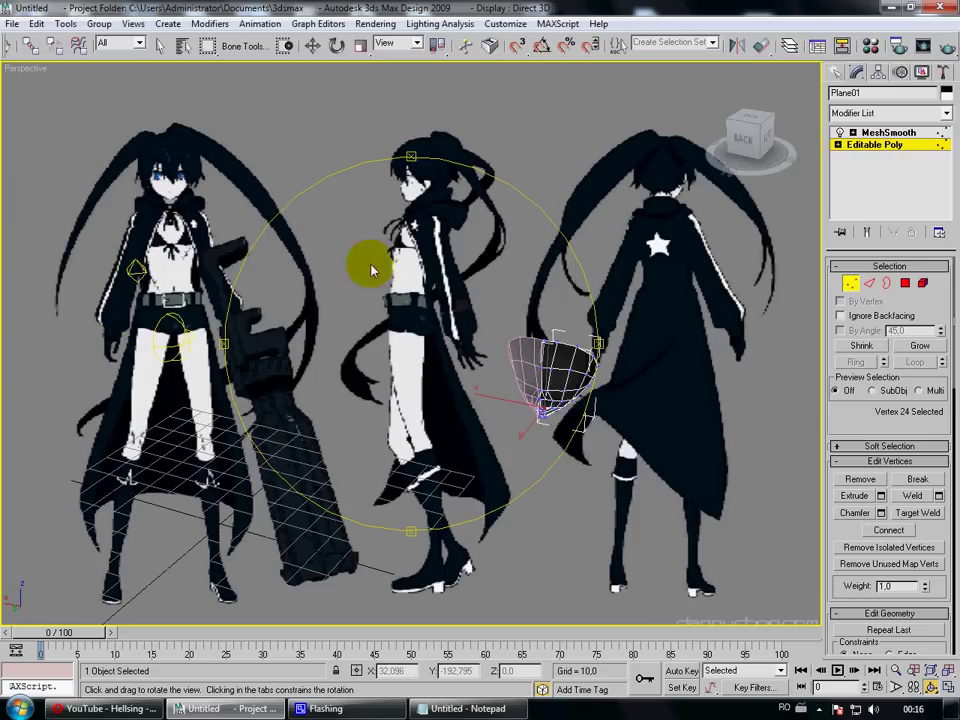
Clear the vertex selection and leave vertex editing on the head mesh.
click(333, 45)
click(313, 45)
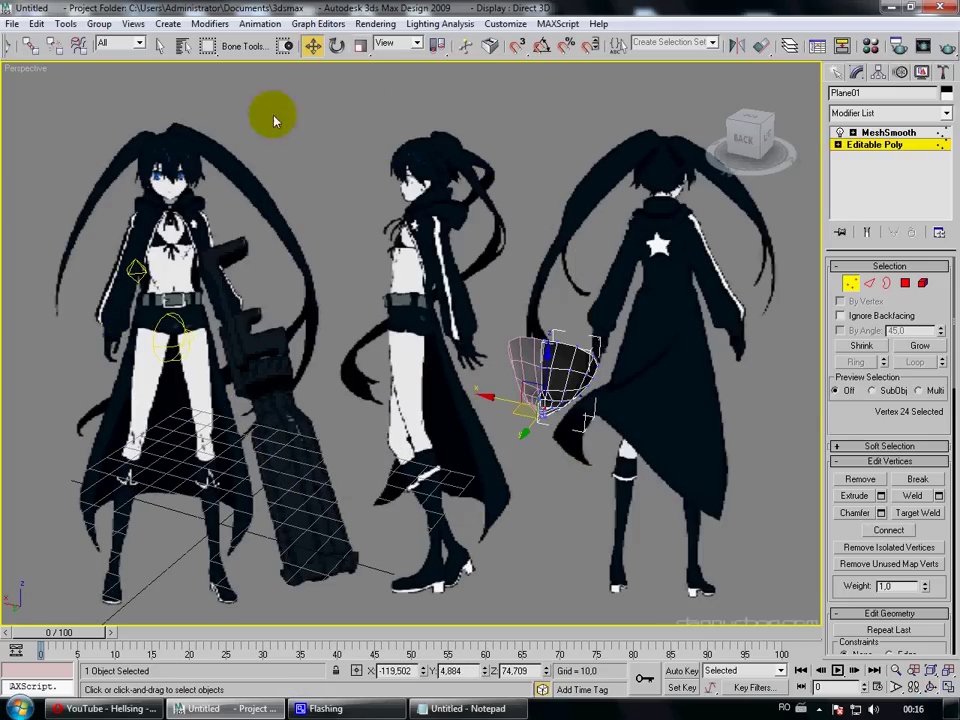
click(140, 268)
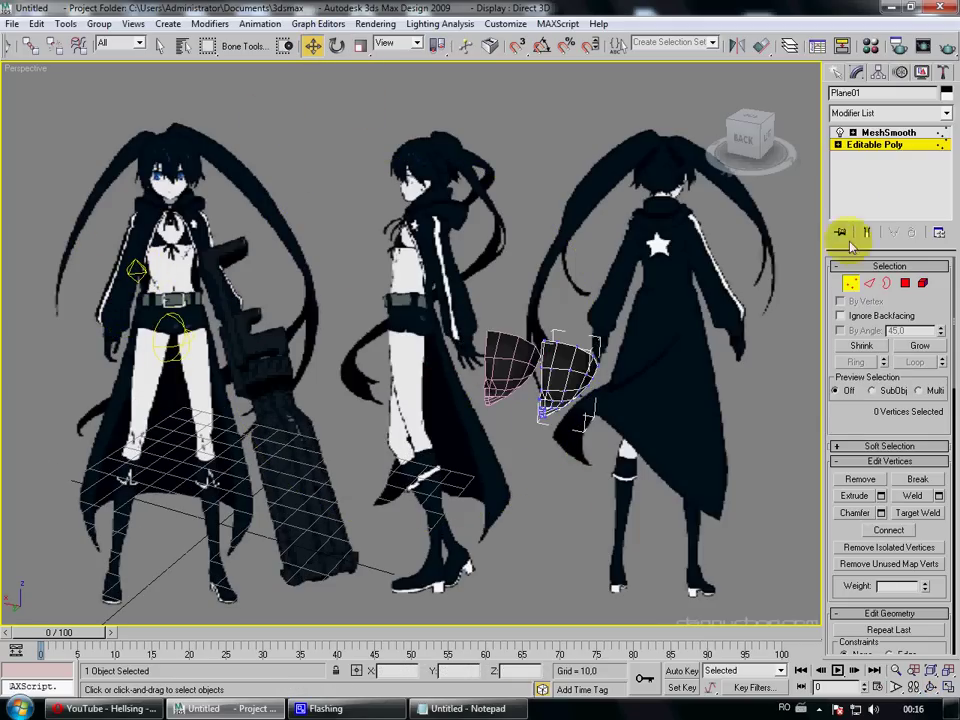
click(876, 145)
click(172, 350)
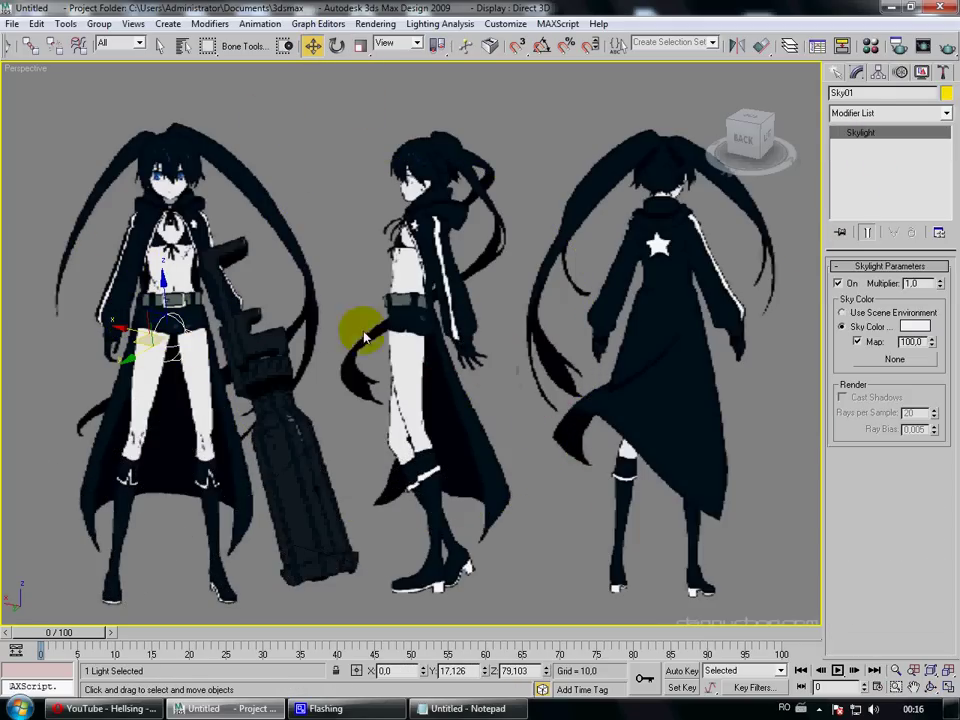
Set Sky01's Multiplier to 0.5 and test-render the head.
click(911, 343)
click(912, 284)
text(0,5)
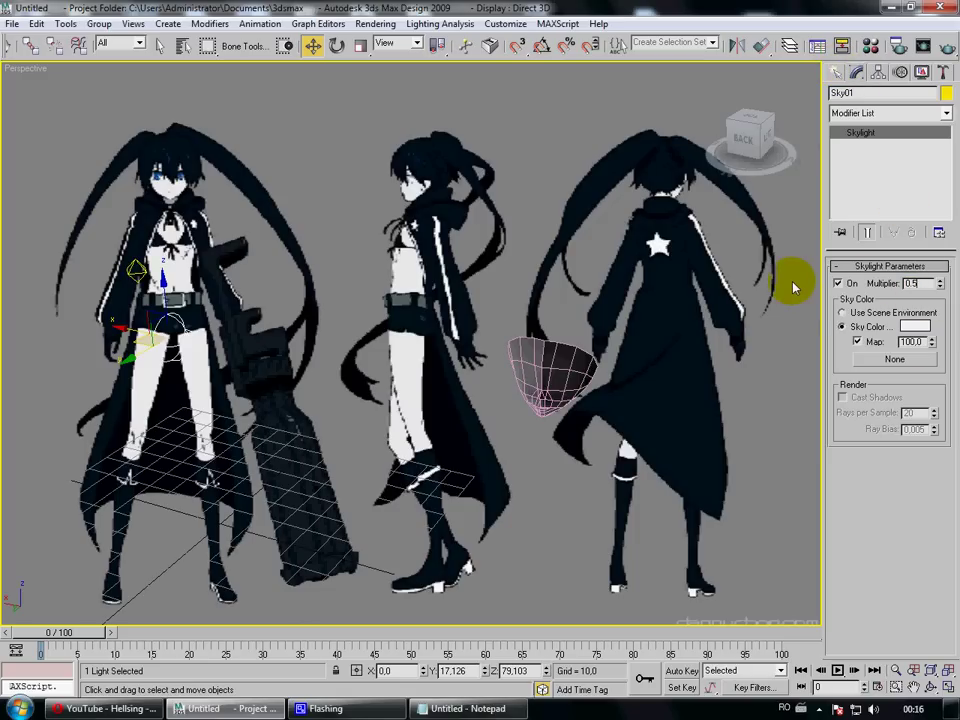
text(1)
key(Return)
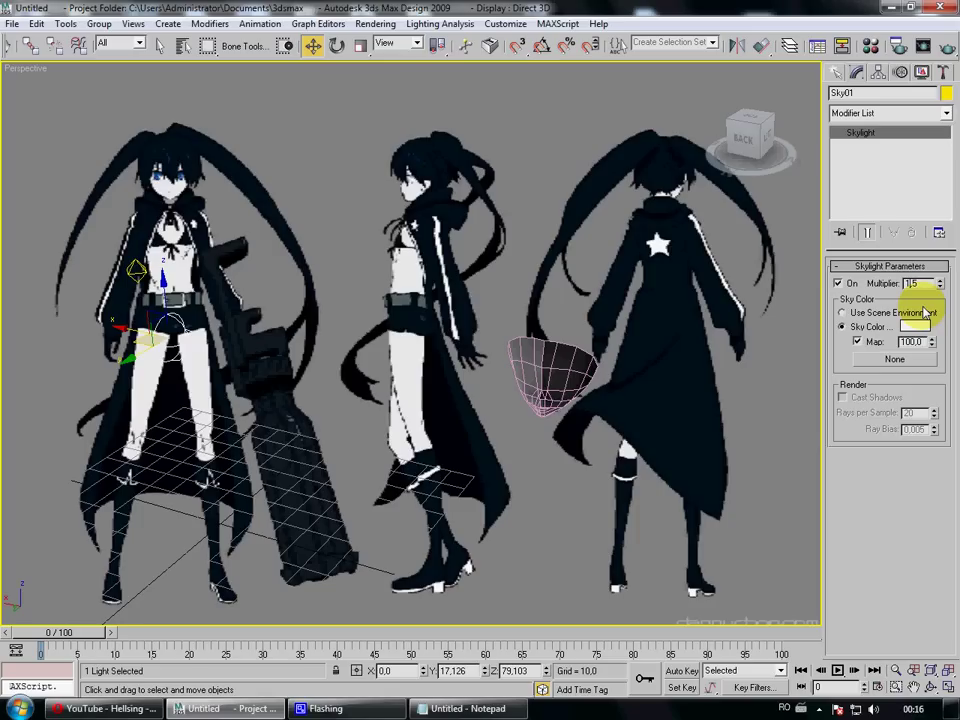
click(946, 46)
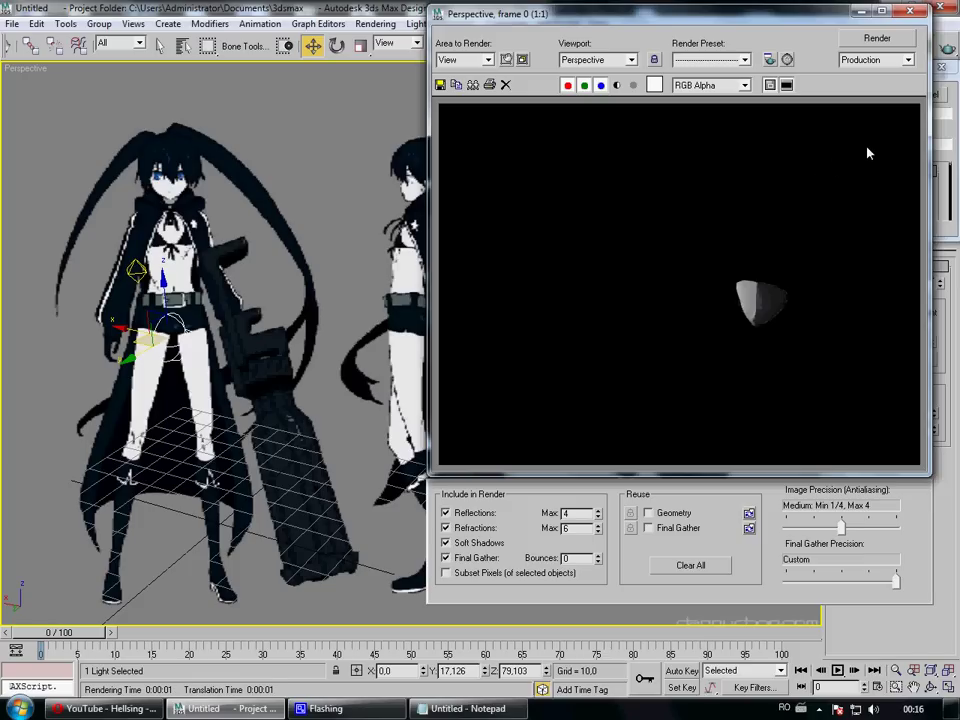
click(911, 11)
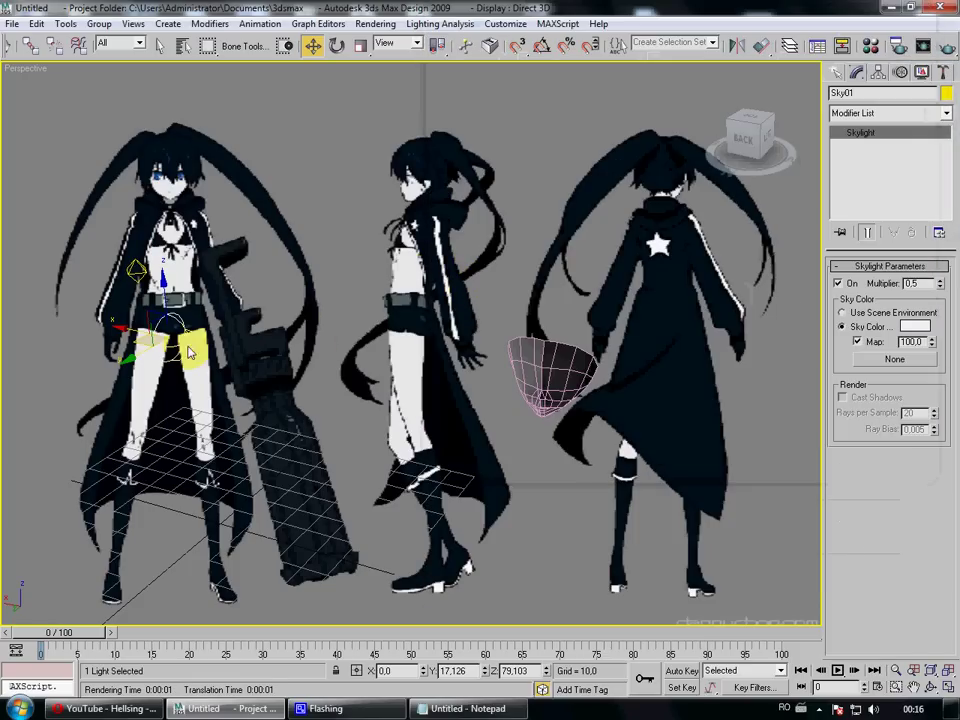
click(131, 273)
Move Omni01 across the scene, orbit to the head, and render to check lighting.
drag(89, 266, 315, 390)
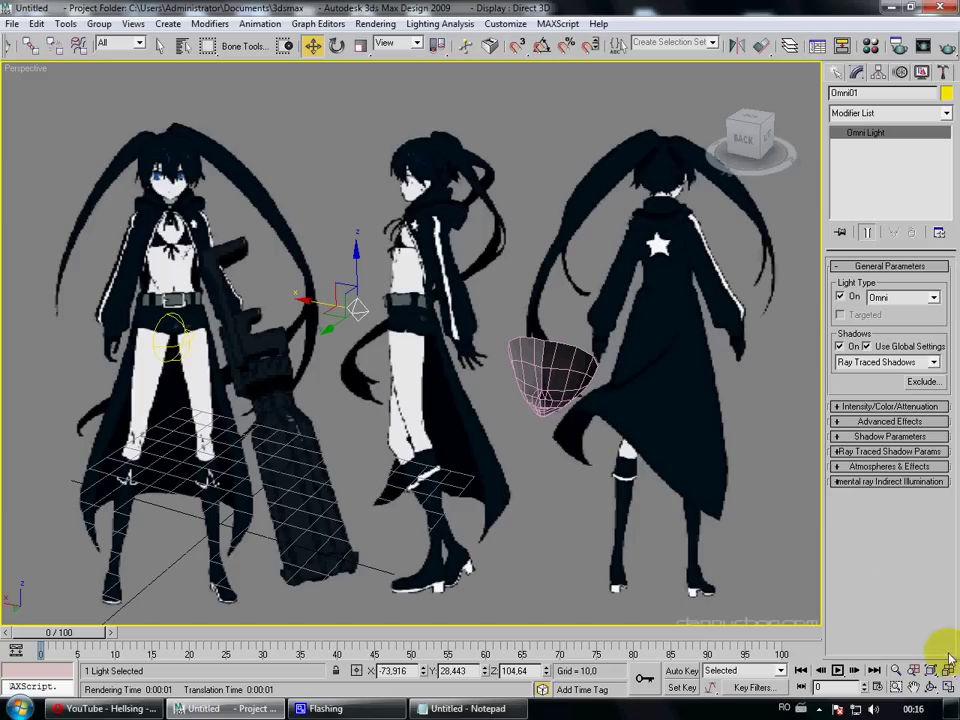
click(935, 690)
mouse_move(568, 455)
mouse_down()
mouse_move(506, 383)
mouse_move(420, 333)
mouse_move(426, 289)
mouse_up()
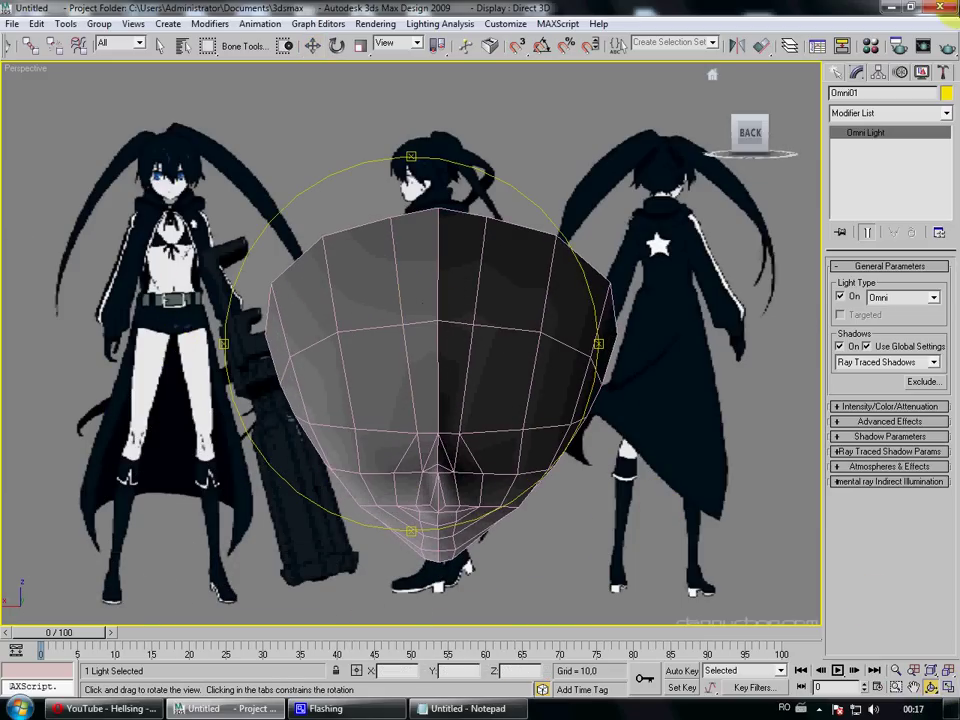
click(945, 47)
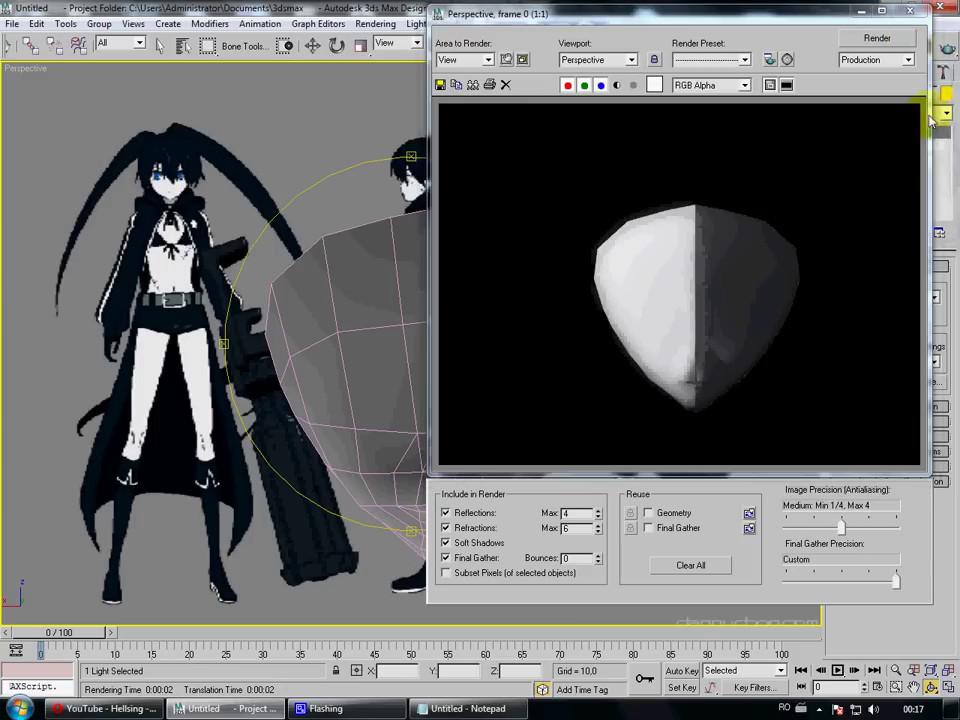
click(910, 11)
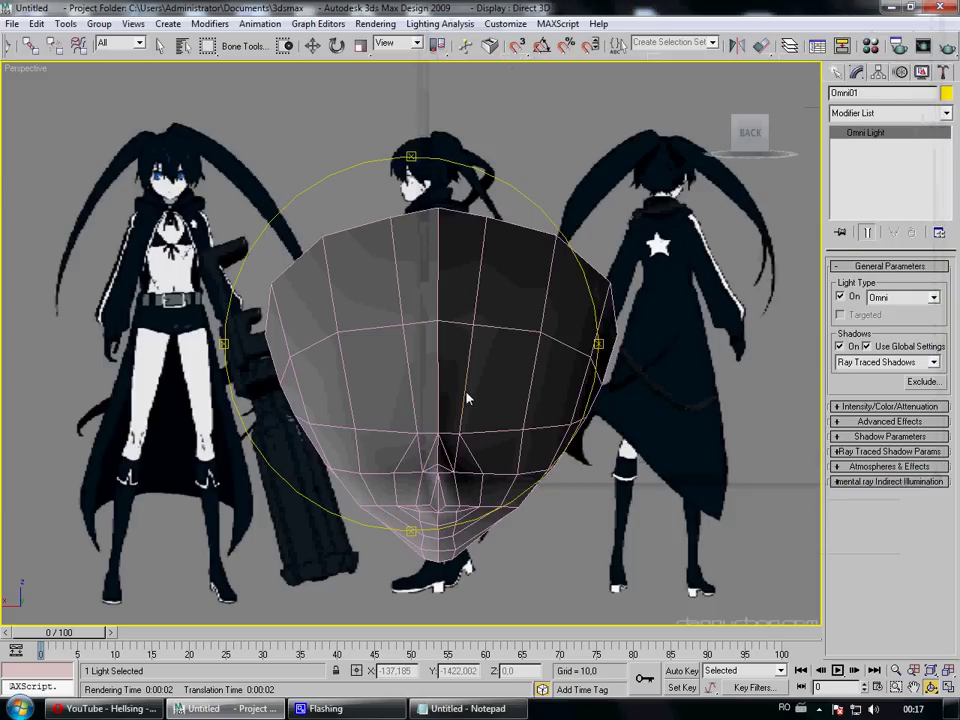
key(ctrl+z)
key(ctrl+z)
Move Omni01 over the middle figure's head and render again.
click(313, 45)
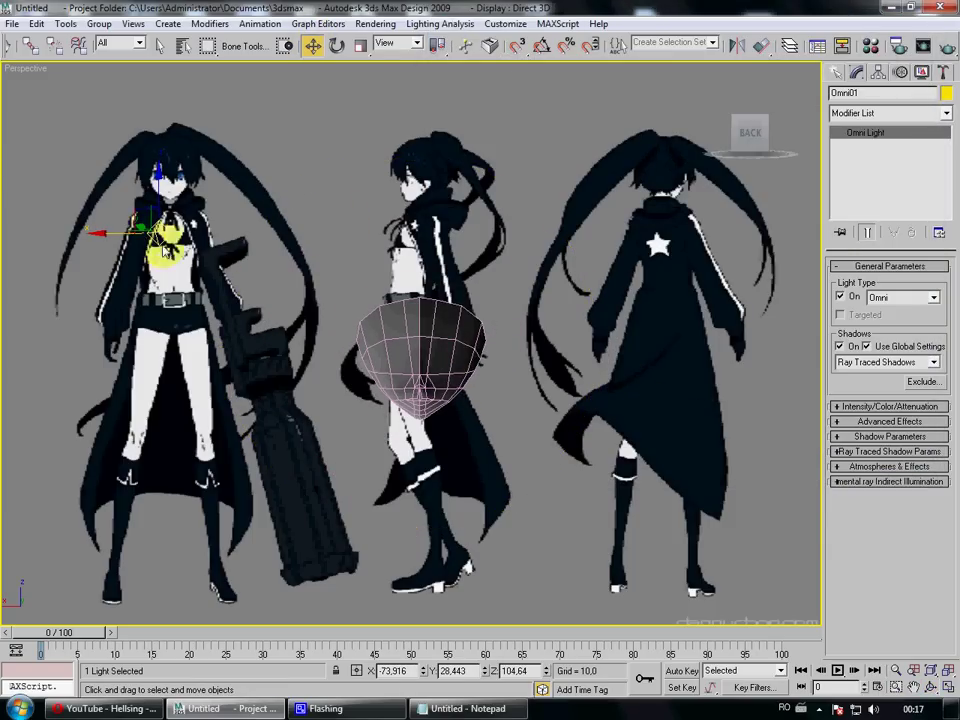
drag(107, 238, 433, 366)
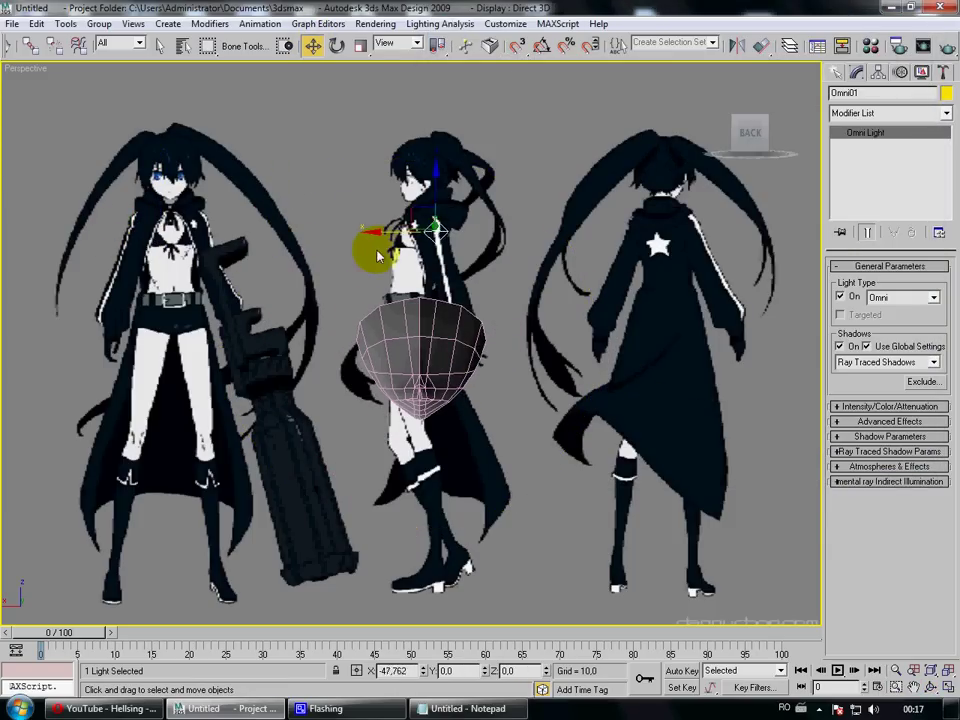
click(944, 48)
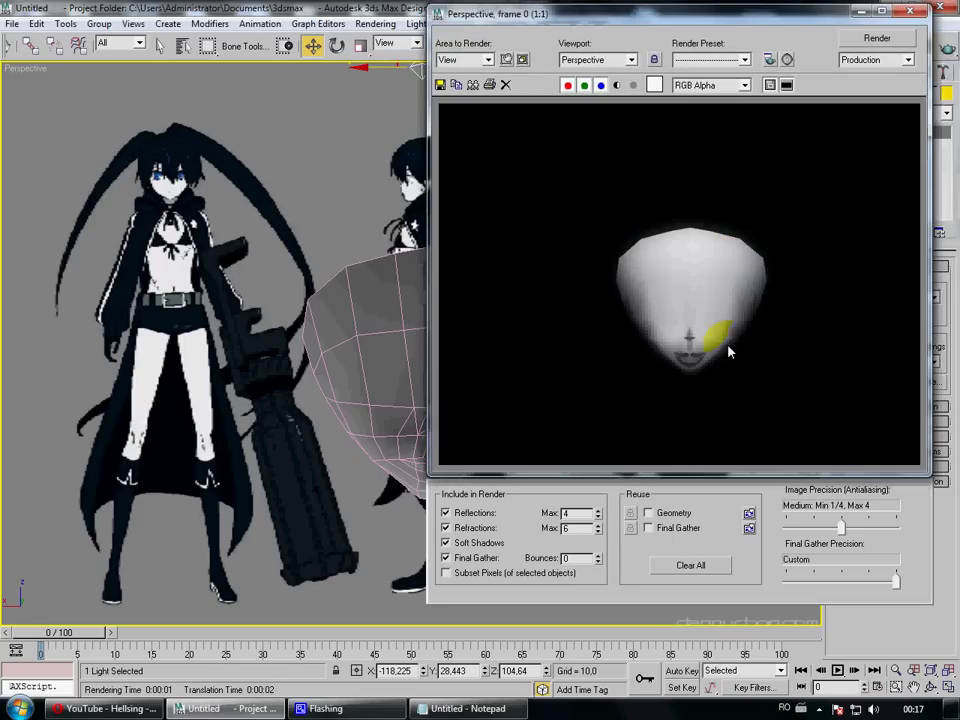
scroll(729, 349, up, 1)
scroll(655, 358, up, 1)
scroll(655, 358, down, 2)
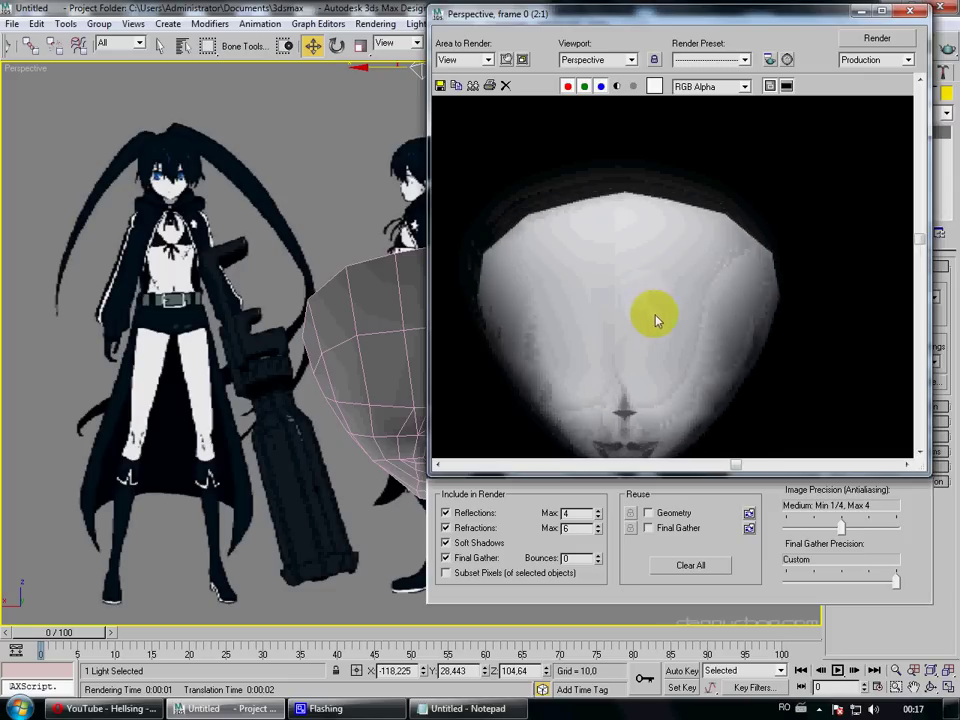
click(909, 11)
Lower Omni01 onto the head and confirm the bright lighting with a render.
mouse_move(392, 214)
mouse_down()
mouse_move(416, 290)
mouse_move(409, 338)
mouse_up()
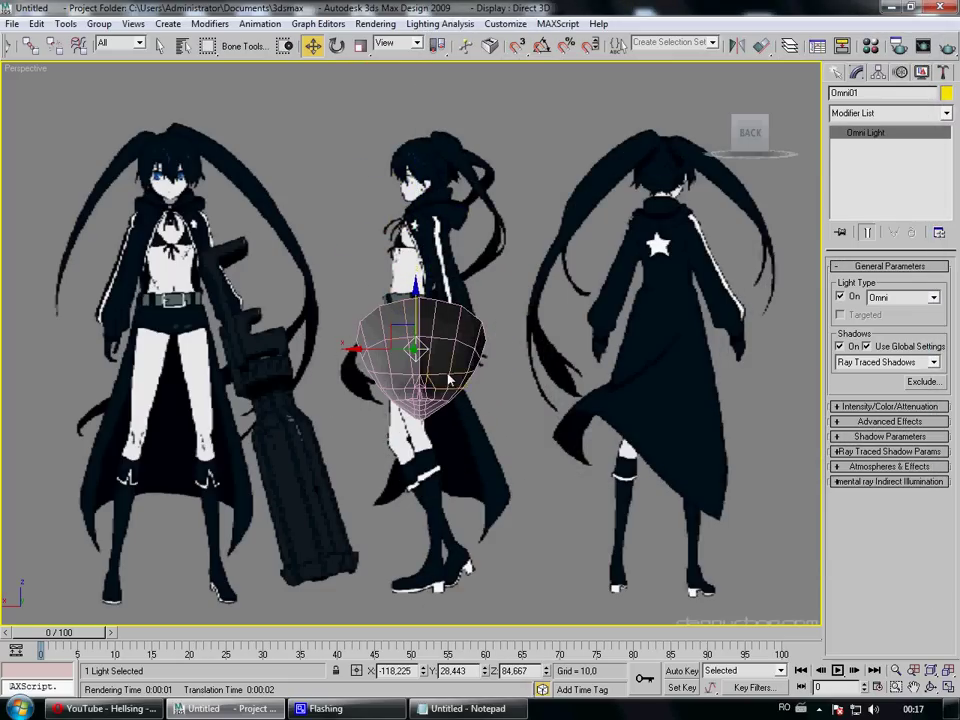
click(922, 46)
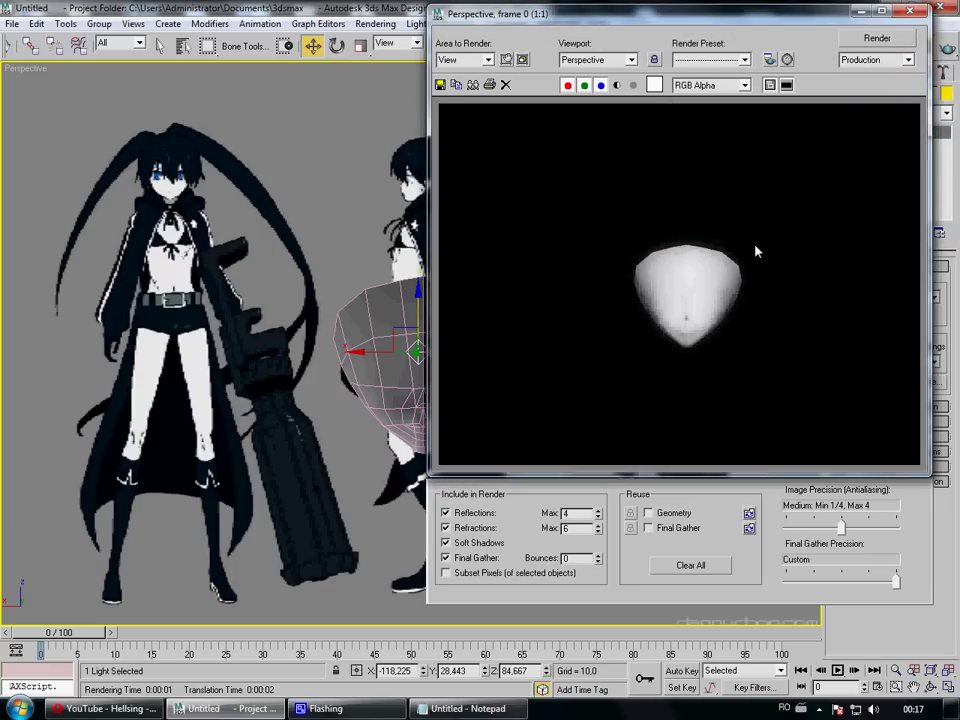
scroll(651, 268, up, 2)
scroll(713, 271, up, 1)
scroll(713, 271, down, 1)
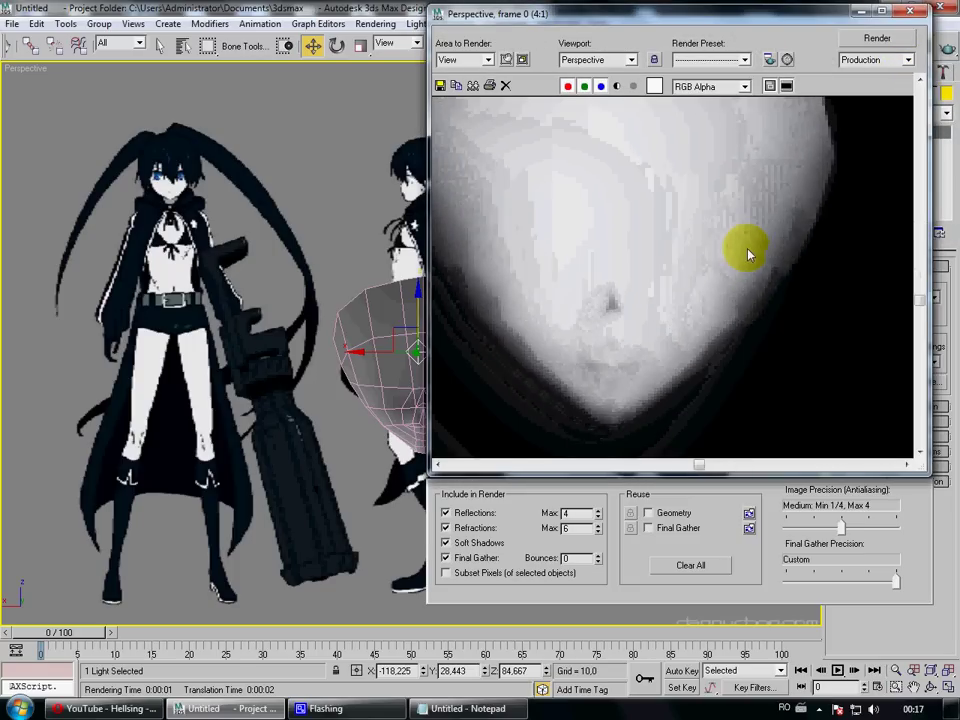
scroll(714, 214, down, 1)
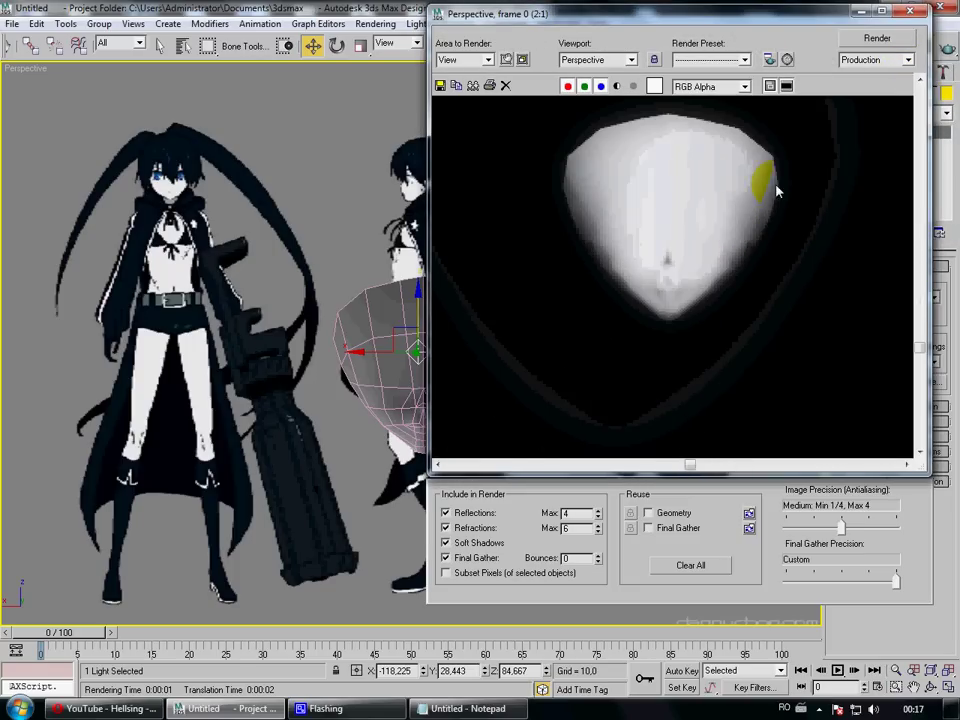
click(910, 11)
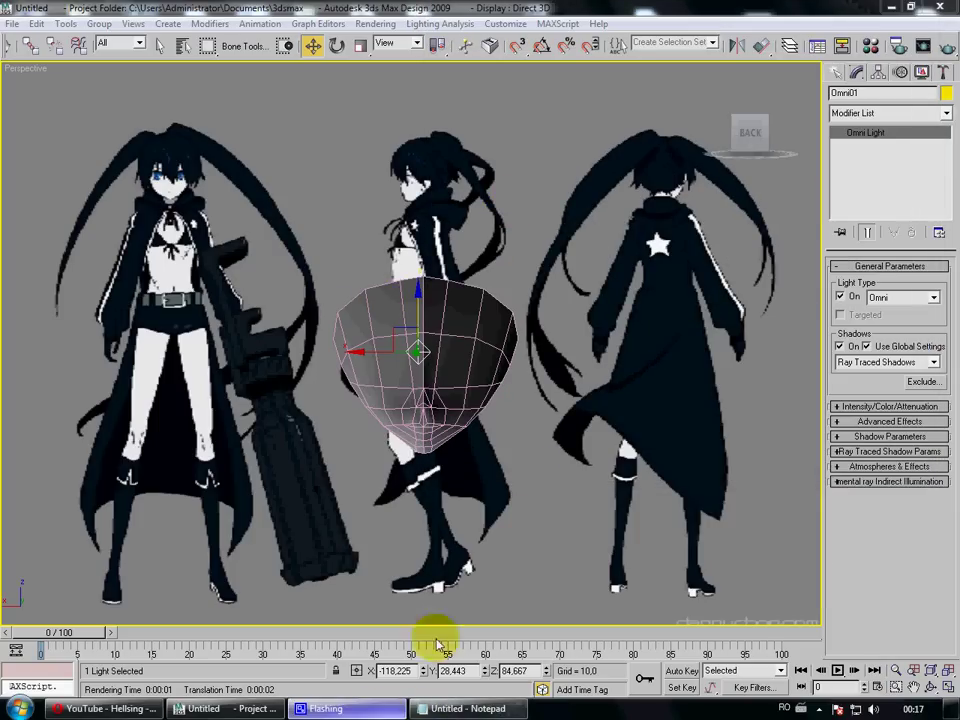
Add Notepad lines 'a fast anime face model' and 'let us add ink mater', then return to 3ds Max.
click(490, 708)
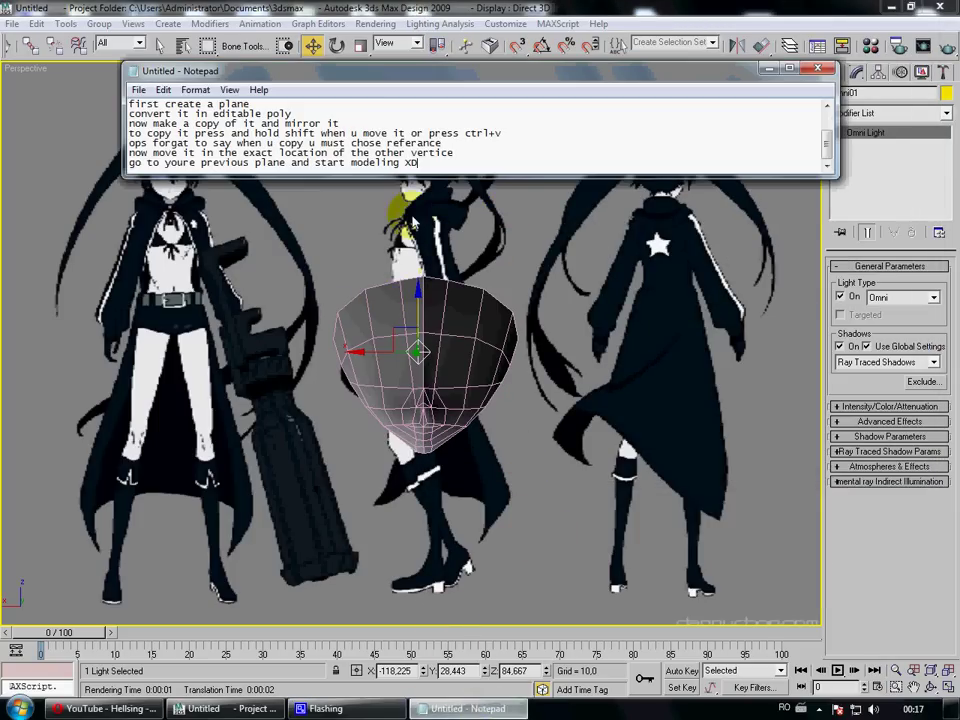
key(Return)
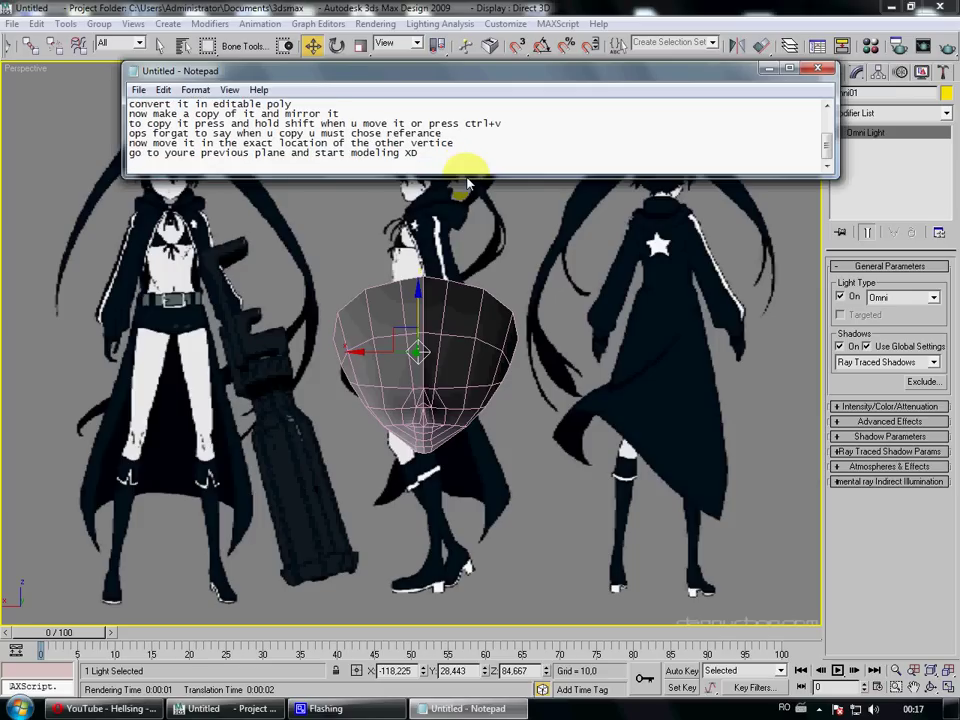
text(done)
key(Return)
text(a fast anime face model)
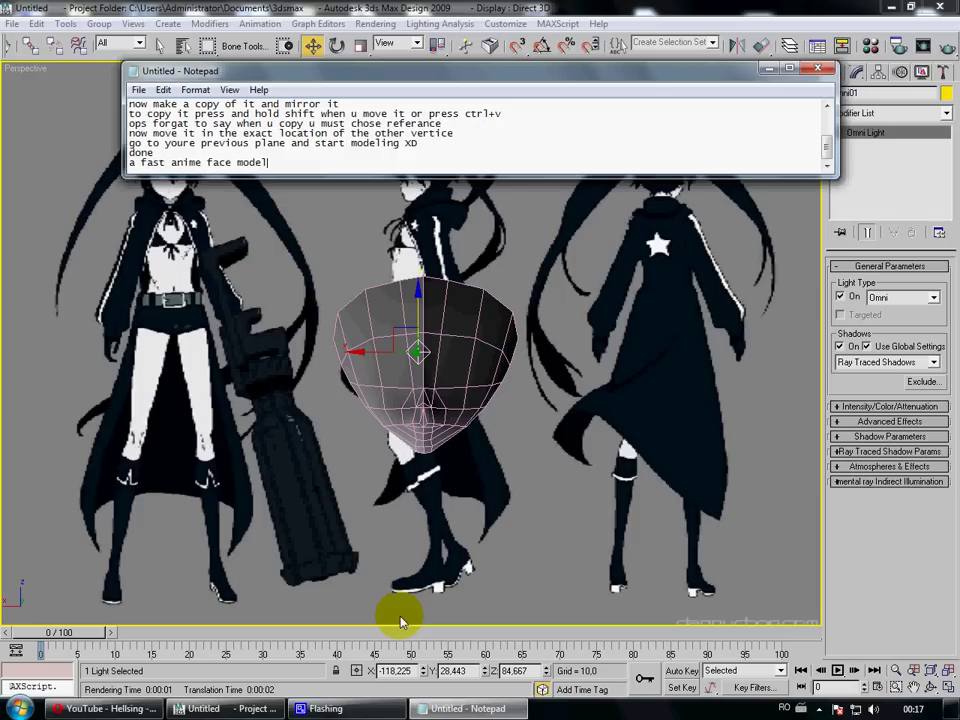
key(Return)
text(let us add ink material)
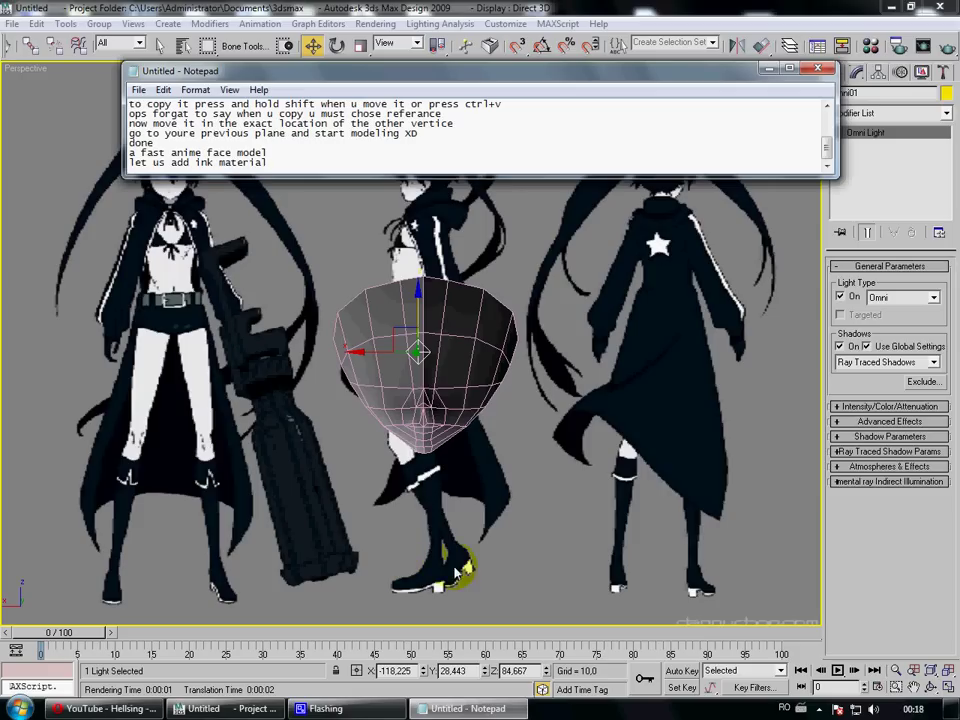
click(463, 7)
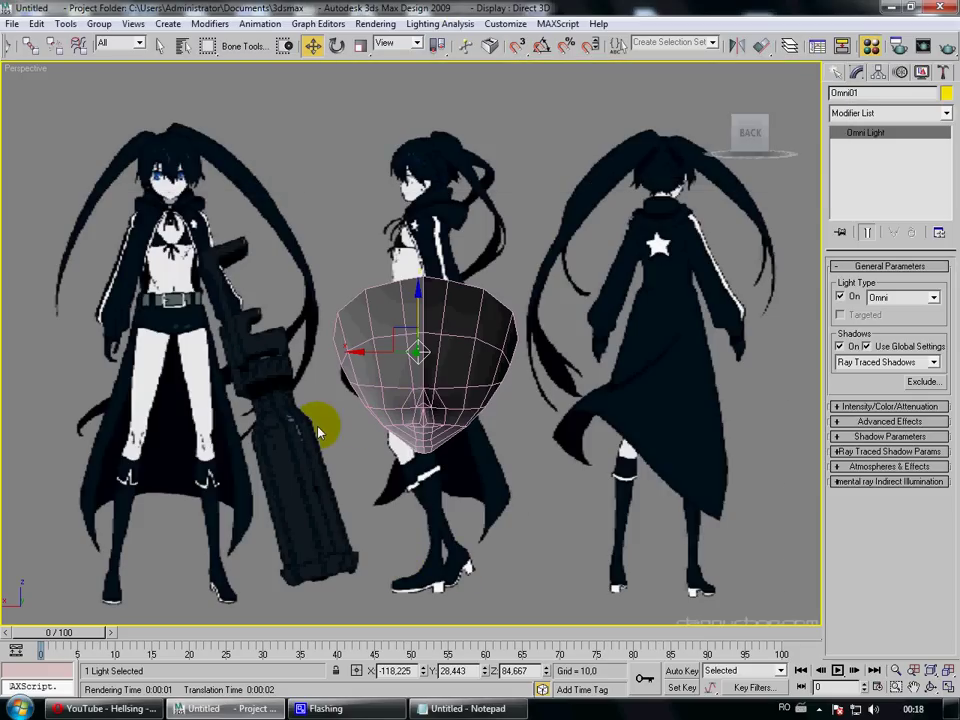
Make the head material an Ink 'n Paint material with a near-white lit colour sampled from the scene.
key(m)
click(536, 278)
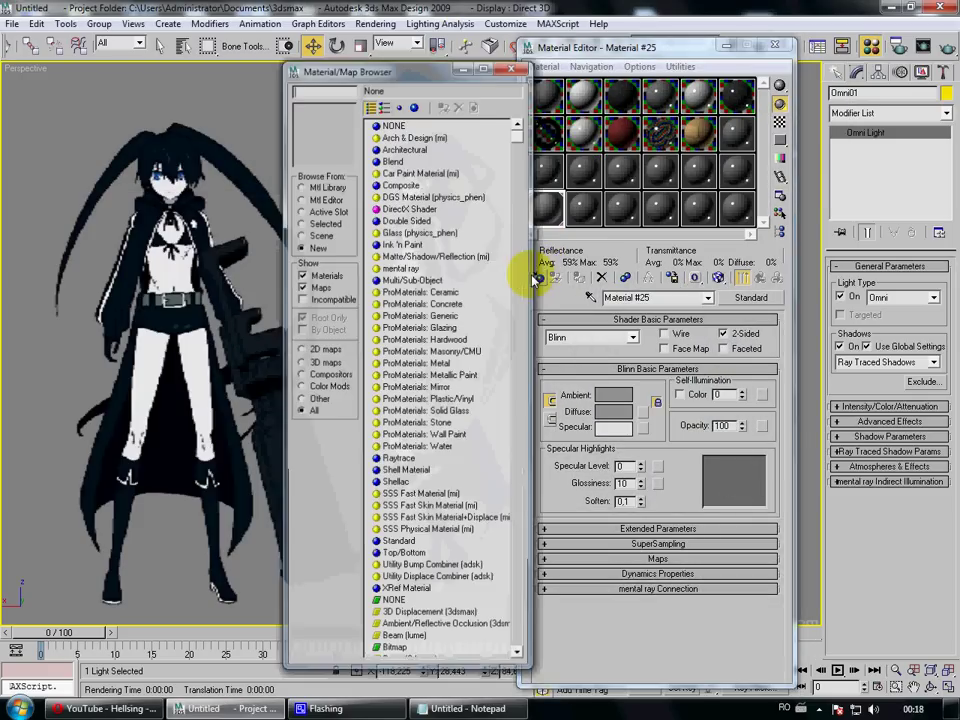
double_click(395, 244)
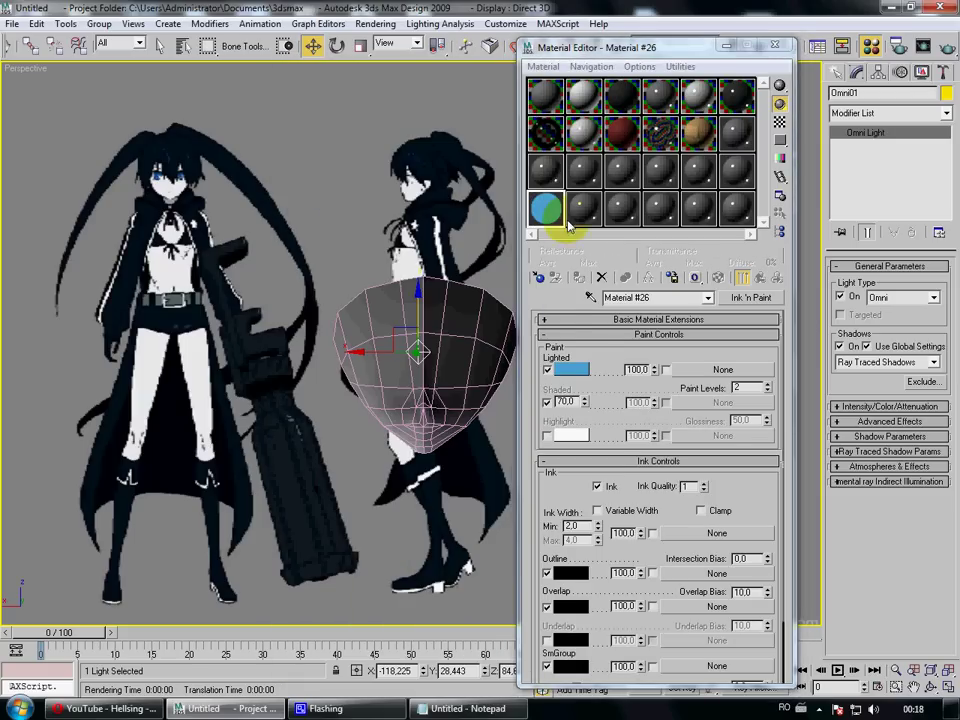
click(583, 375)
click(310, 219)
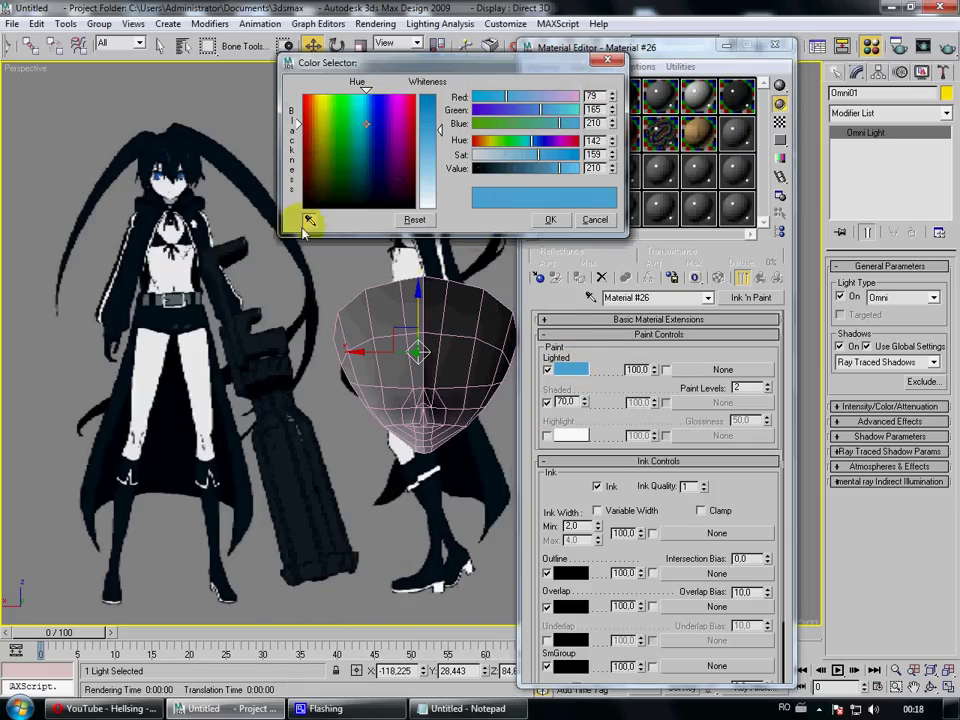
click(197, 371)
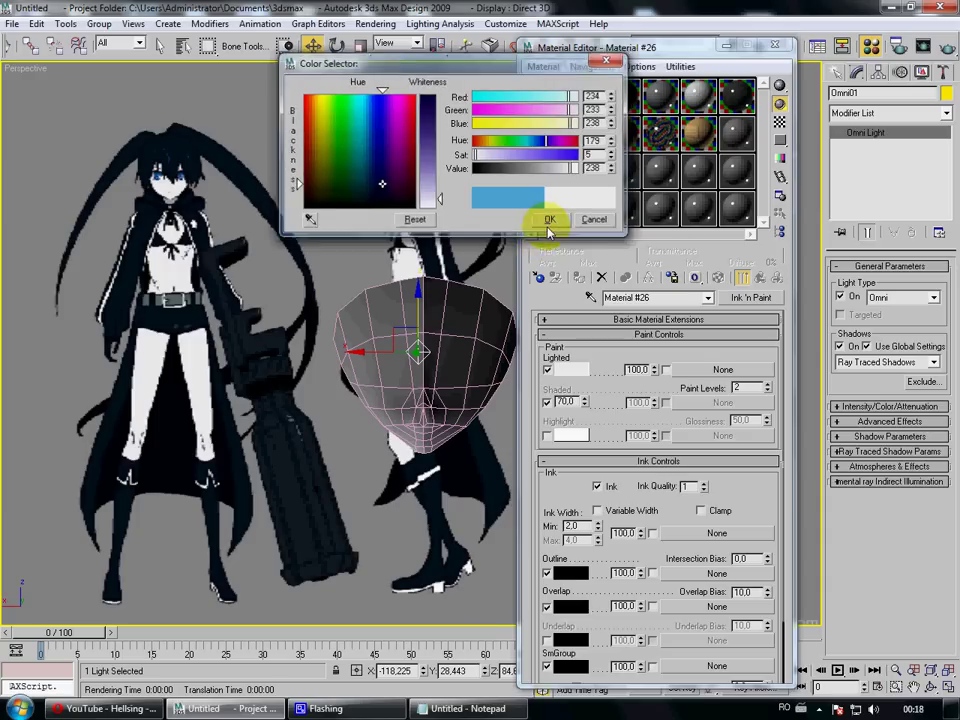
click(550, 219)
Unlock the shaded colour and set it to blue-grey R96 G116 B136.
click(547, 402)
click(565, 402)
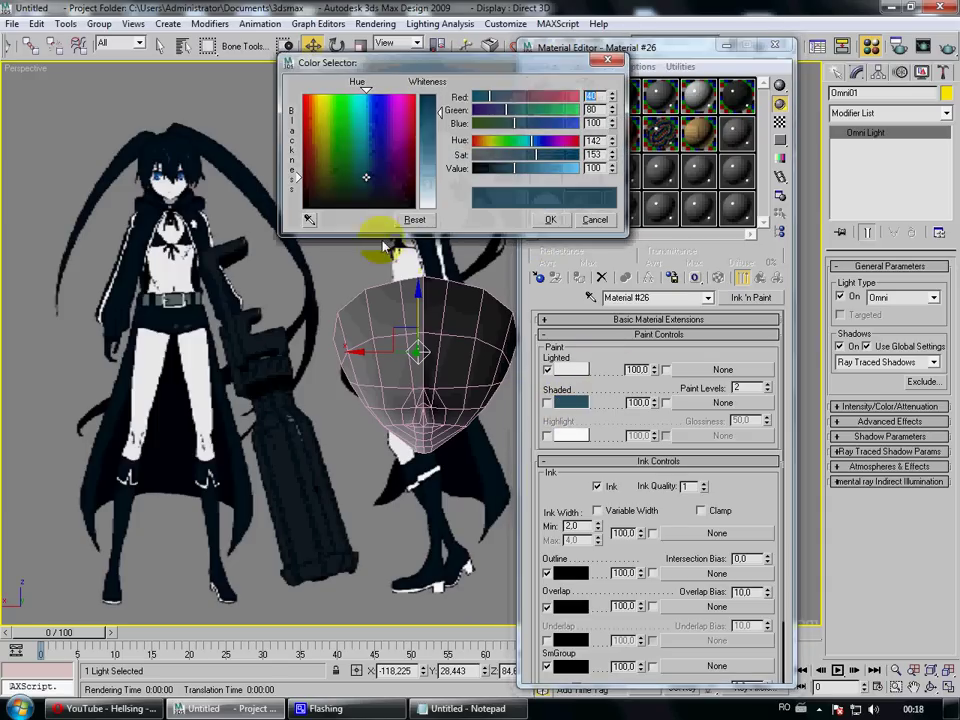
click(310, 219)
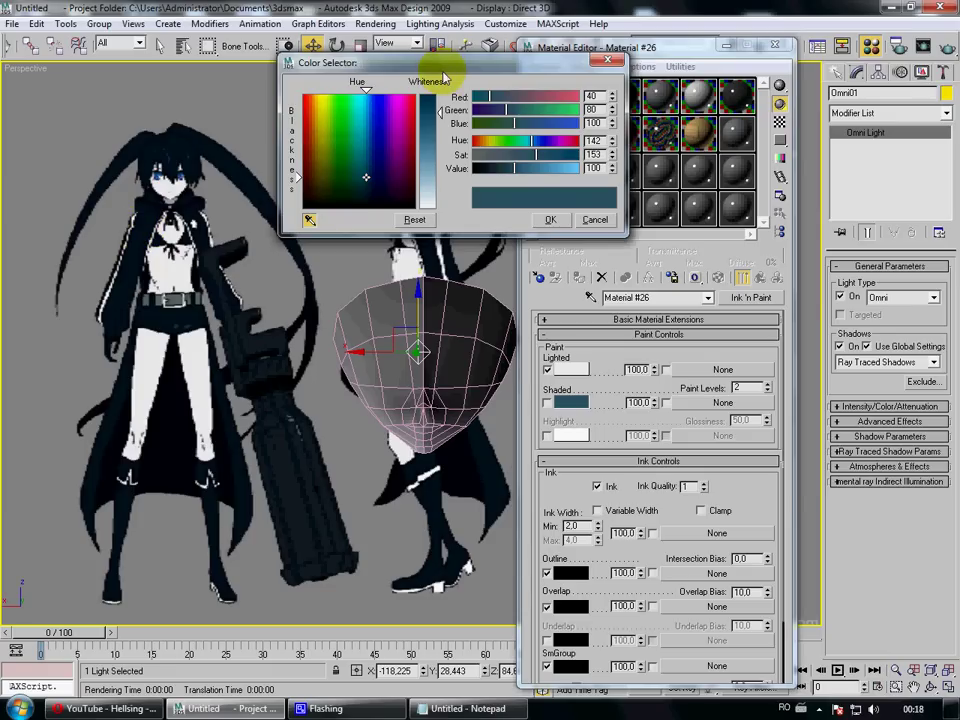
drag(465, 70, 325, 360)
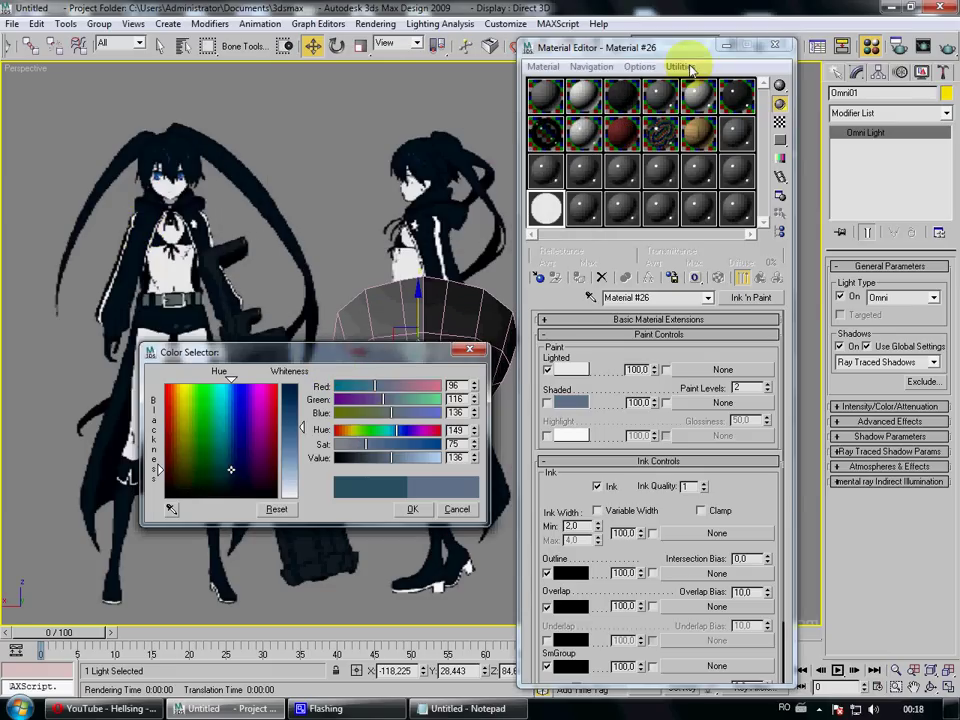
mouse_move(655, 50)
mouse_down()
mouse_move(603, 405)
mouse_move(641, 47)
mouse_up()
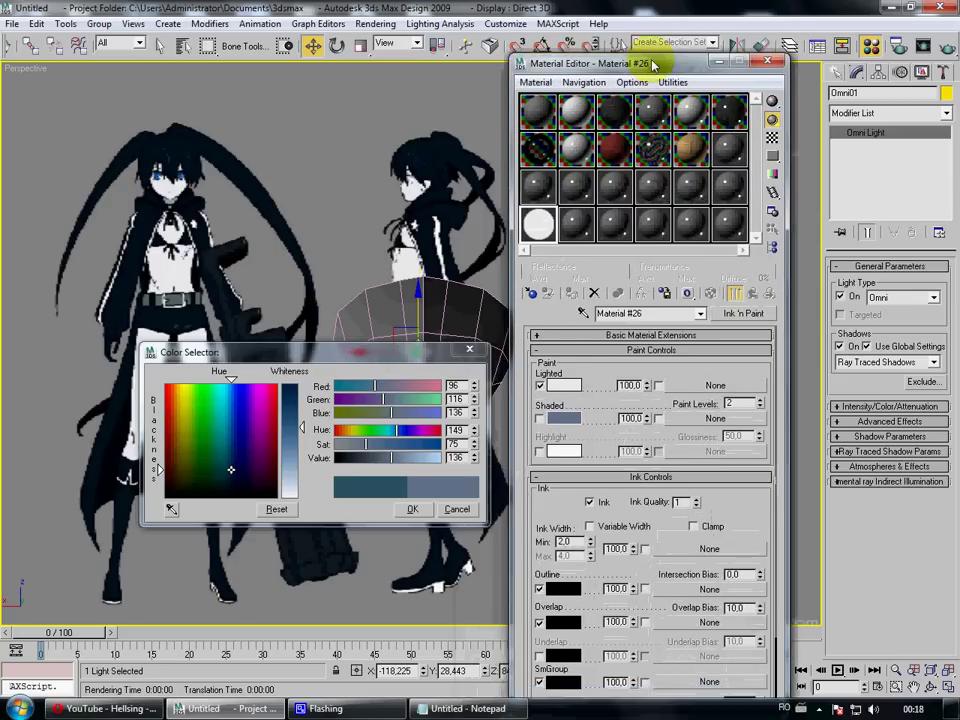
click(414, 511)
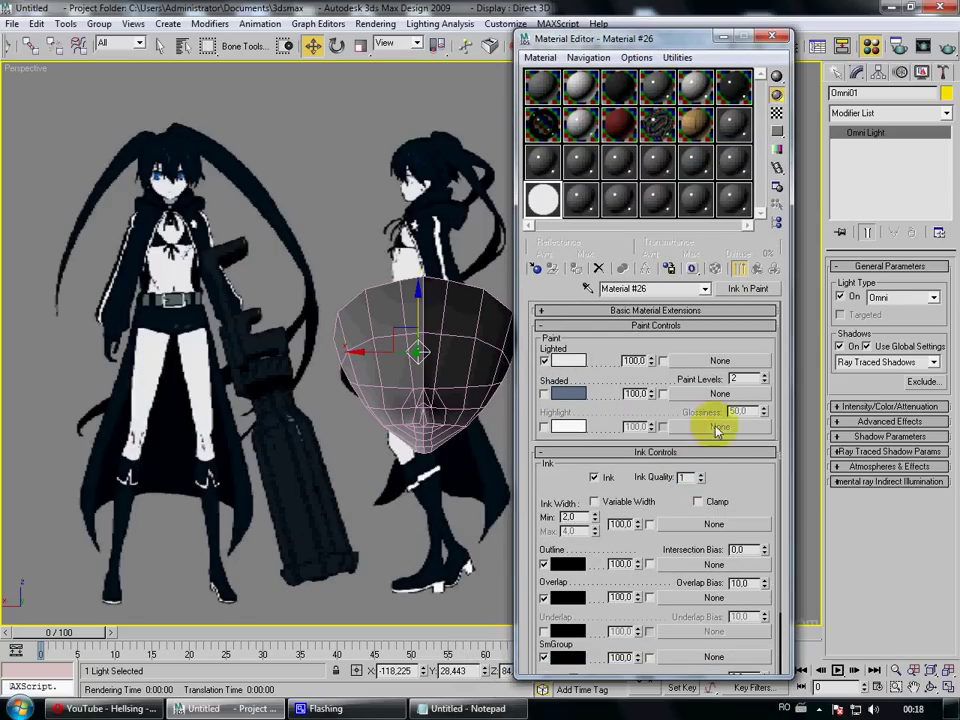
Set Paint Levels to 5 and preview the enlarged material sample.
click(745, 379)
text(5)
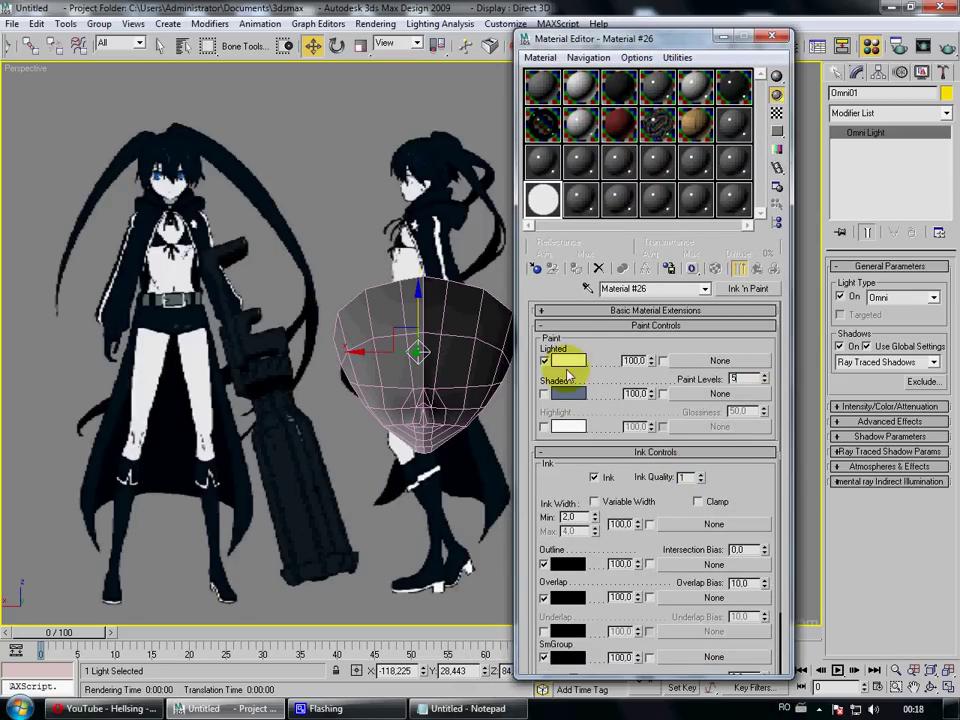
key(Return)
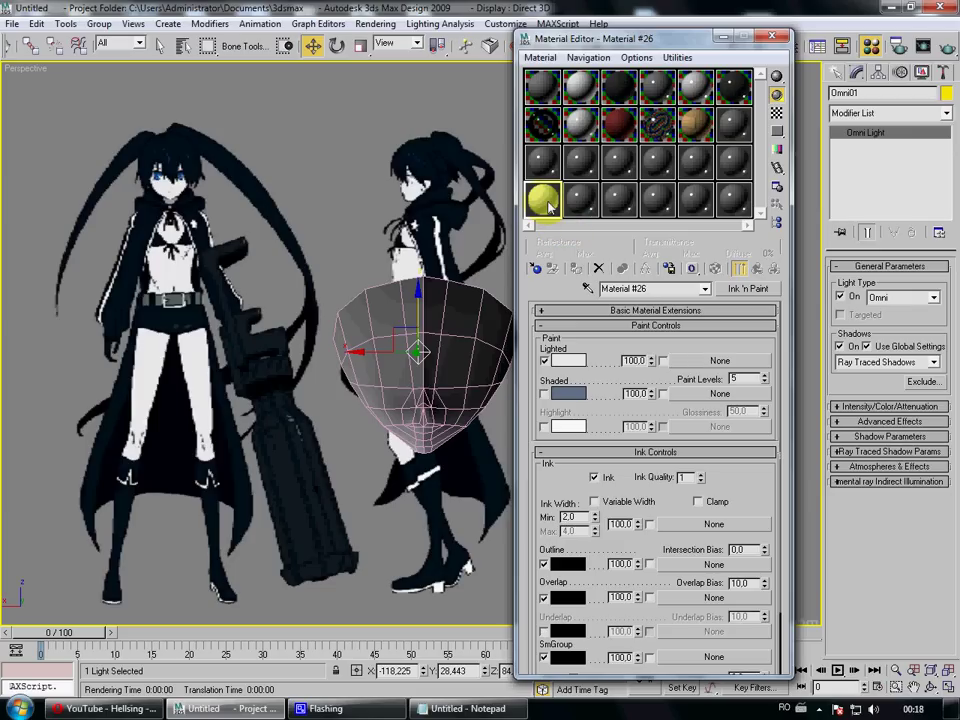
double_click(549, 207)
click(231, 80)
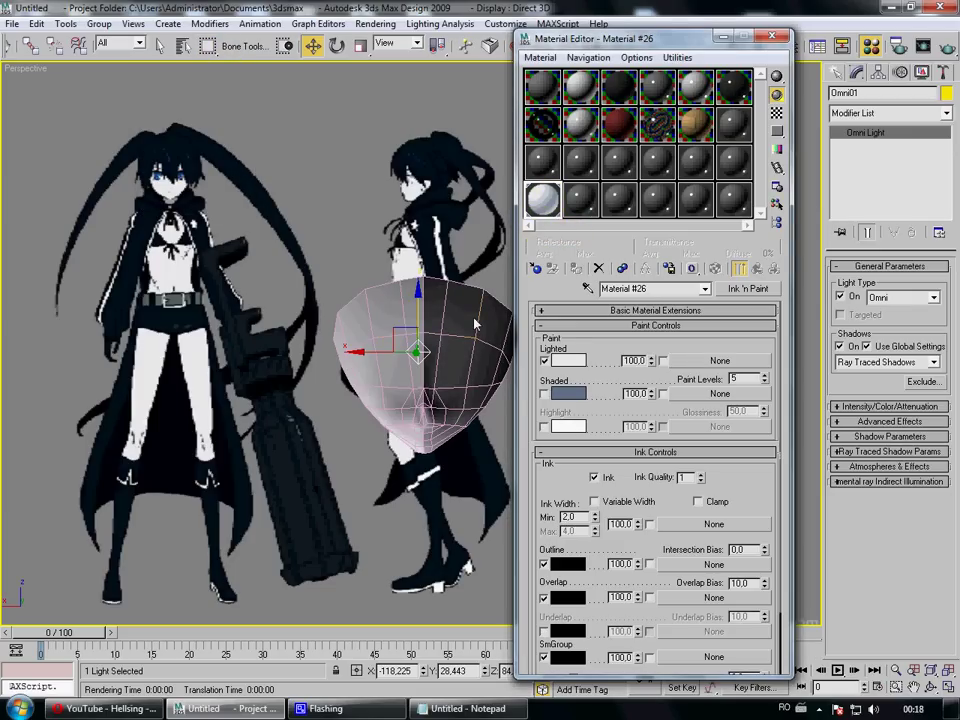
Render the head, then turn off Ink in Ink Controls and render again.
click(943, 47)
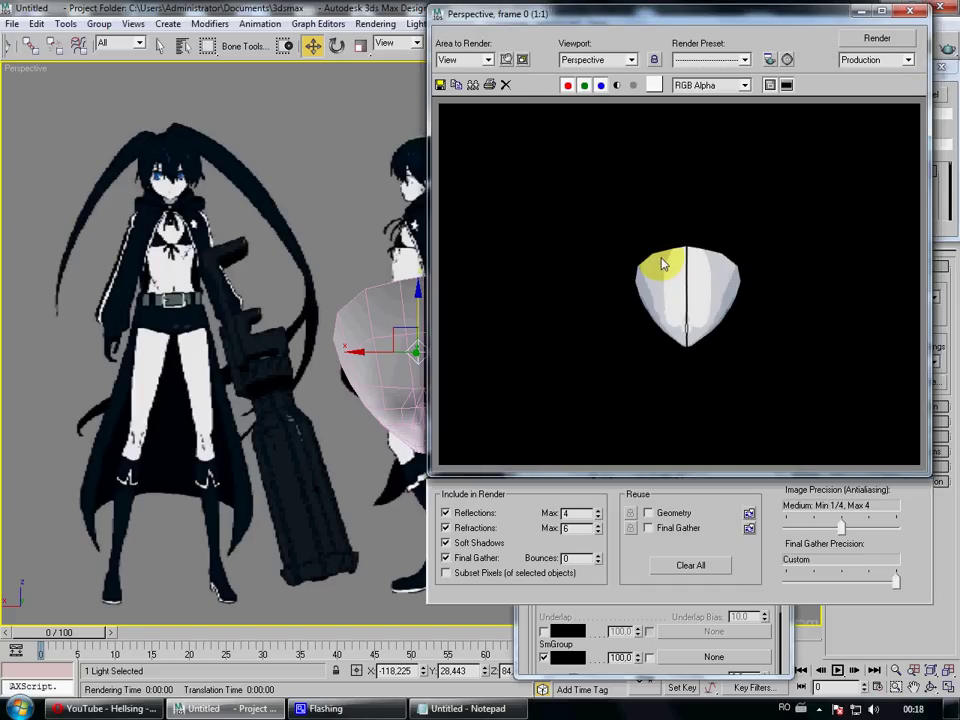
click(877, 37)
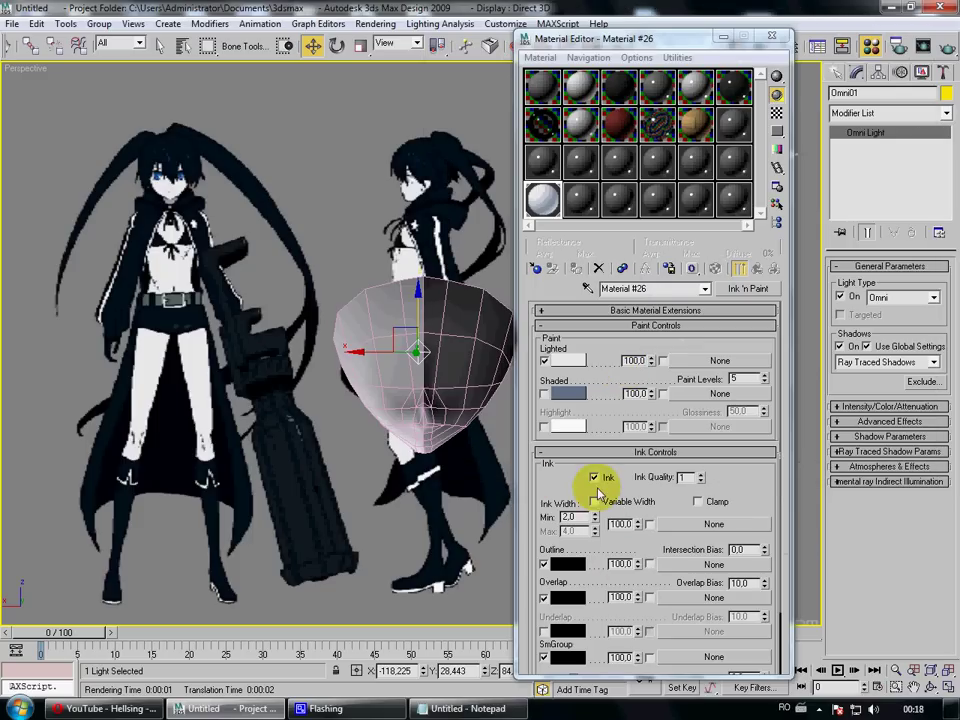
click(595, 477)
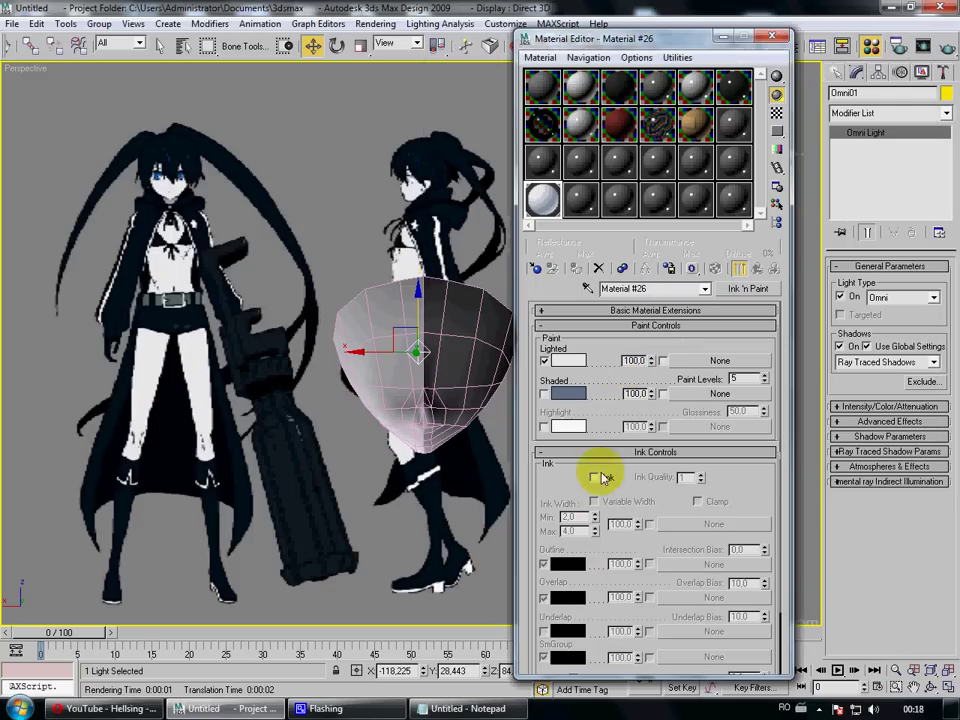
click(945, 47)
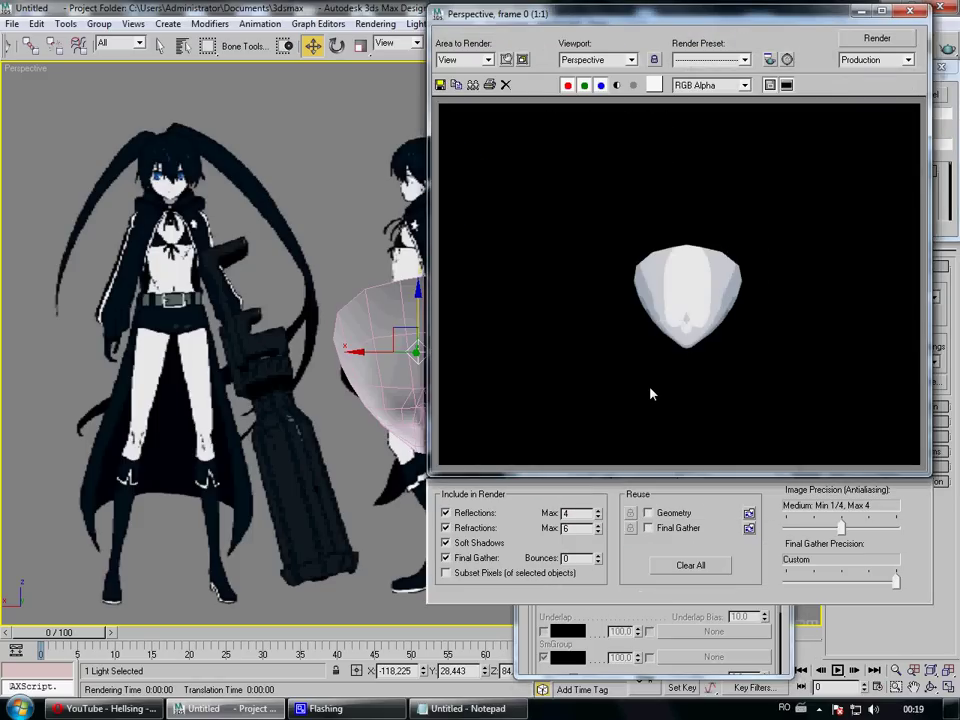
Orbit the Perspective view around the head and quick-render the rotated view.
ctrl+click(700, 266)
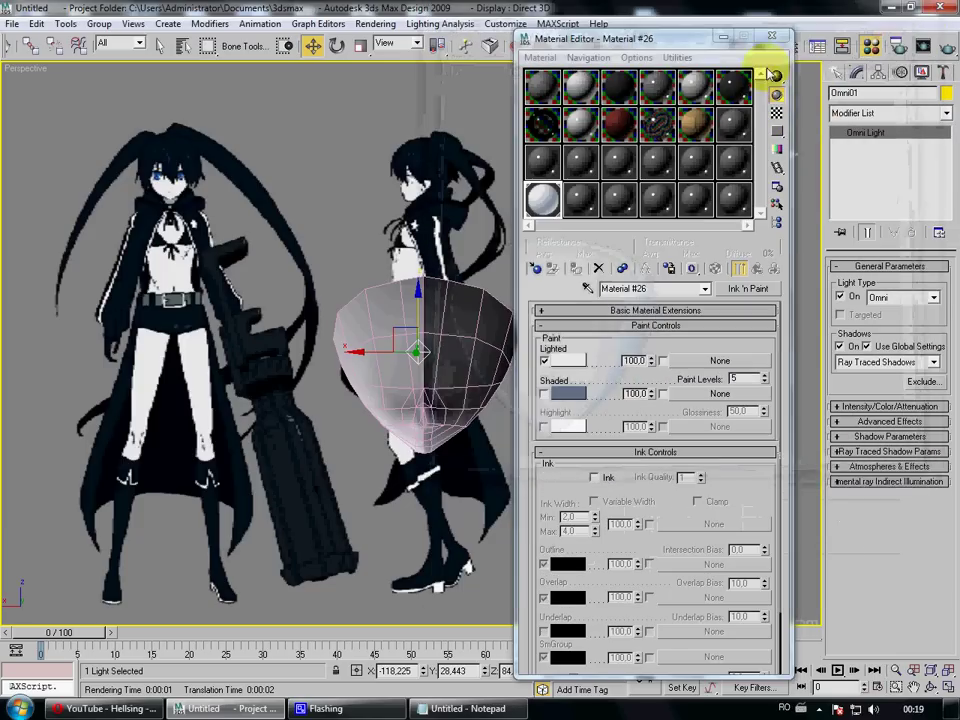
alt+middle_drag(519, 305, 744, 519)
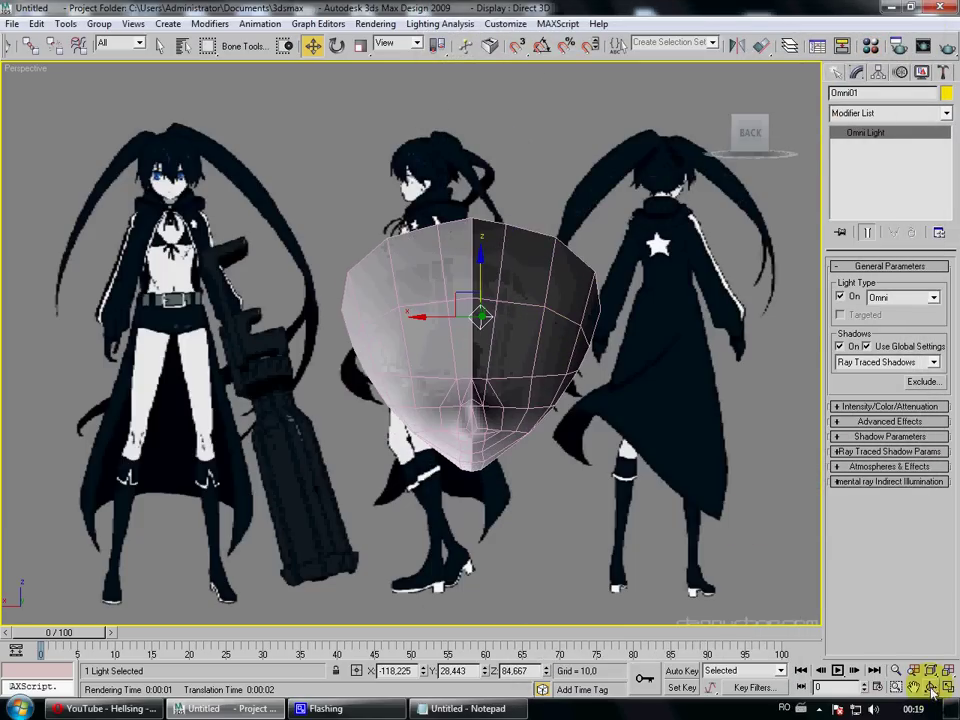
mouse_move(609, 456)
alt+middle_down()
mouse_move(440, 365)
mouse_move(407, 364)
alt+middle_up()
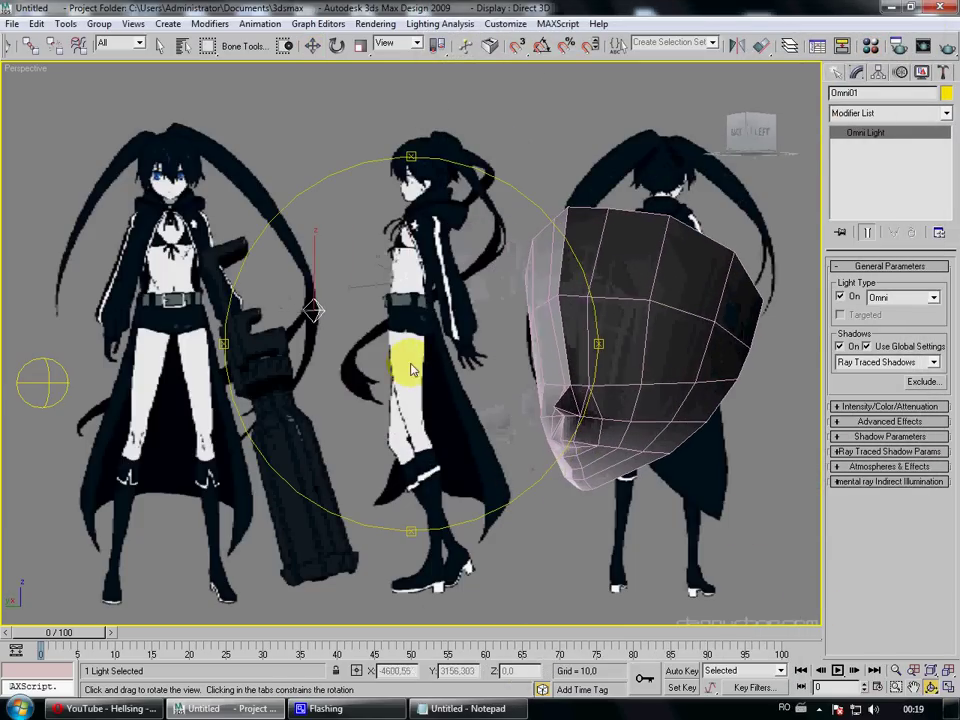
click(947, 45)
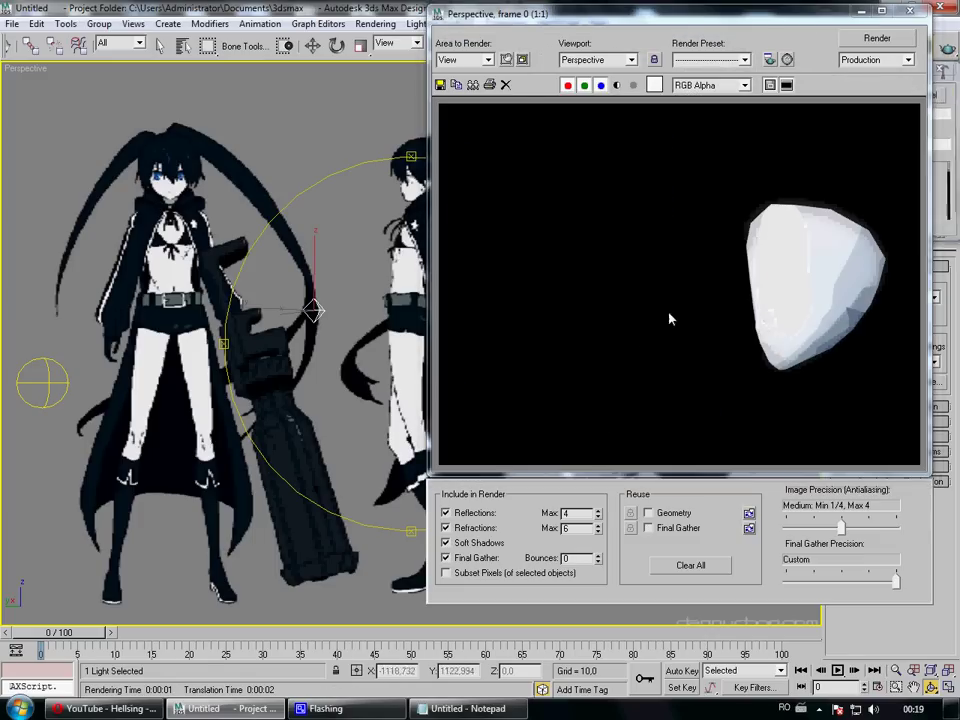
click(910, 10)
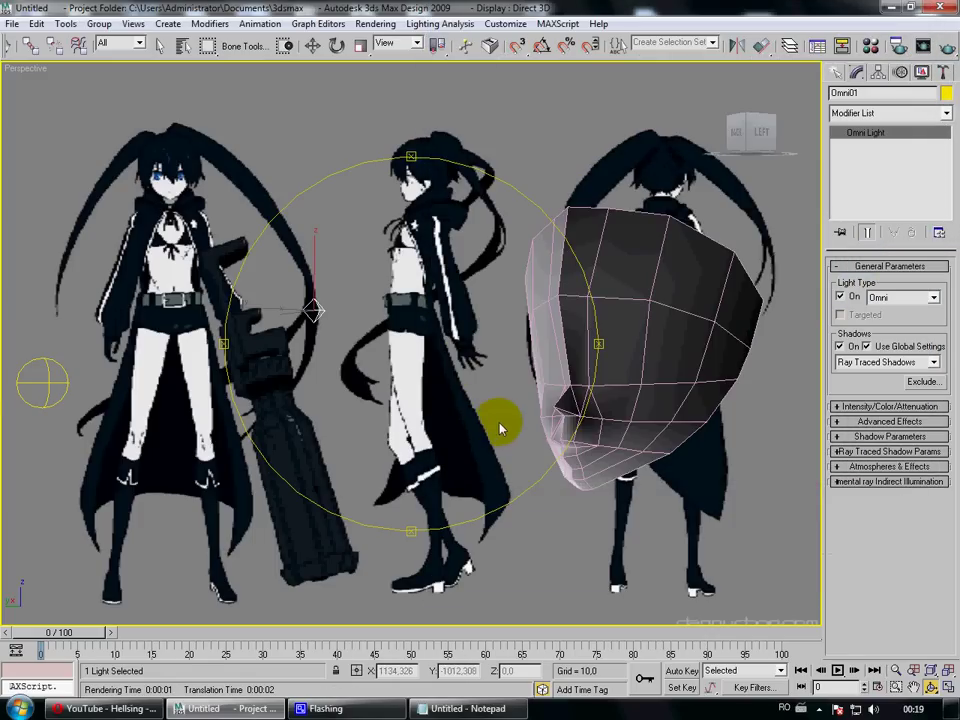
click(313, 45)
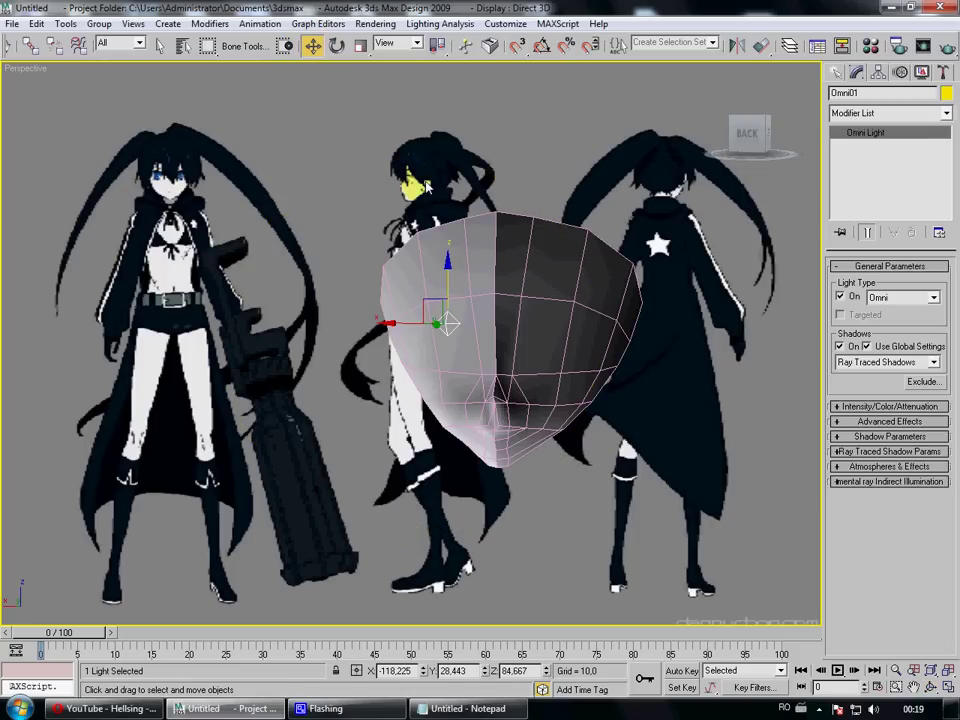
Convert Plane02 to an Editable Poly and attach Plane01 to it.
click(470, 238)
click(470, 238)
right_click(463, 229)
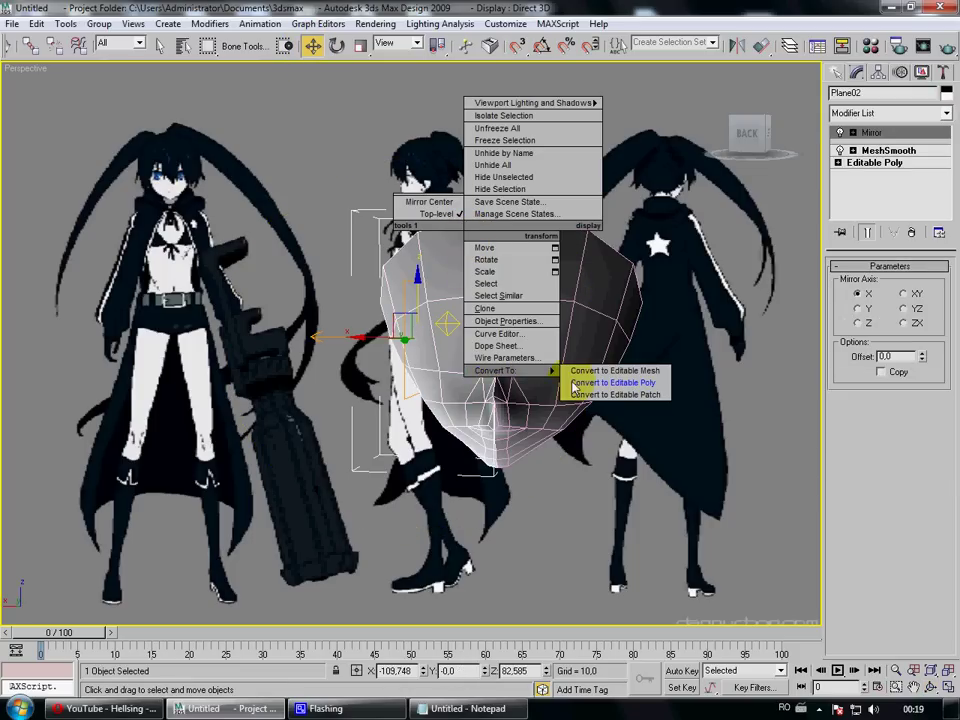
click(622, 386)
right_click(452, 278)
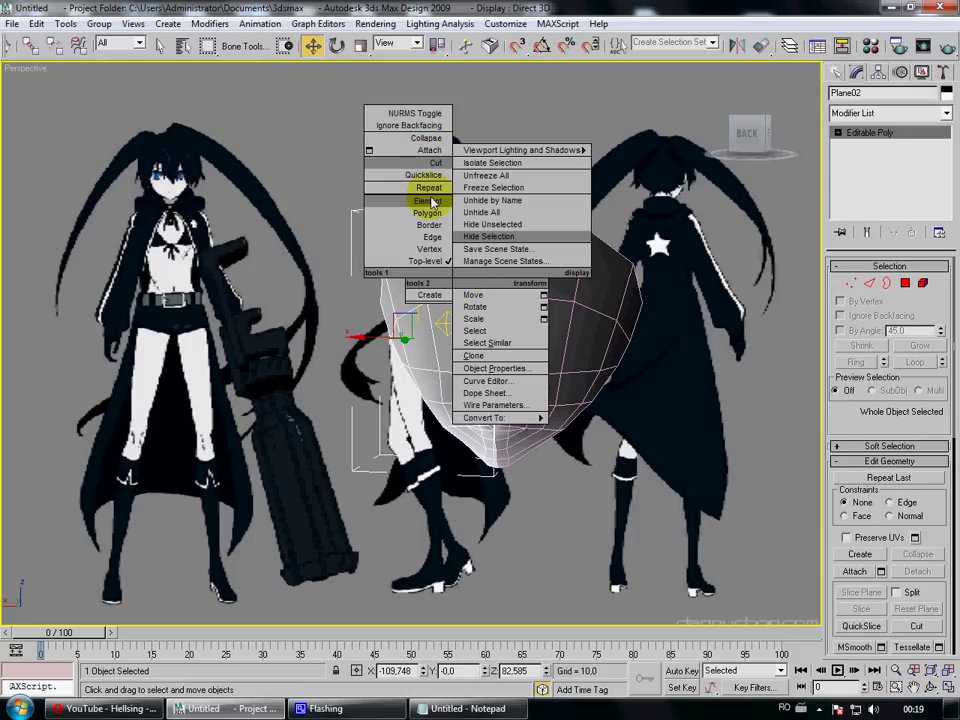
click(429, 150)
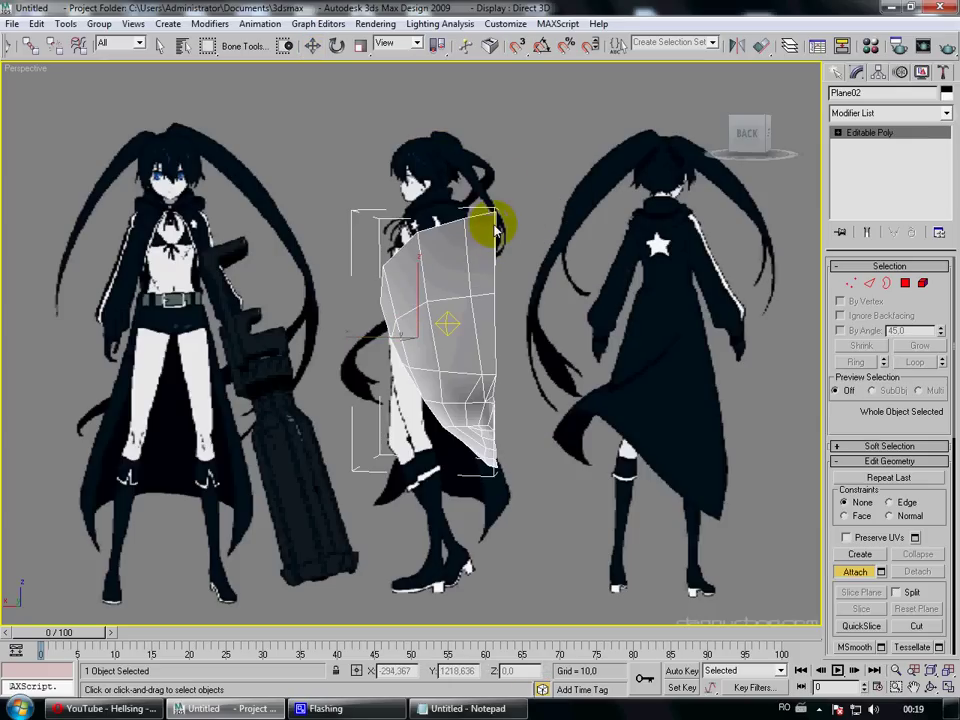
click(497, 228)
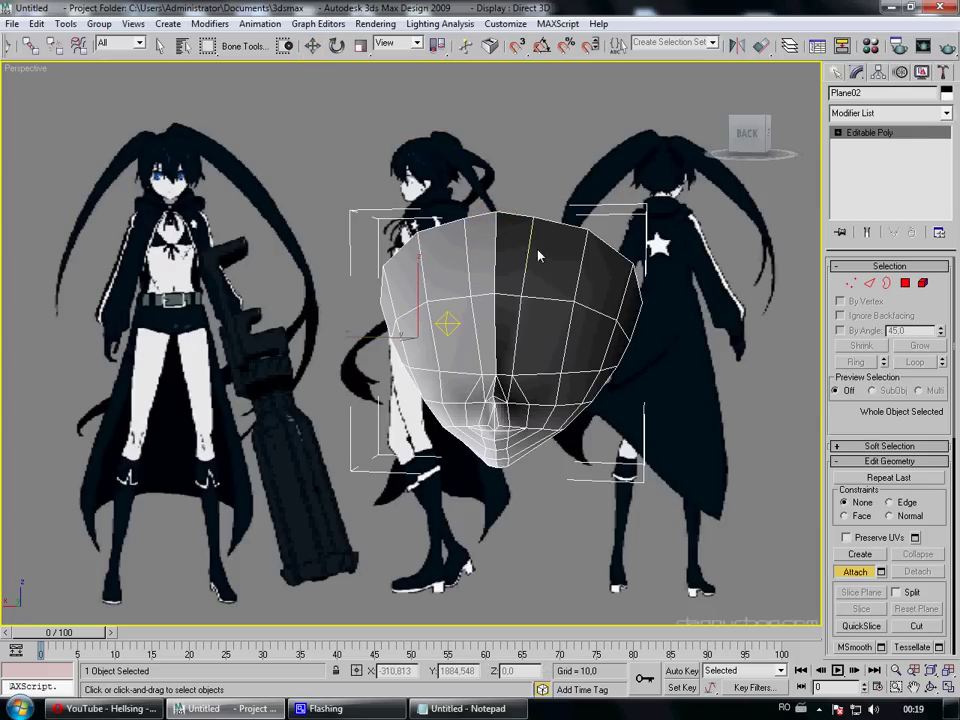
In Vertex mode, select the overlapping centre-seam vertices and collapse them into one.
click(851, 283)
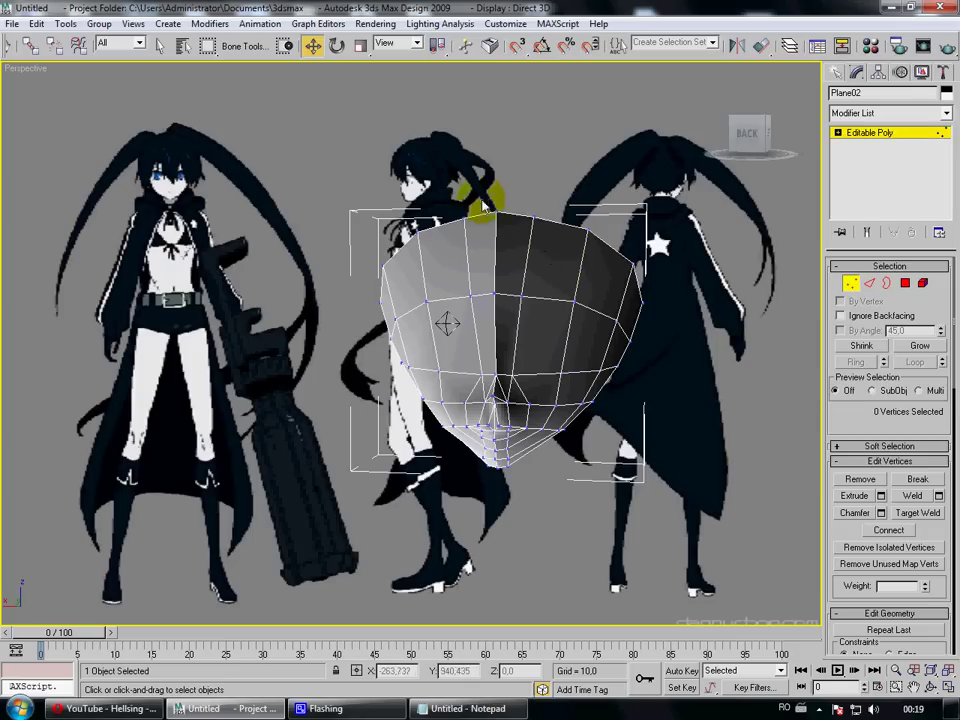
drag(475, 198, 500, 218)
key(w)
click(912, 496)
scroll(880, 420, down, 3)
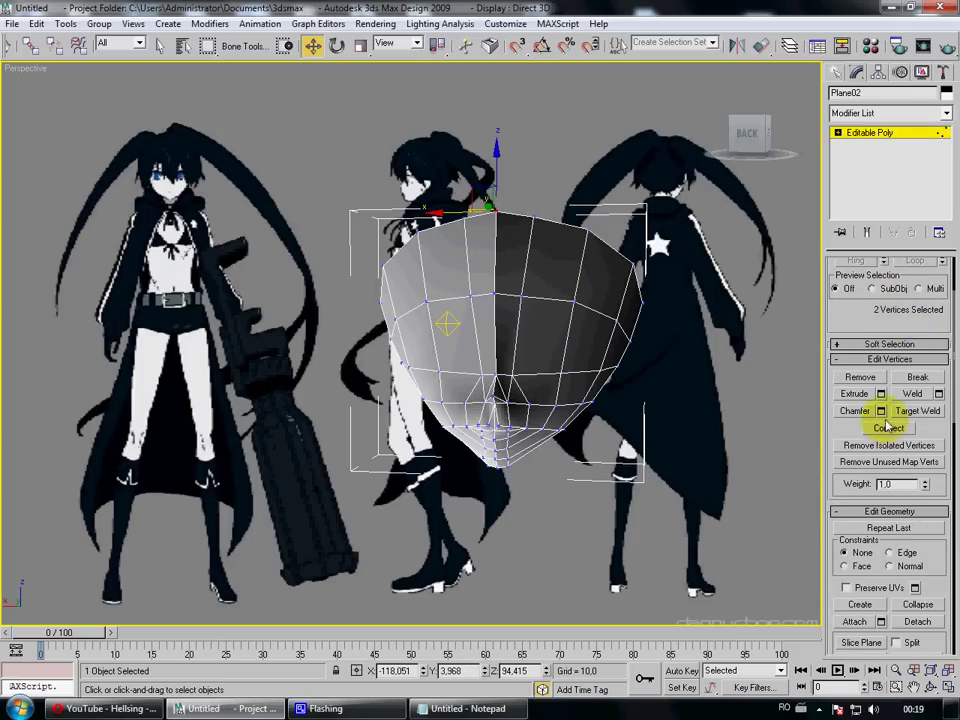
drag(470, 280, 500, 305)
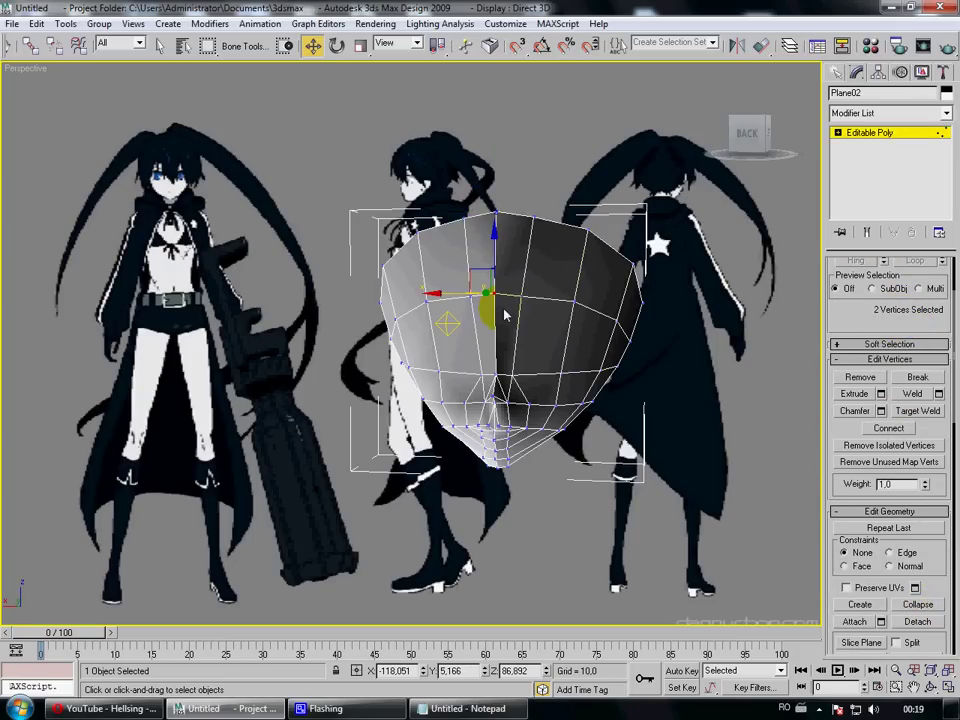
click(546, 439)
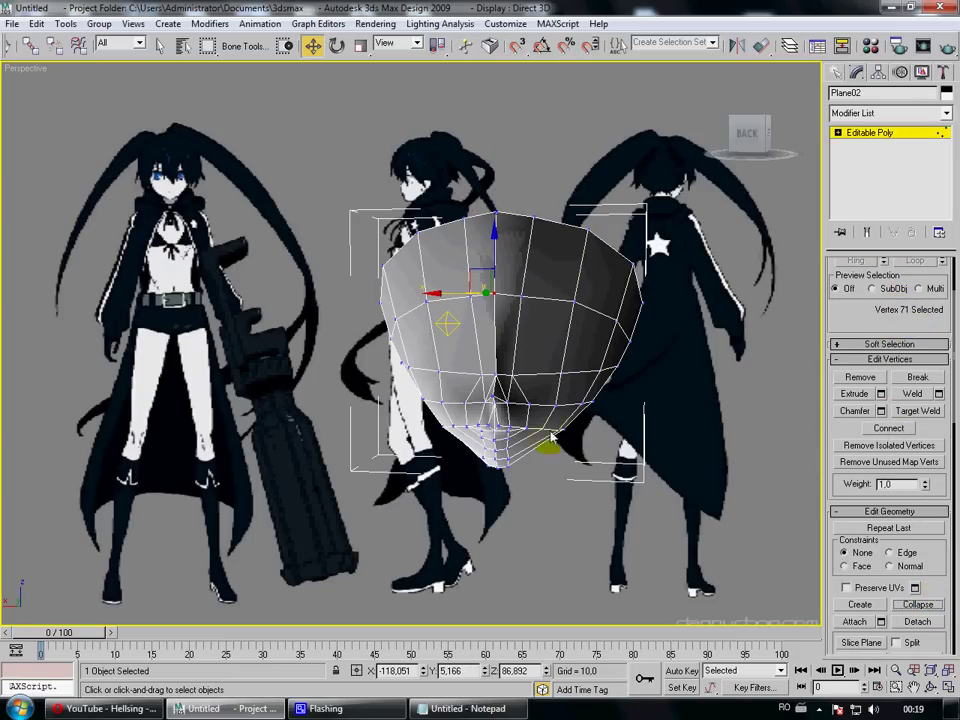
ctrl+click(502, 386)
click(917, 604)
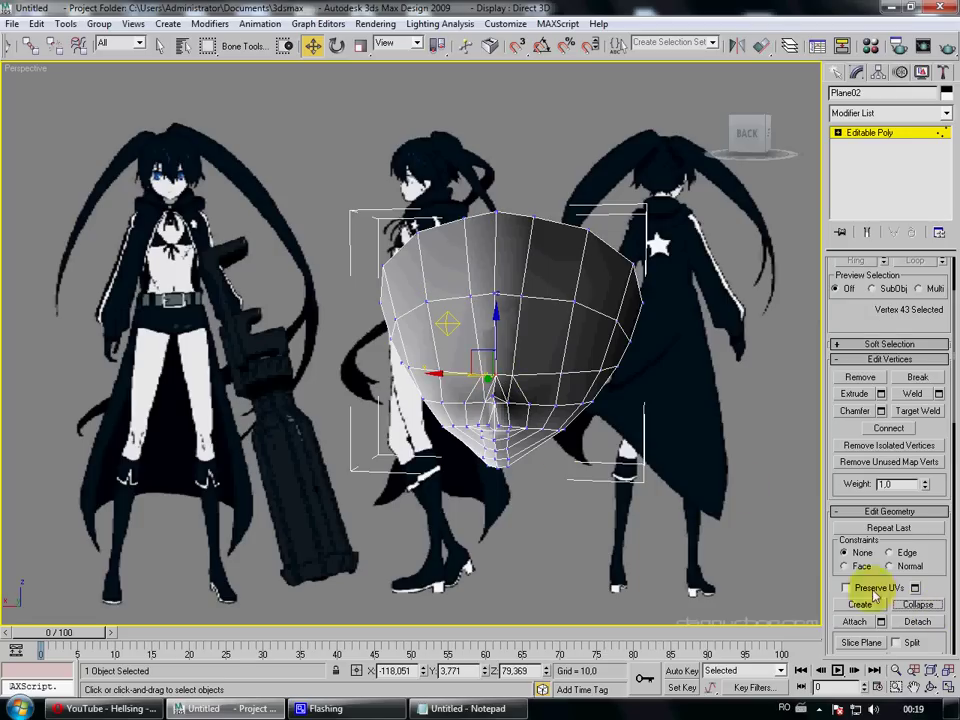
Collapse each successive vertex pair down the chin seam to the chin tip.
scroll(510, 408, up, 2)
scroll(577, 455, up, 2)
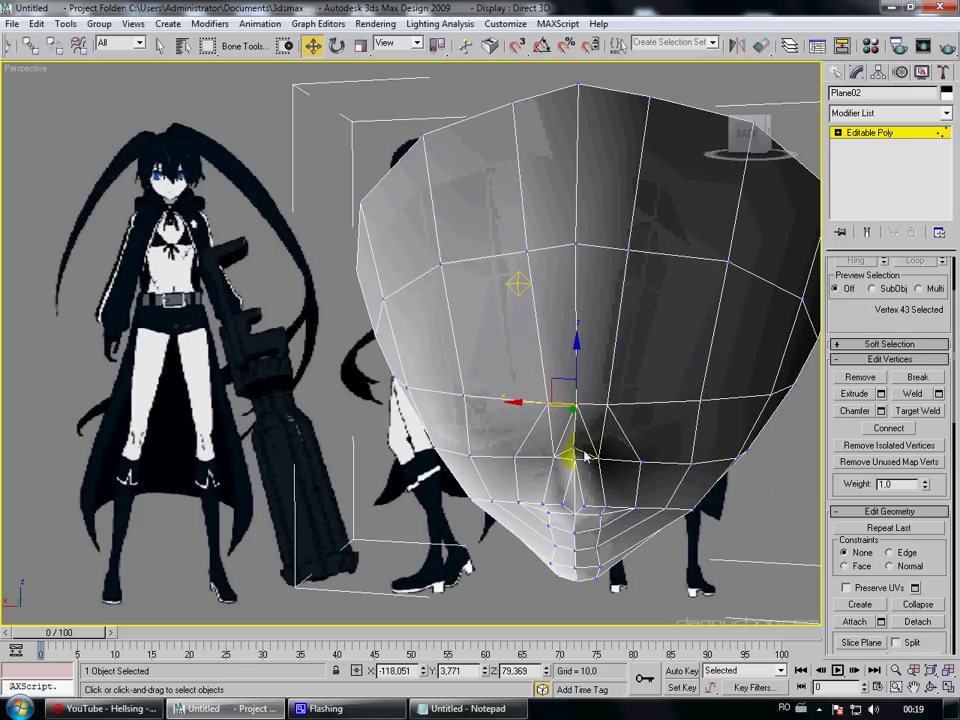
ctrl+click(570, 458)
click(917, 604)
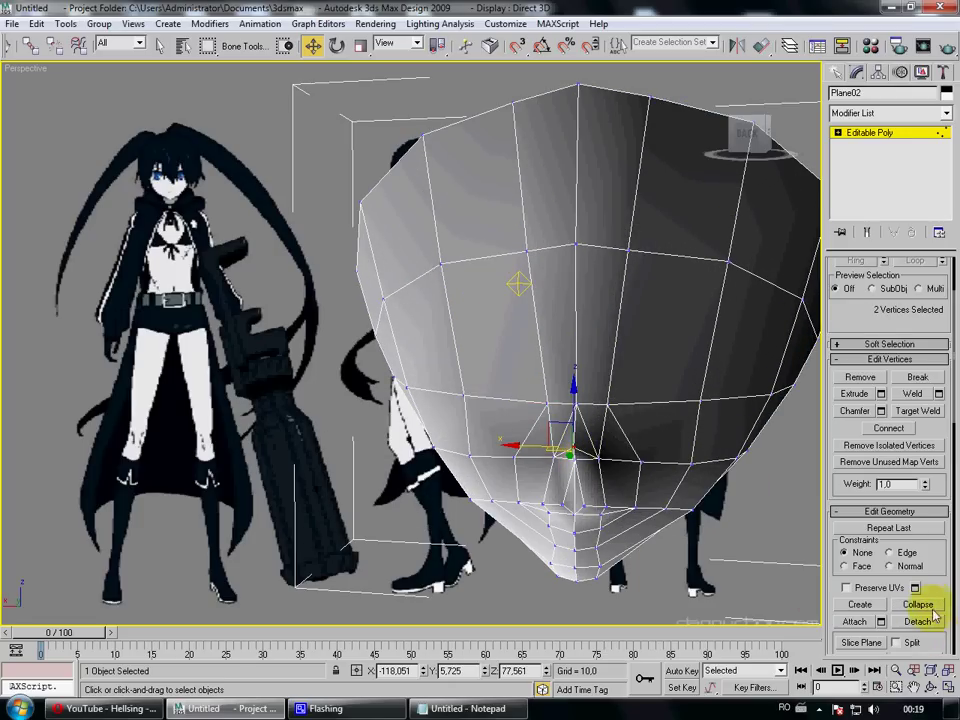
ctrl+click(572, 465)
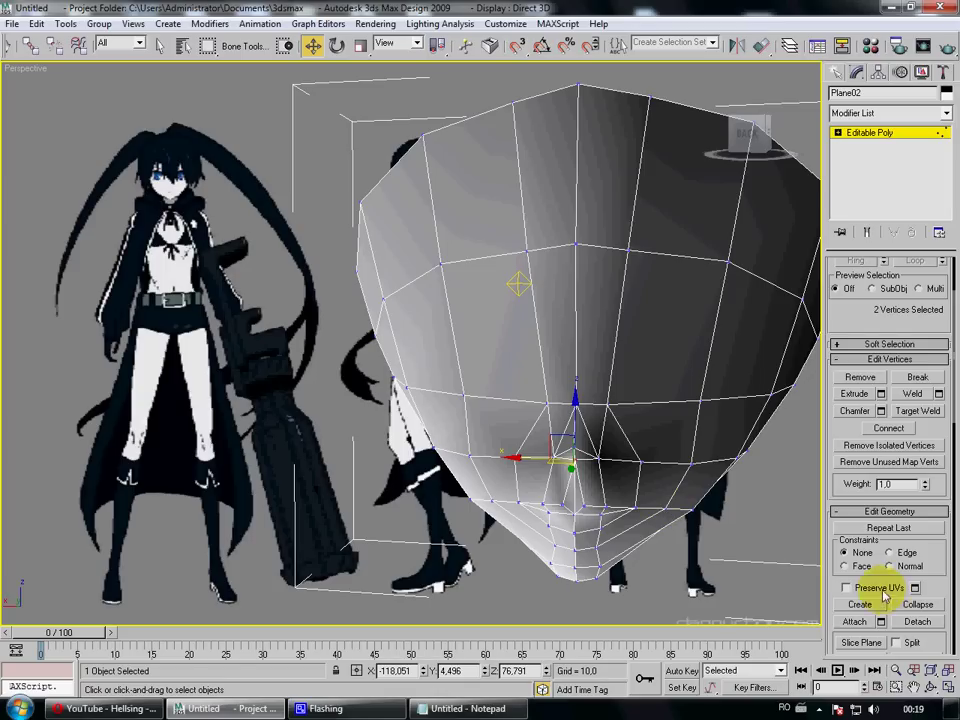
click(917, 604)
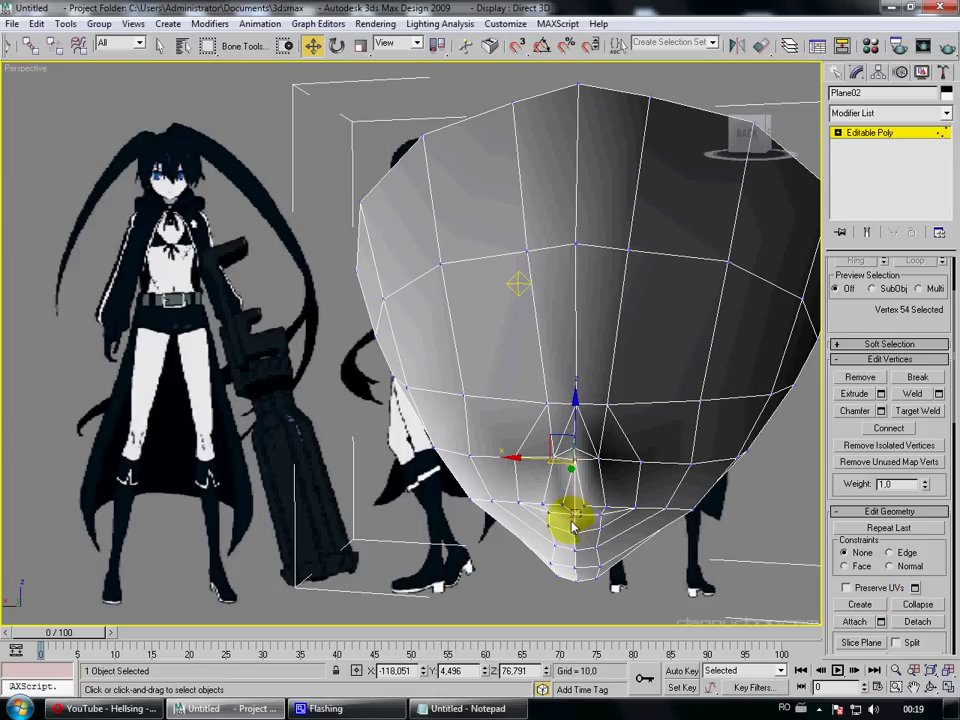
ctrl+click(575, 522)
click(917, 604)
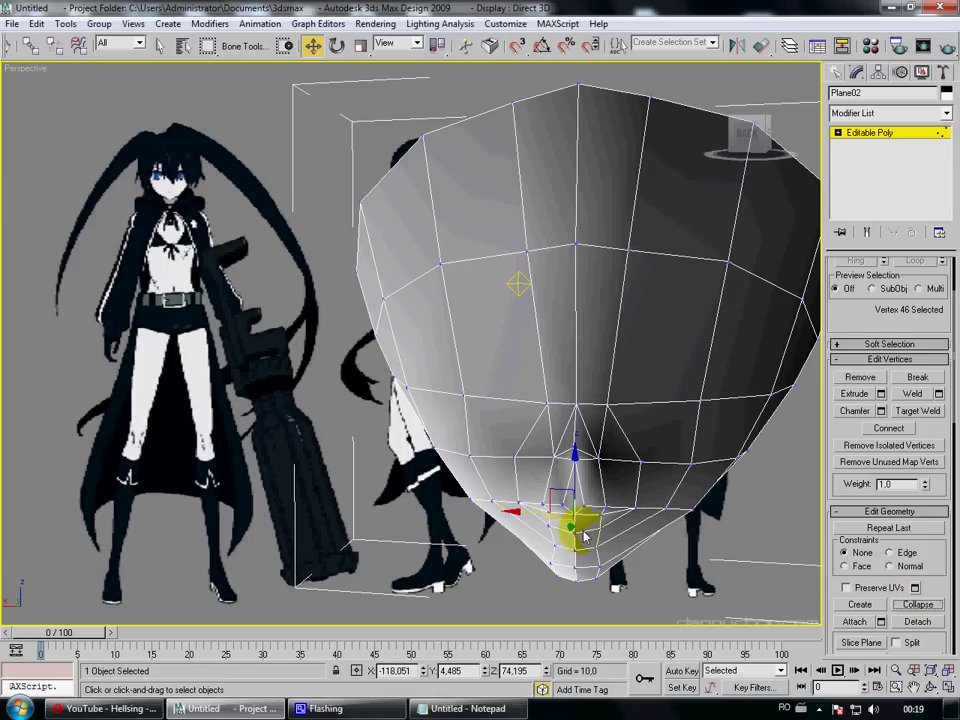
ctrl+click(578, 567)
click(917, 604)
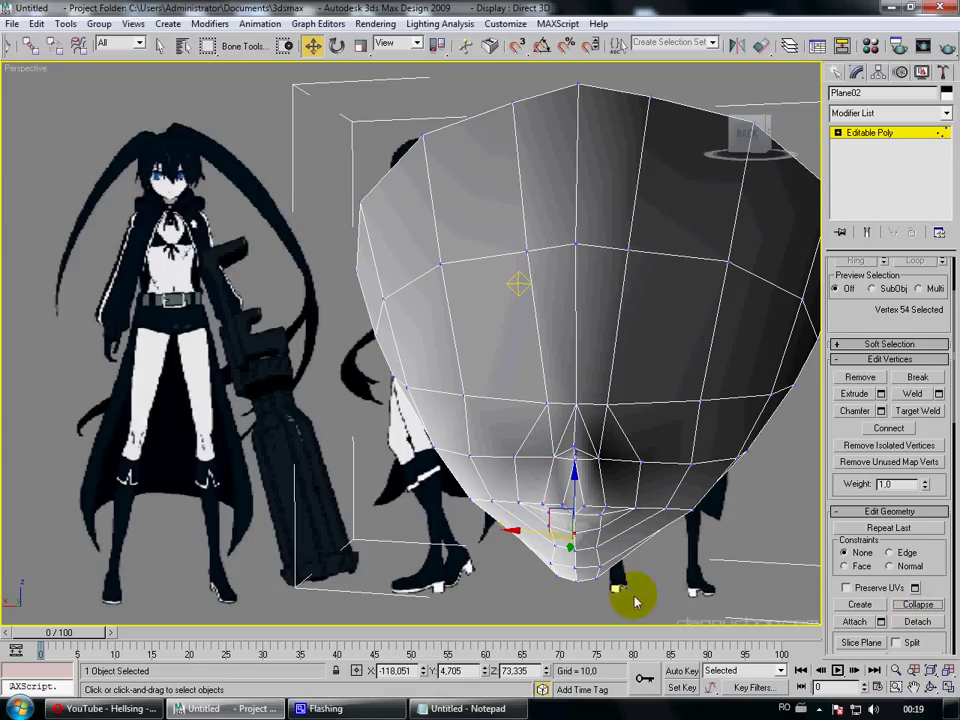
ctrl+click(578, 578)
click(917, 604)
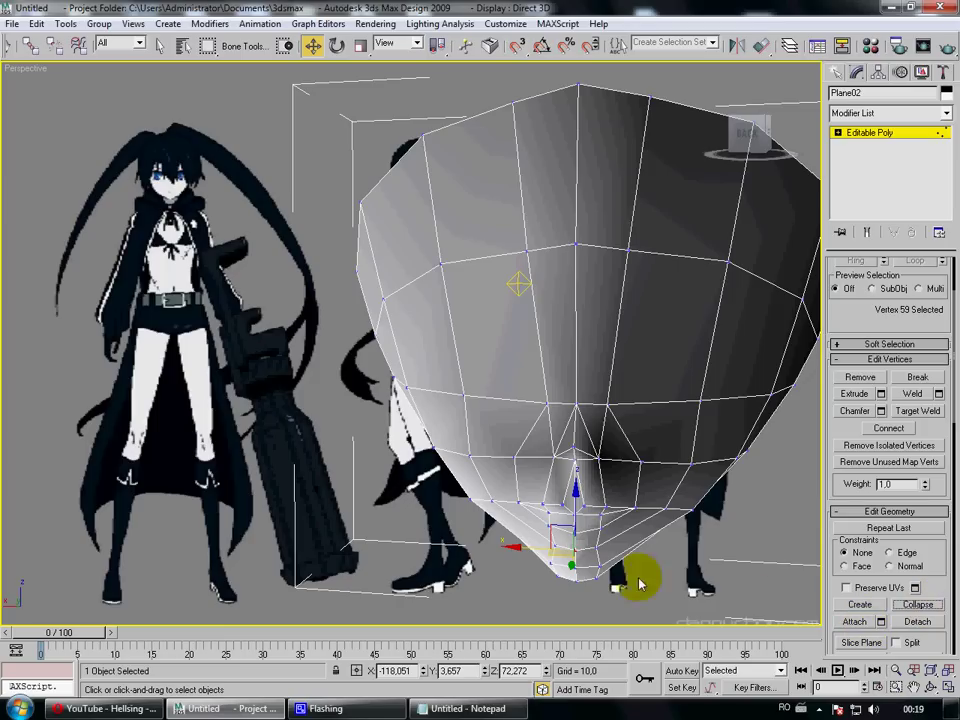
ctrl+click(576, 578)
click(917, 604)
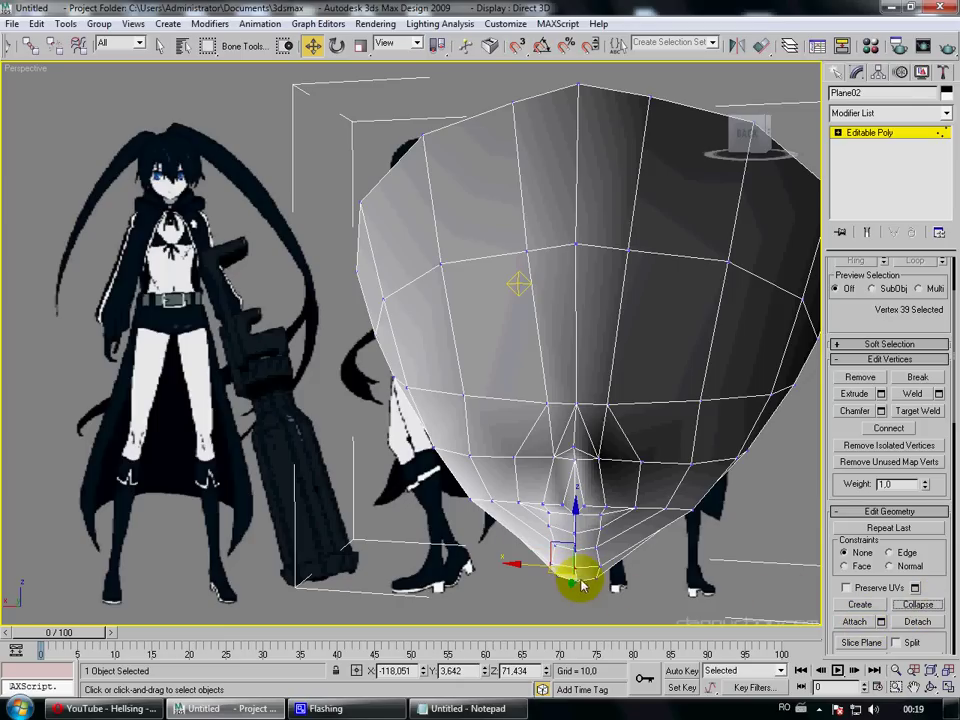
ctrl+click(568, 578)
click(917, 604)
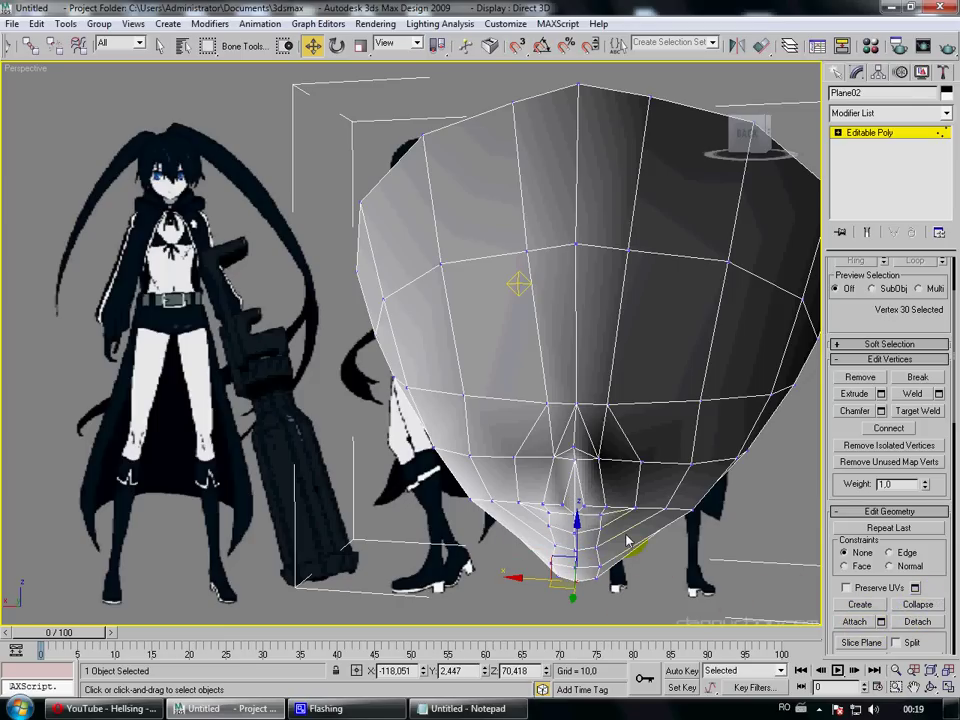
Set the environment background to pale blue-grey (193, 204, 217) and test-render the head.
key(8)
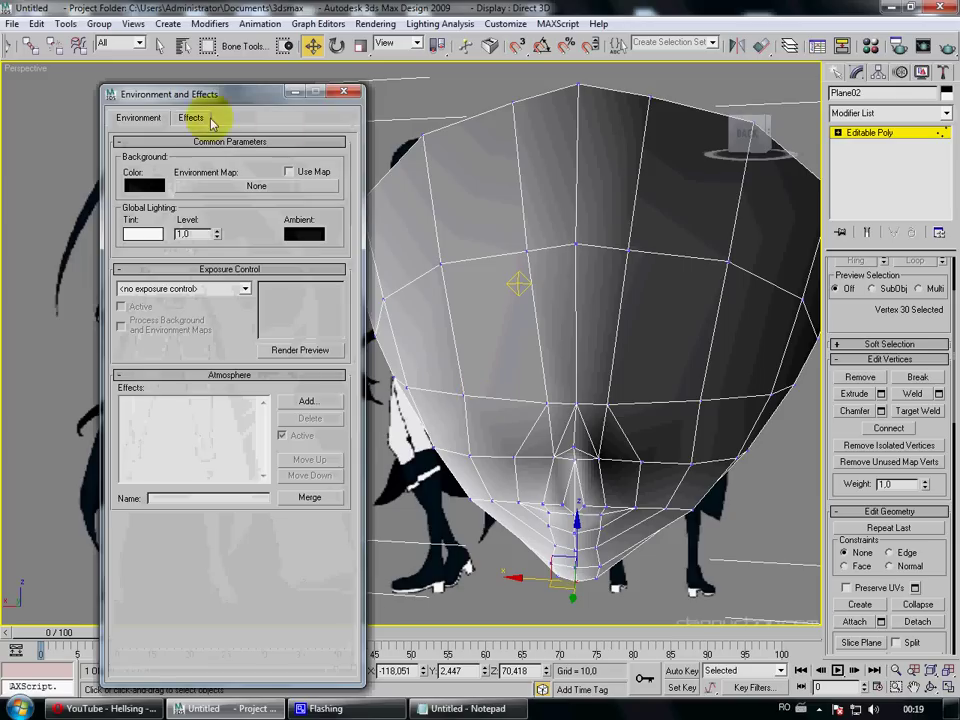
click(162, 187)
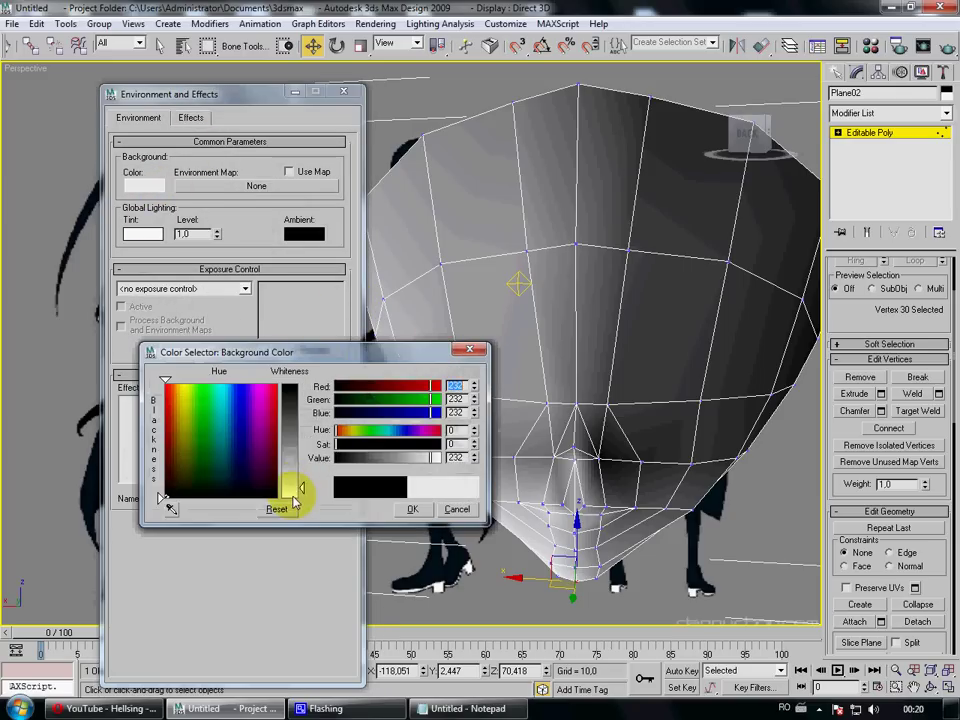
drag(289, 495, 295, 477)
mouse_move(246, 450)
mouse_down()
mouse_move(258, 441)
mouse_move(229, 460)
mouse_move(239, 460)
mouse_up()
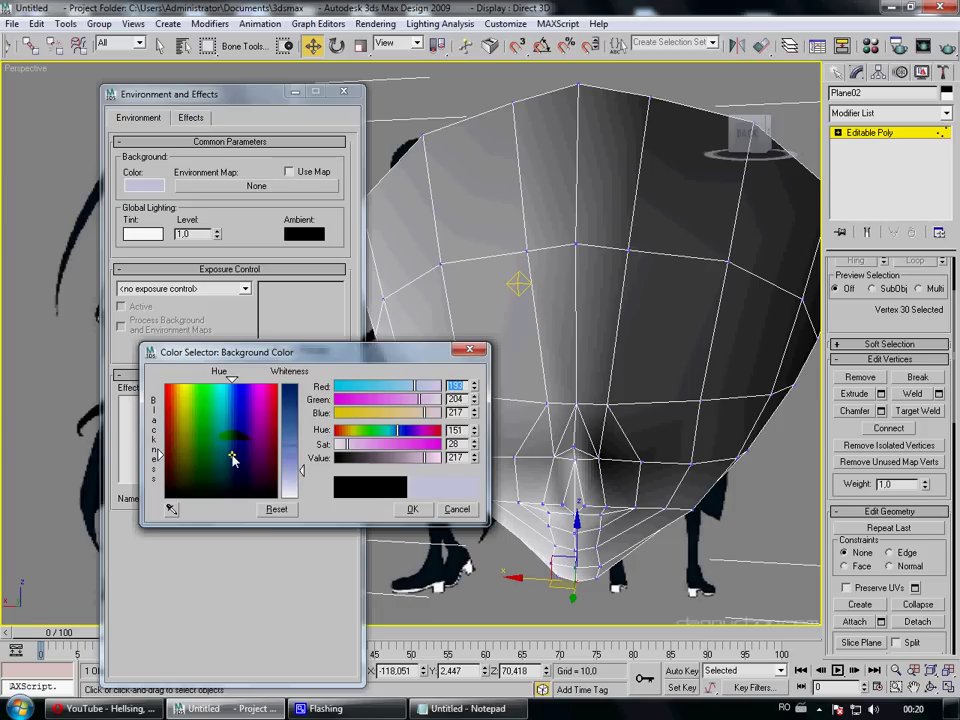
click(411, 508)
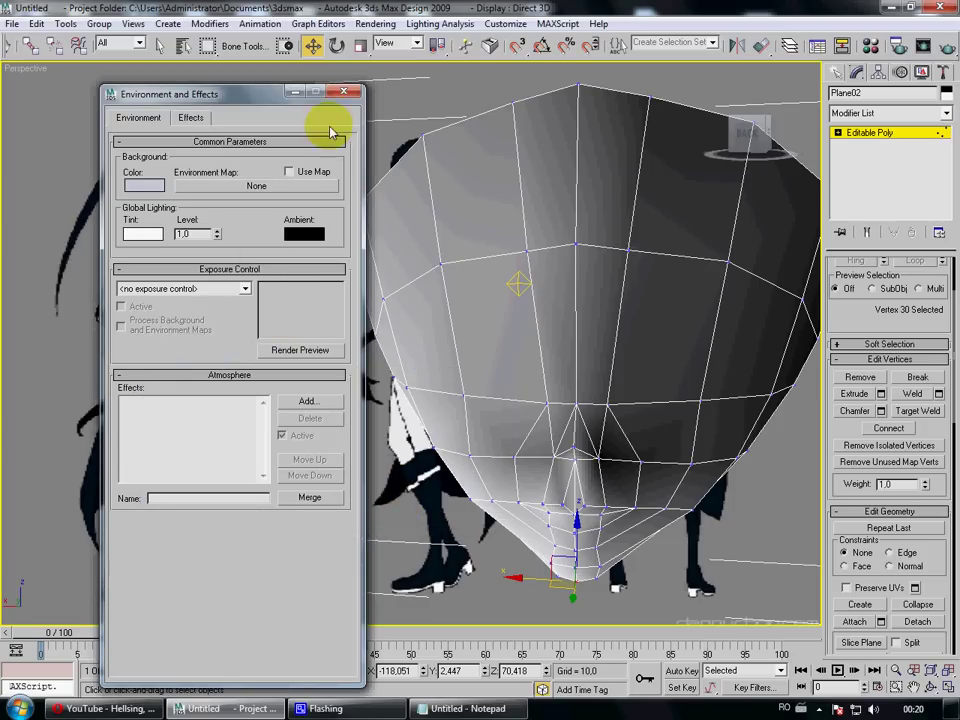
click(344, 93)
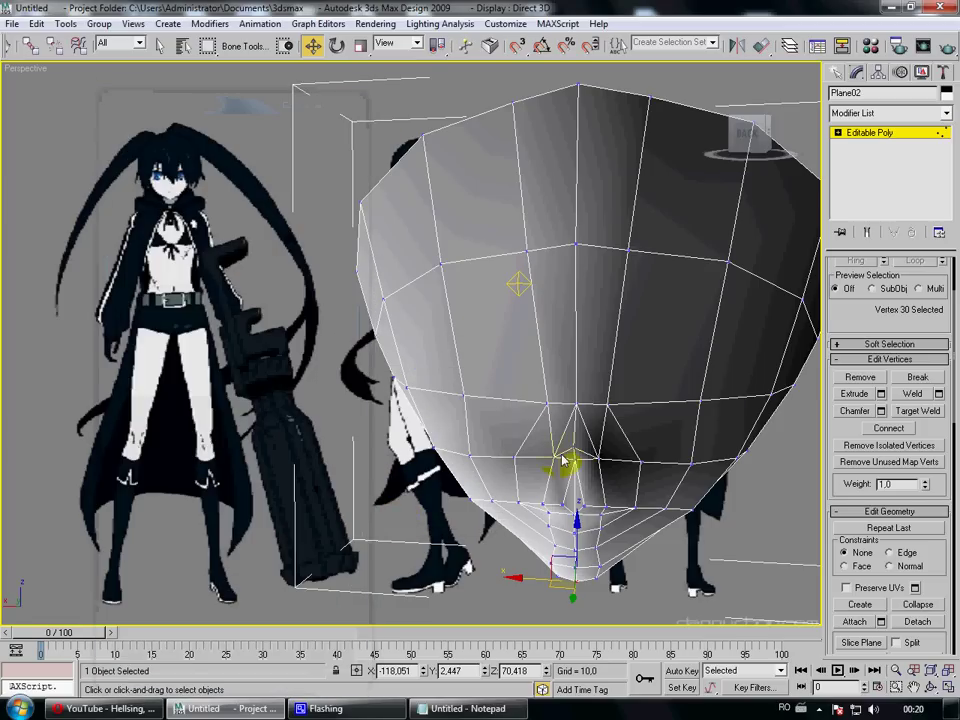
click(946, 48)
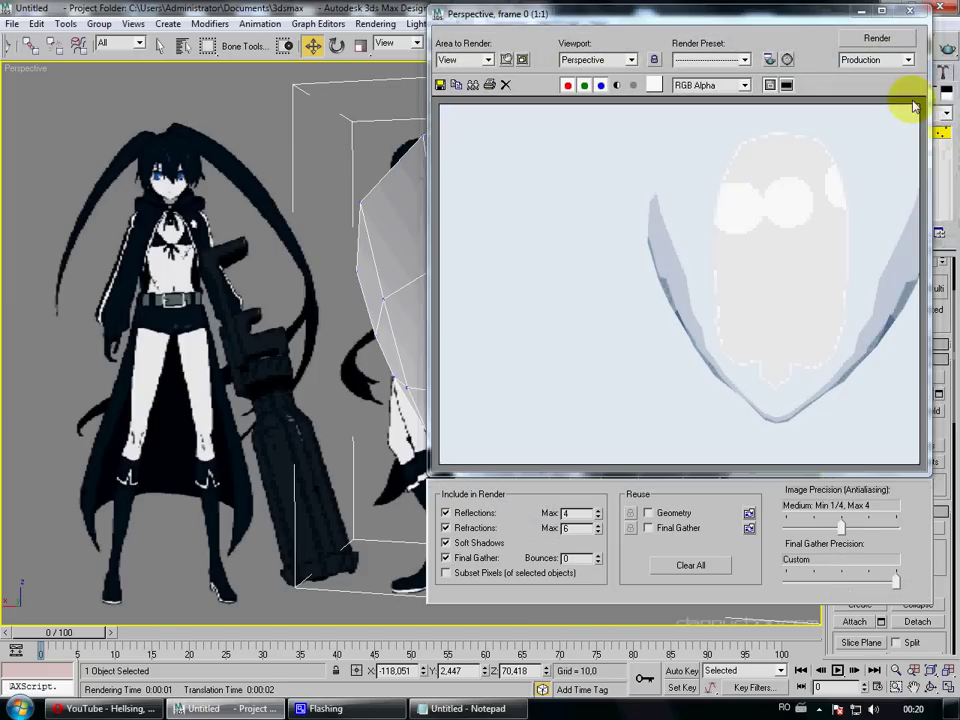
click(910, 12)
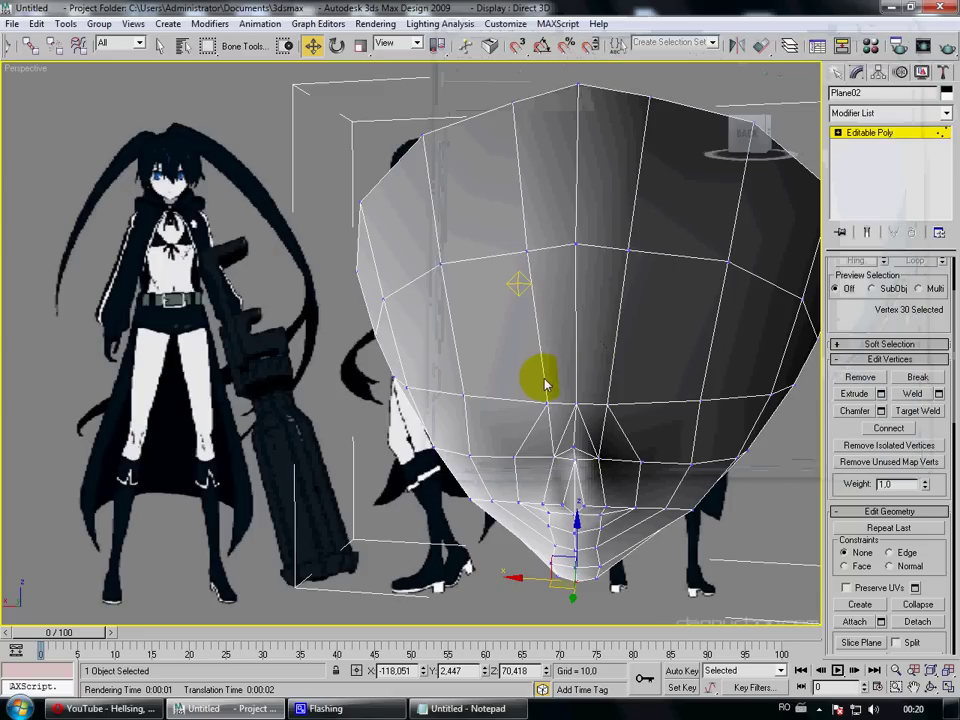
Turn on Ink for Material #26 and render the outlined head full-screen.
key(m)
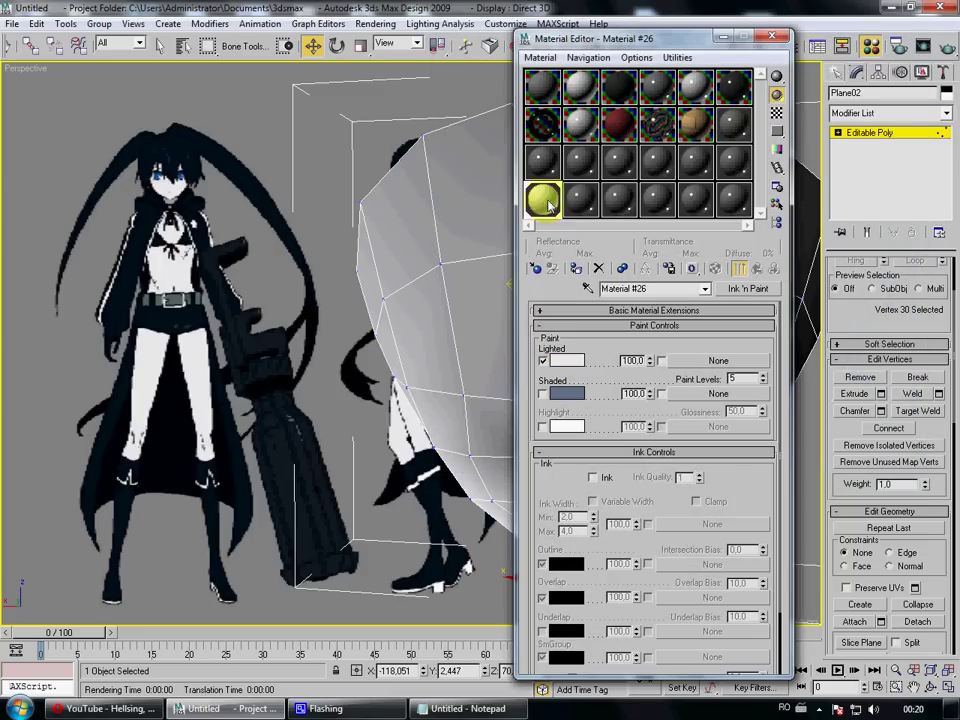
click(593, 478)
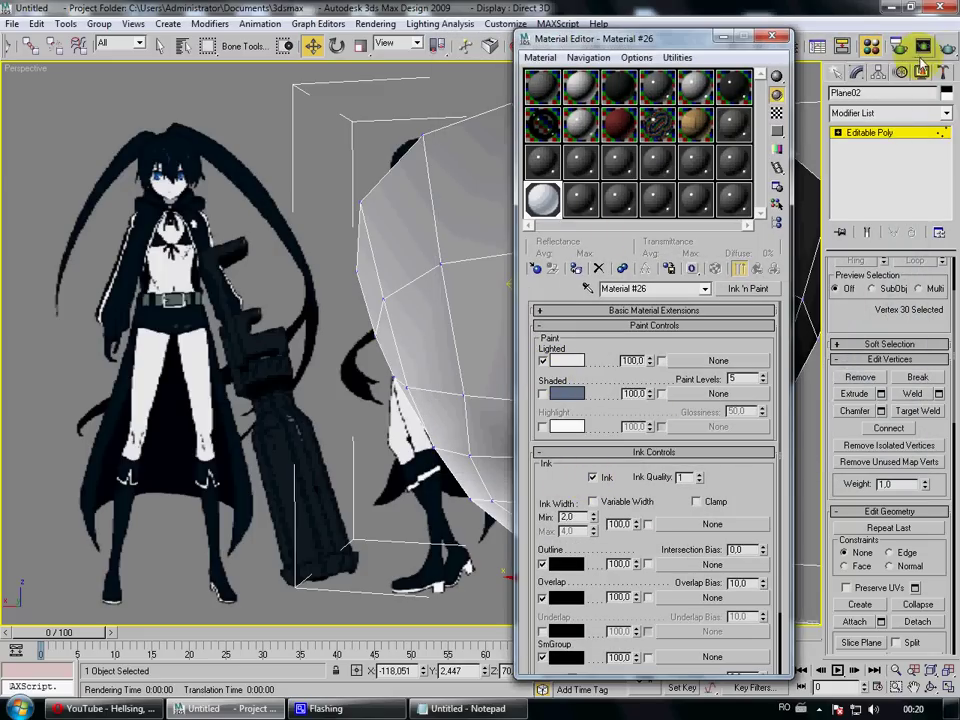
click(922, 46)
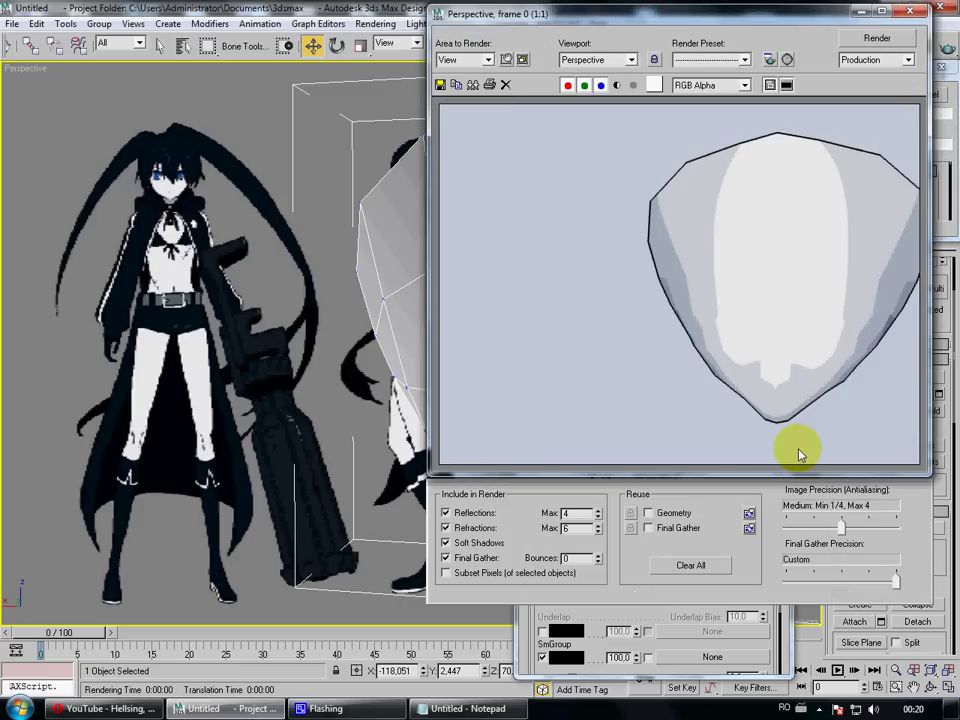
click(886, 12)
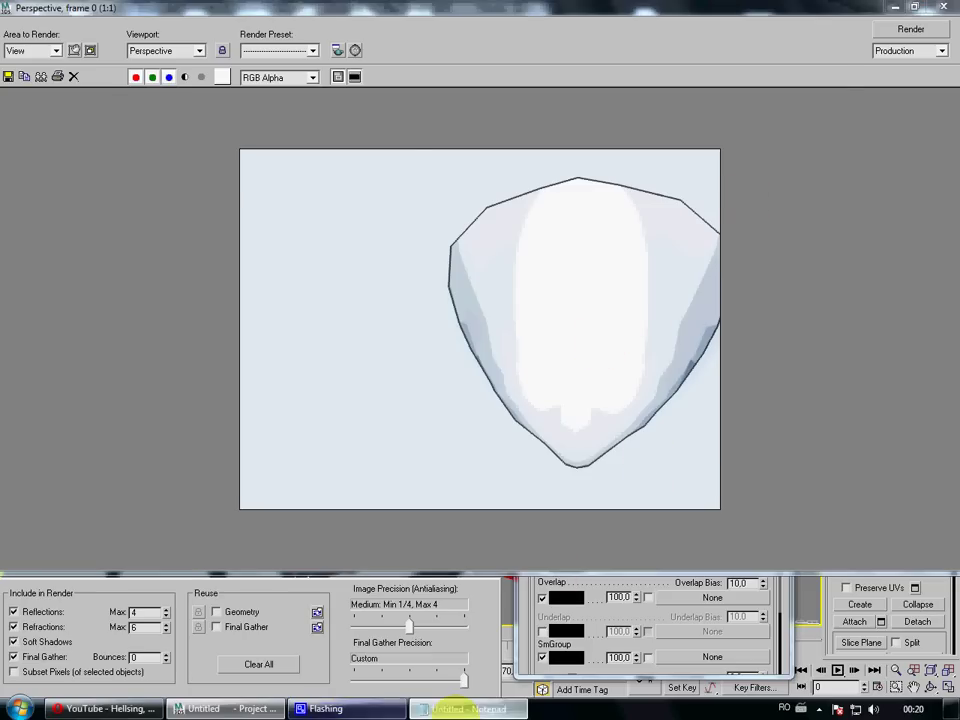
Add blank lines after 'DONE' in the Notepad notes and return to the scene.
click(447, 709)
key(Return)
text(DONE)
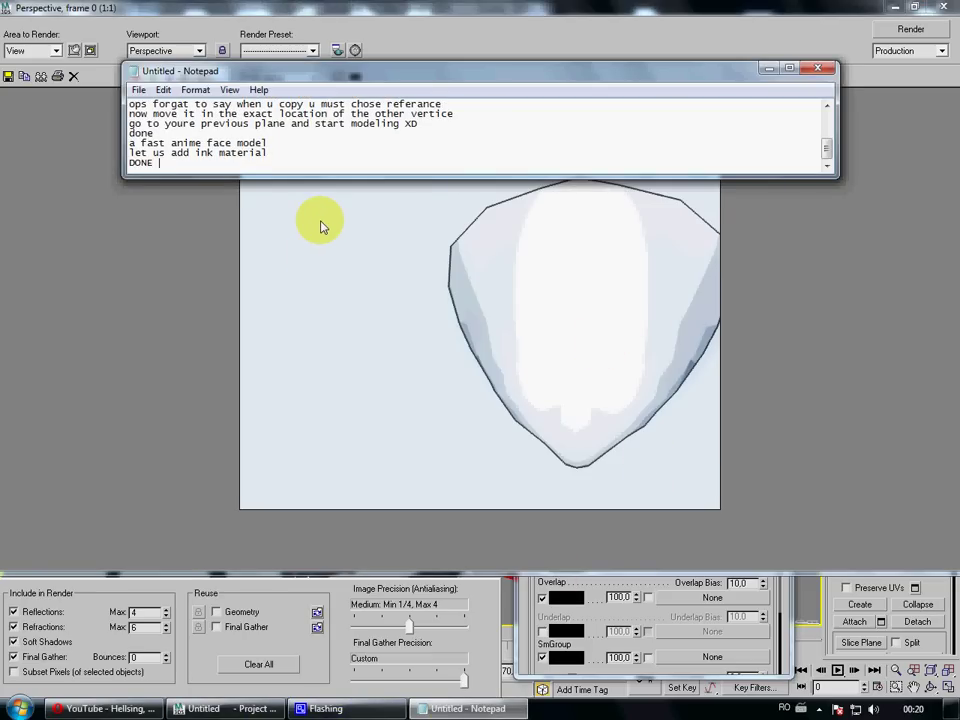
key(Return)
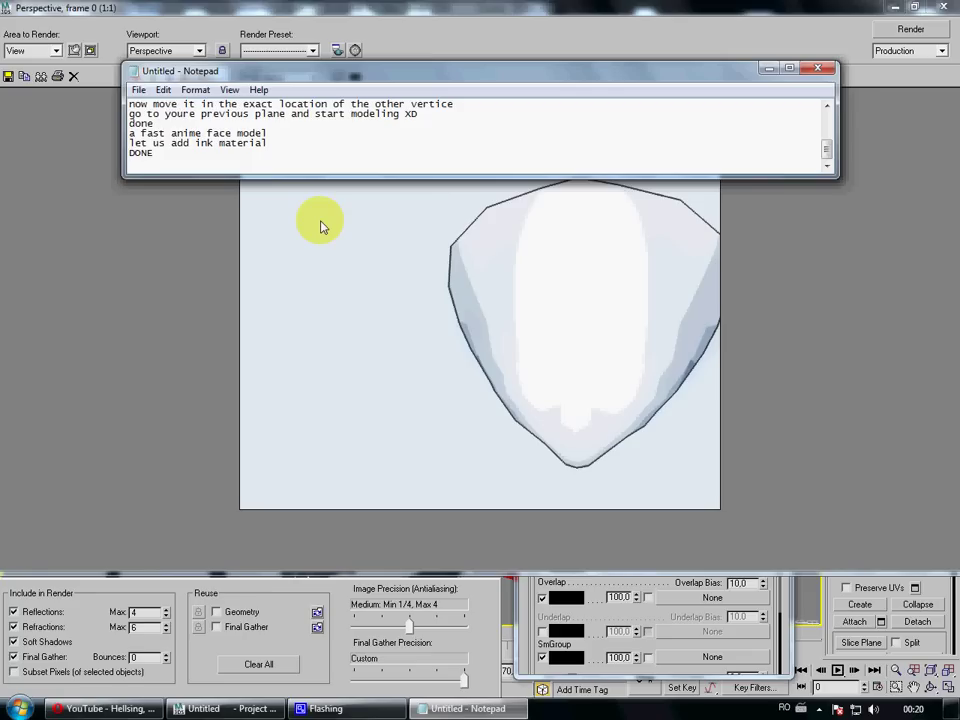
click(332, 489)
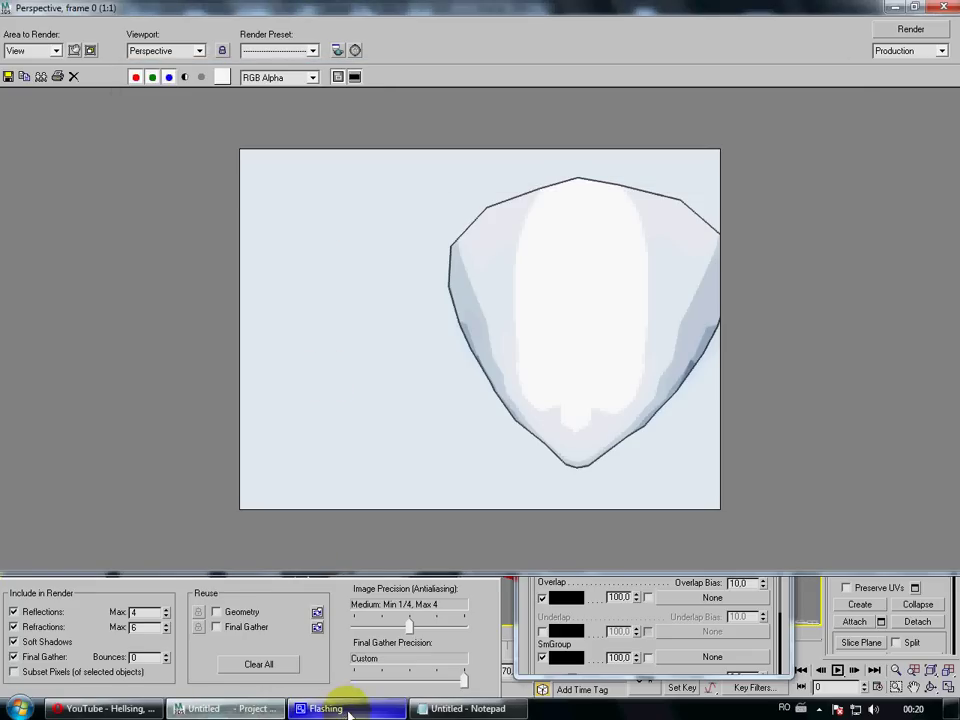
click(927, 7)
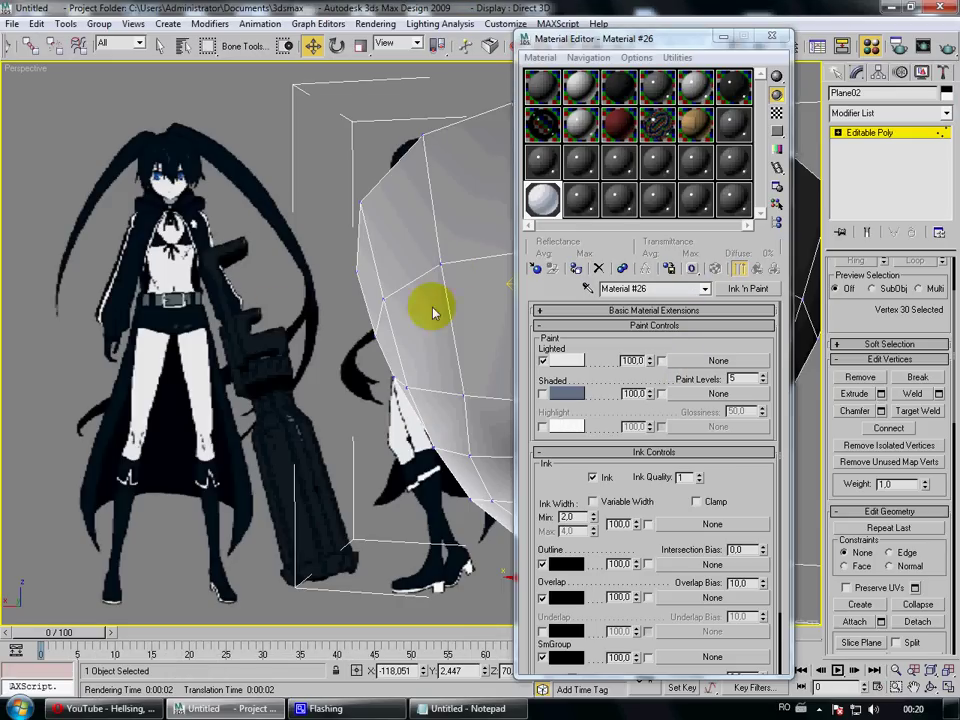
drag(660, 37, 733, 34)
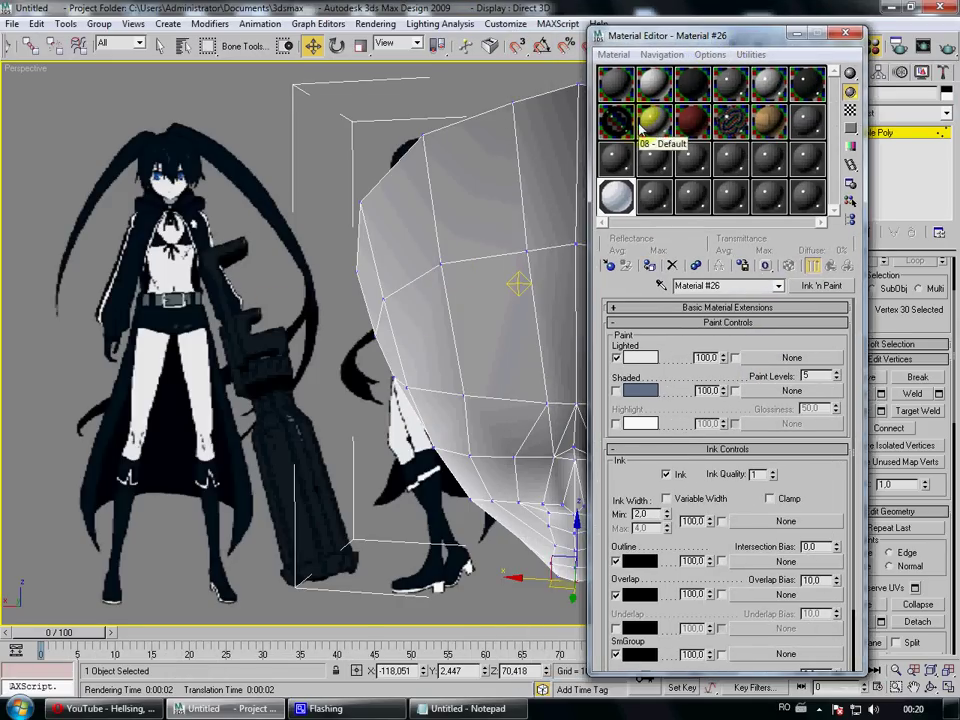
Reopen Environment and Effects and note 'or enviermant effects i pressed "' in Notepad.
key(8)
click(460, 708)
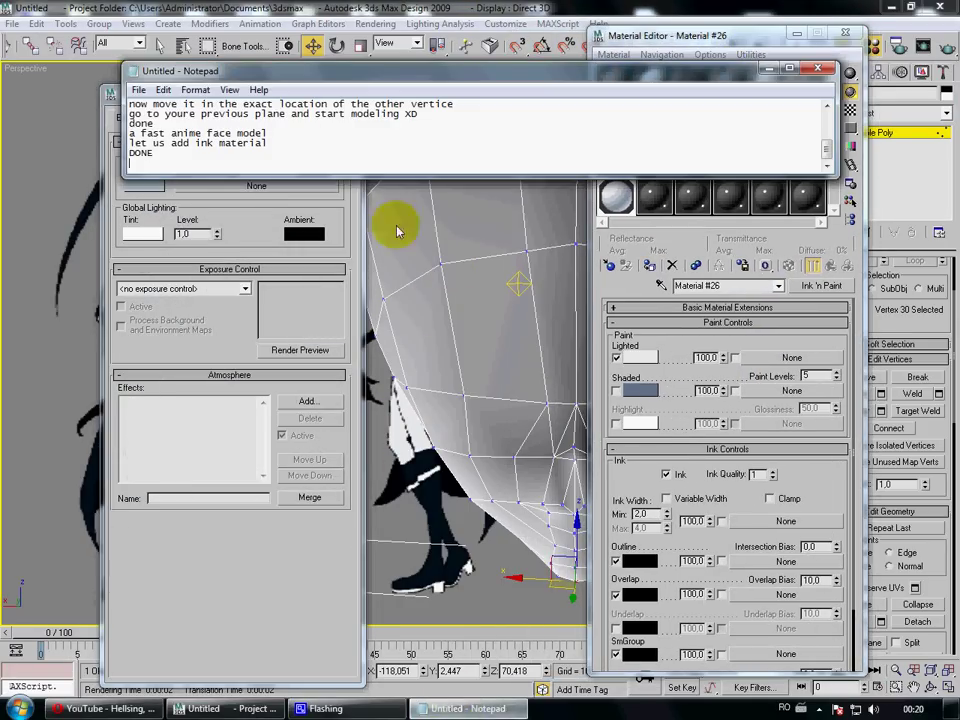
drag(282, 72, 530, 93)
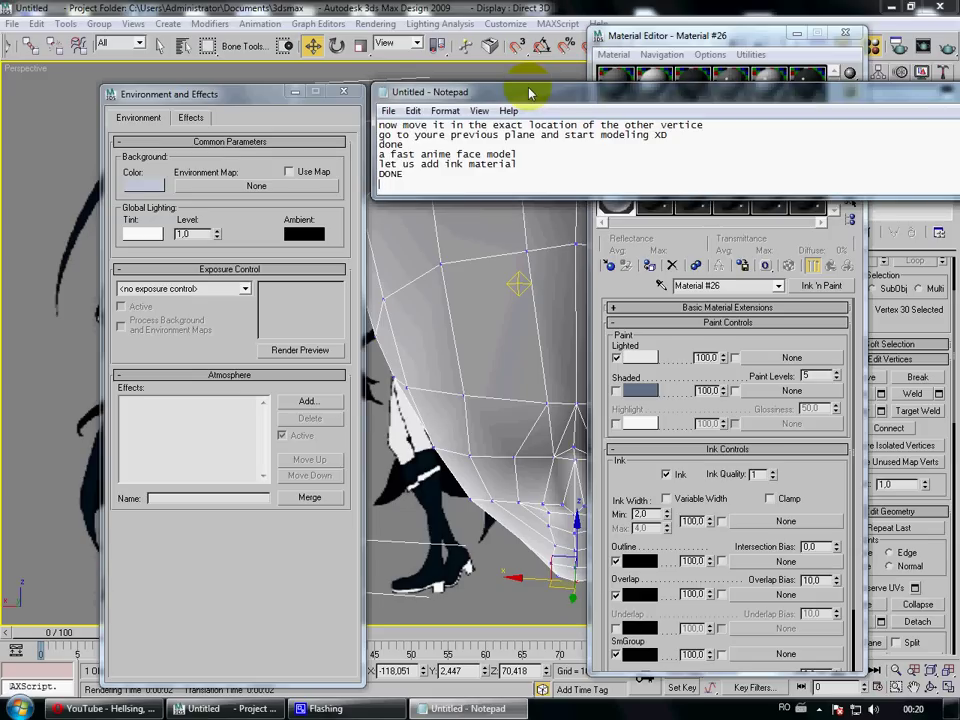
text(for env)
text(iermant )
text(effects )
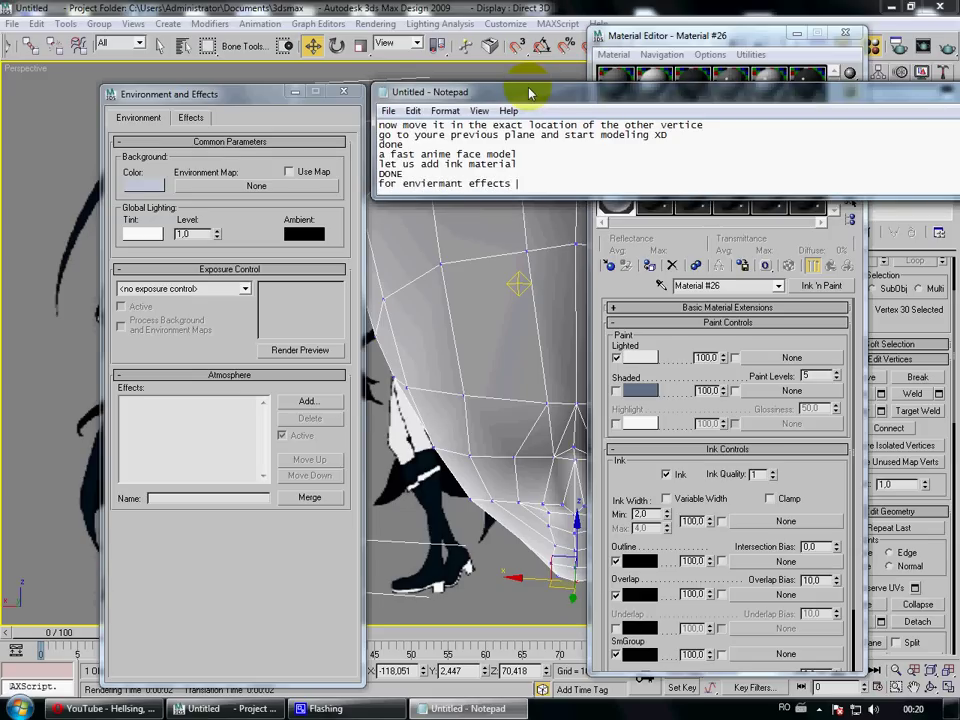
text(i pre)
text(ssed )
text("8)
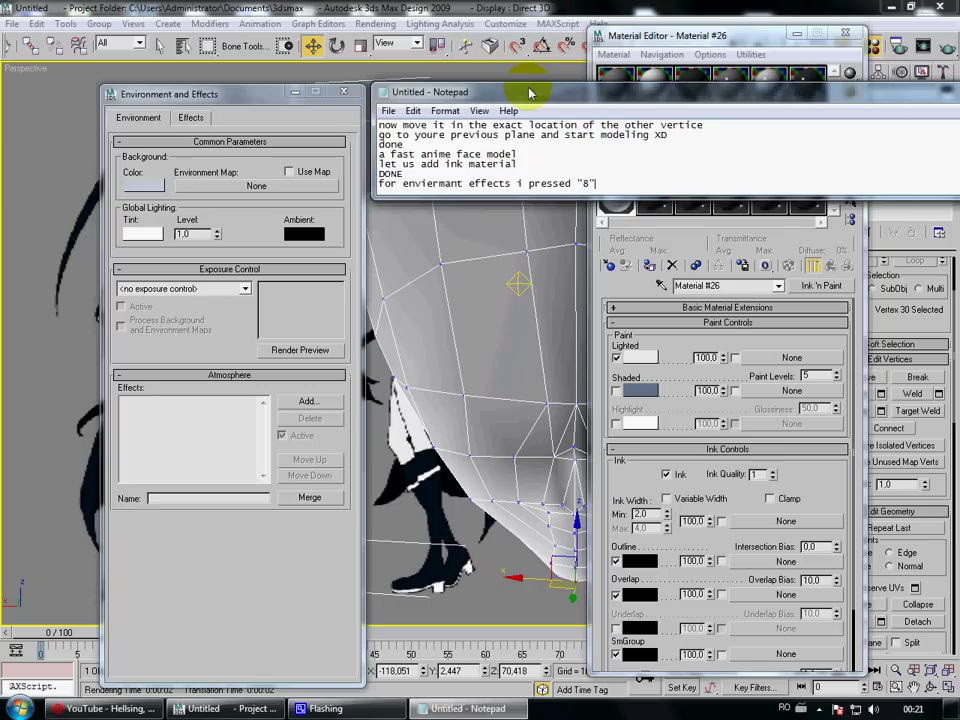